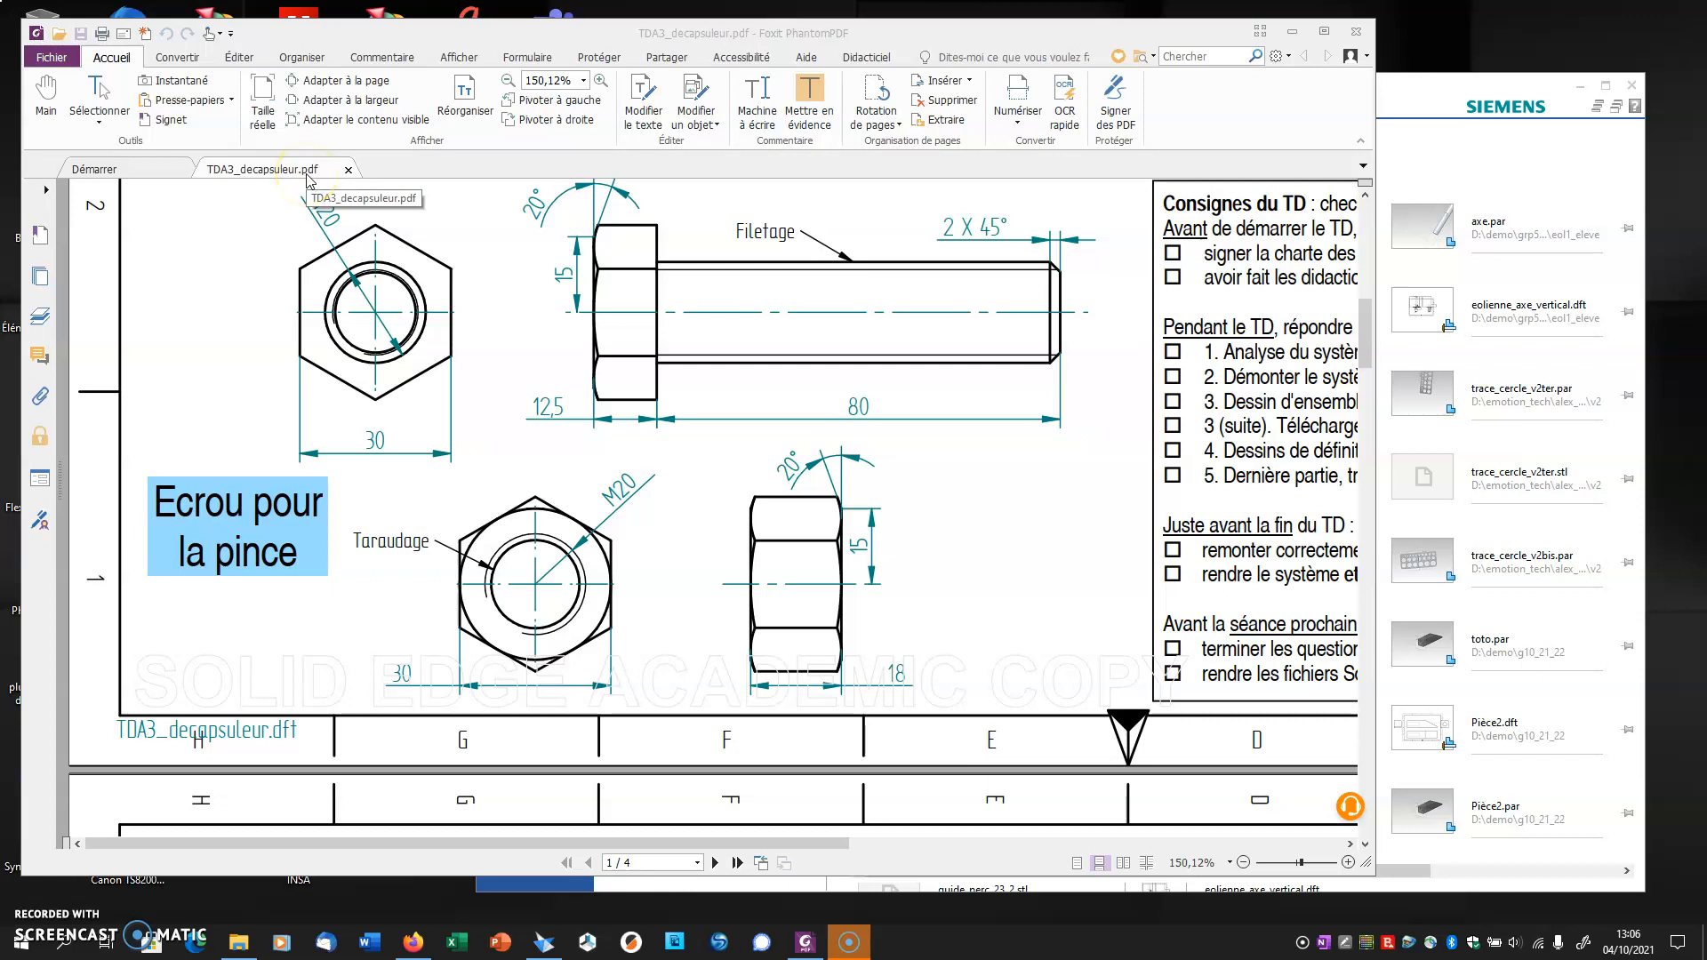
Step: Switch to Solid Edge and create a new ISO metric part document
click(1403, 95)
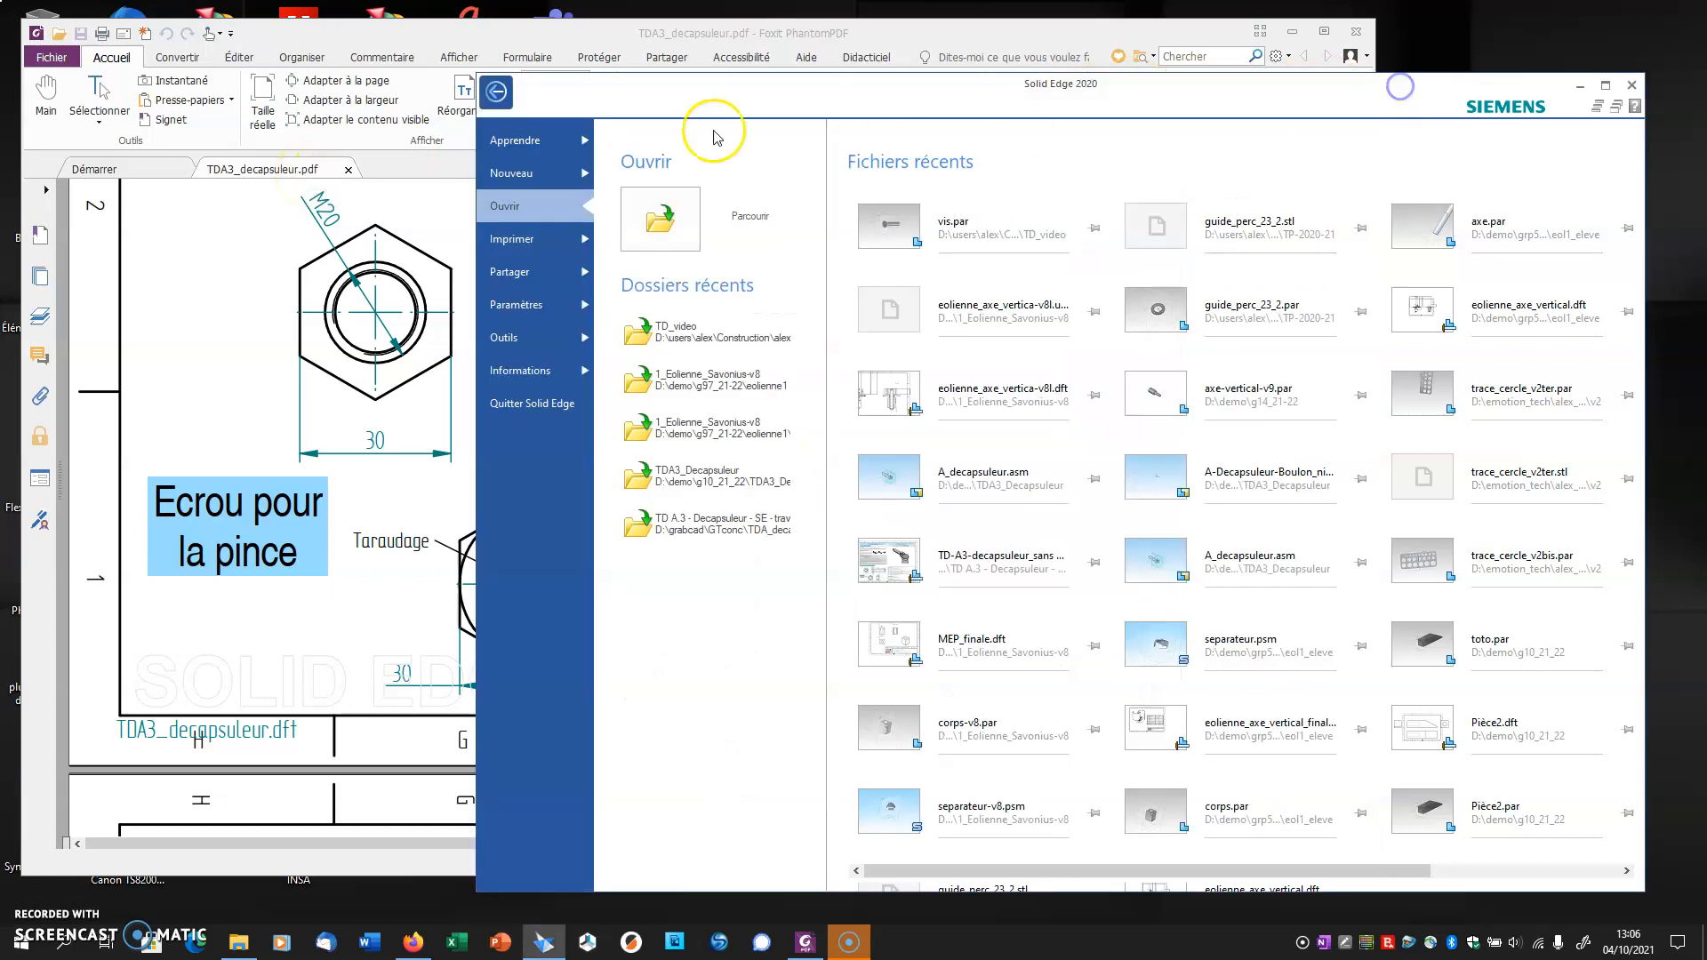
key(Escape)
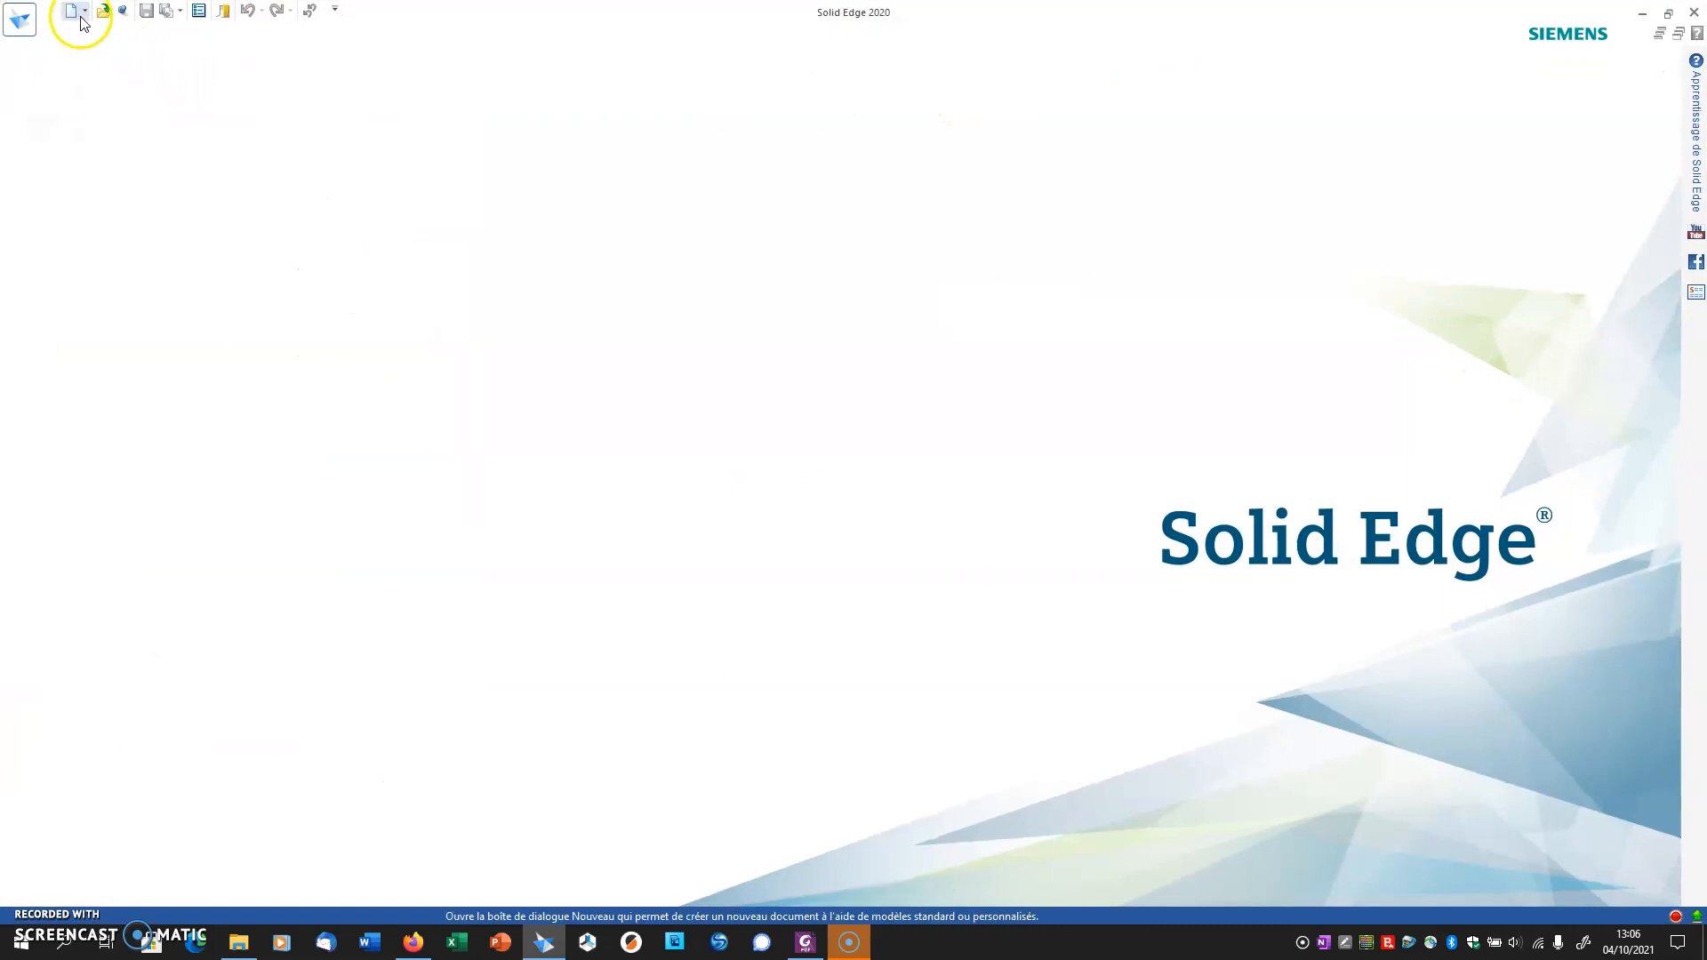
click(87, 12)
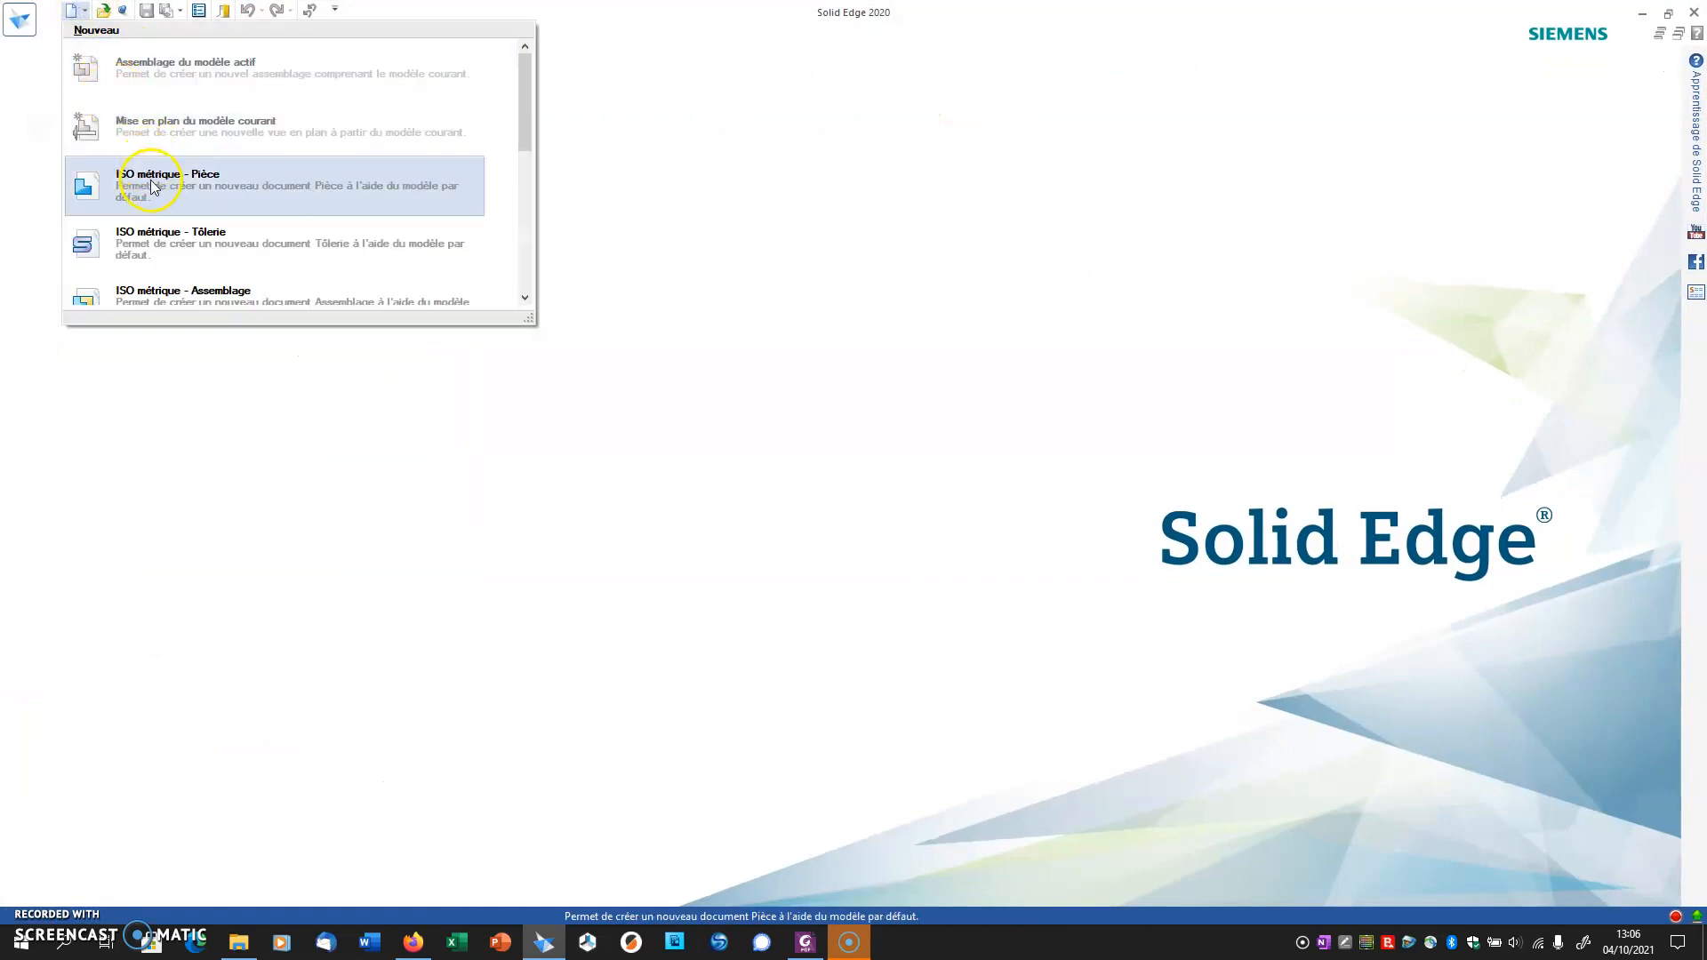
click(151, 182)
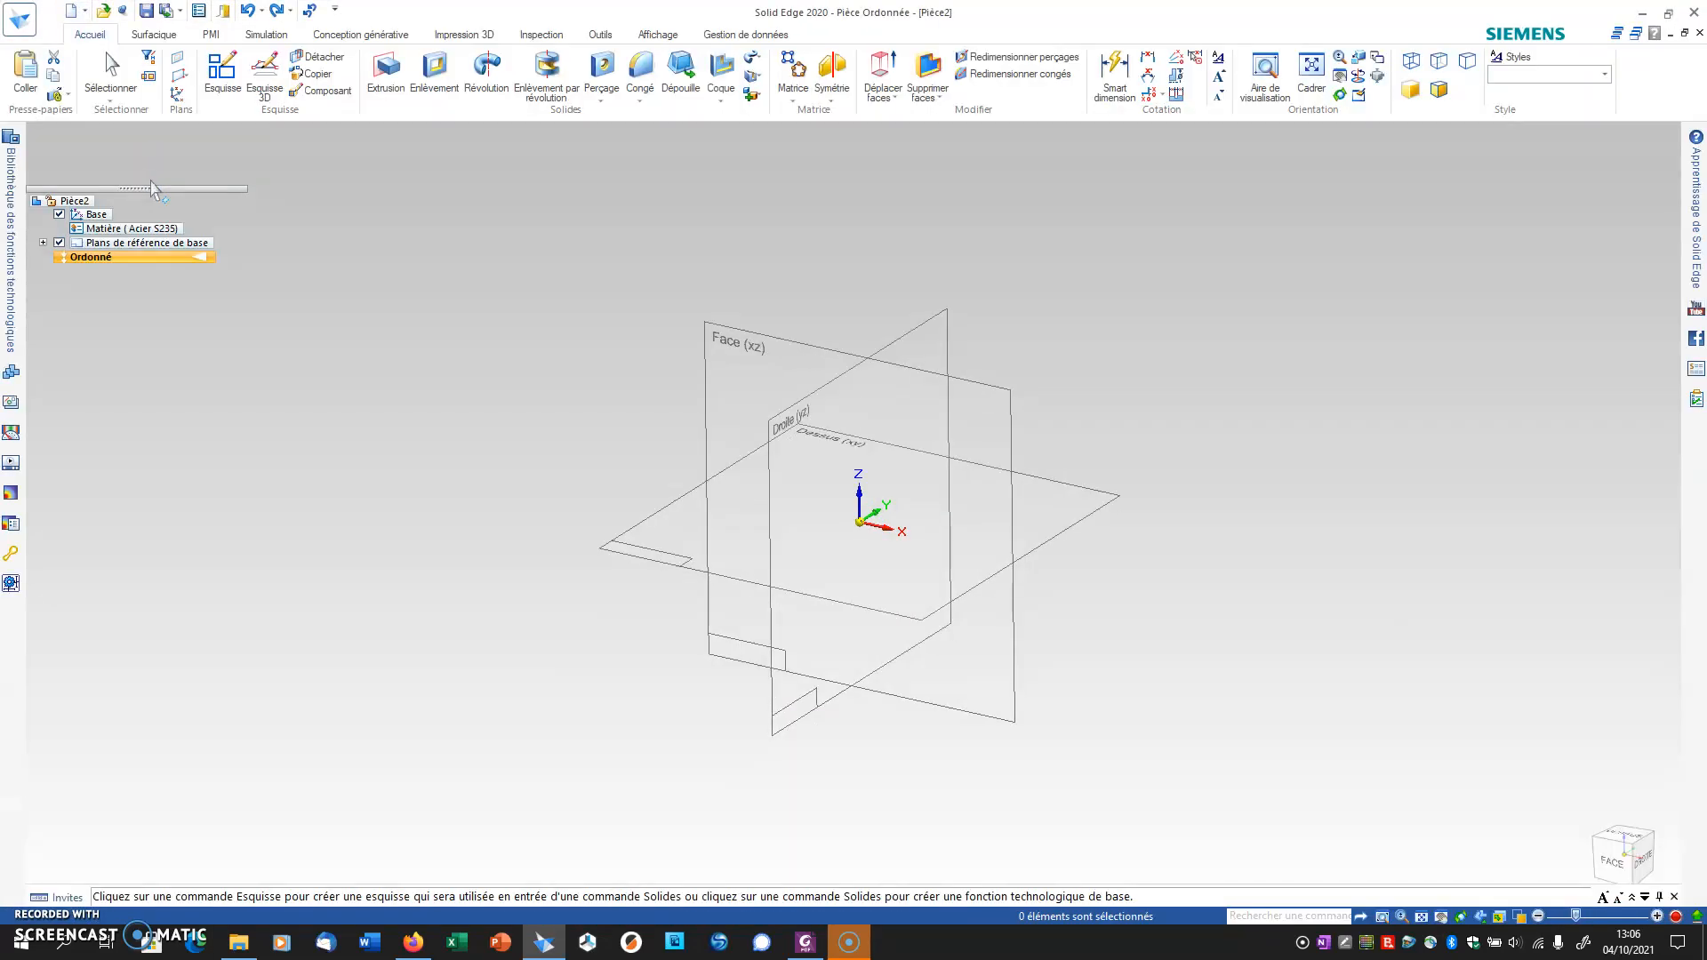
Step: Start an extrusion on the front (xz) plane and sketch a hexagon centred on the origin, about 46.5 mm to its upper vertex
click(385, 72)
click(708, 334)
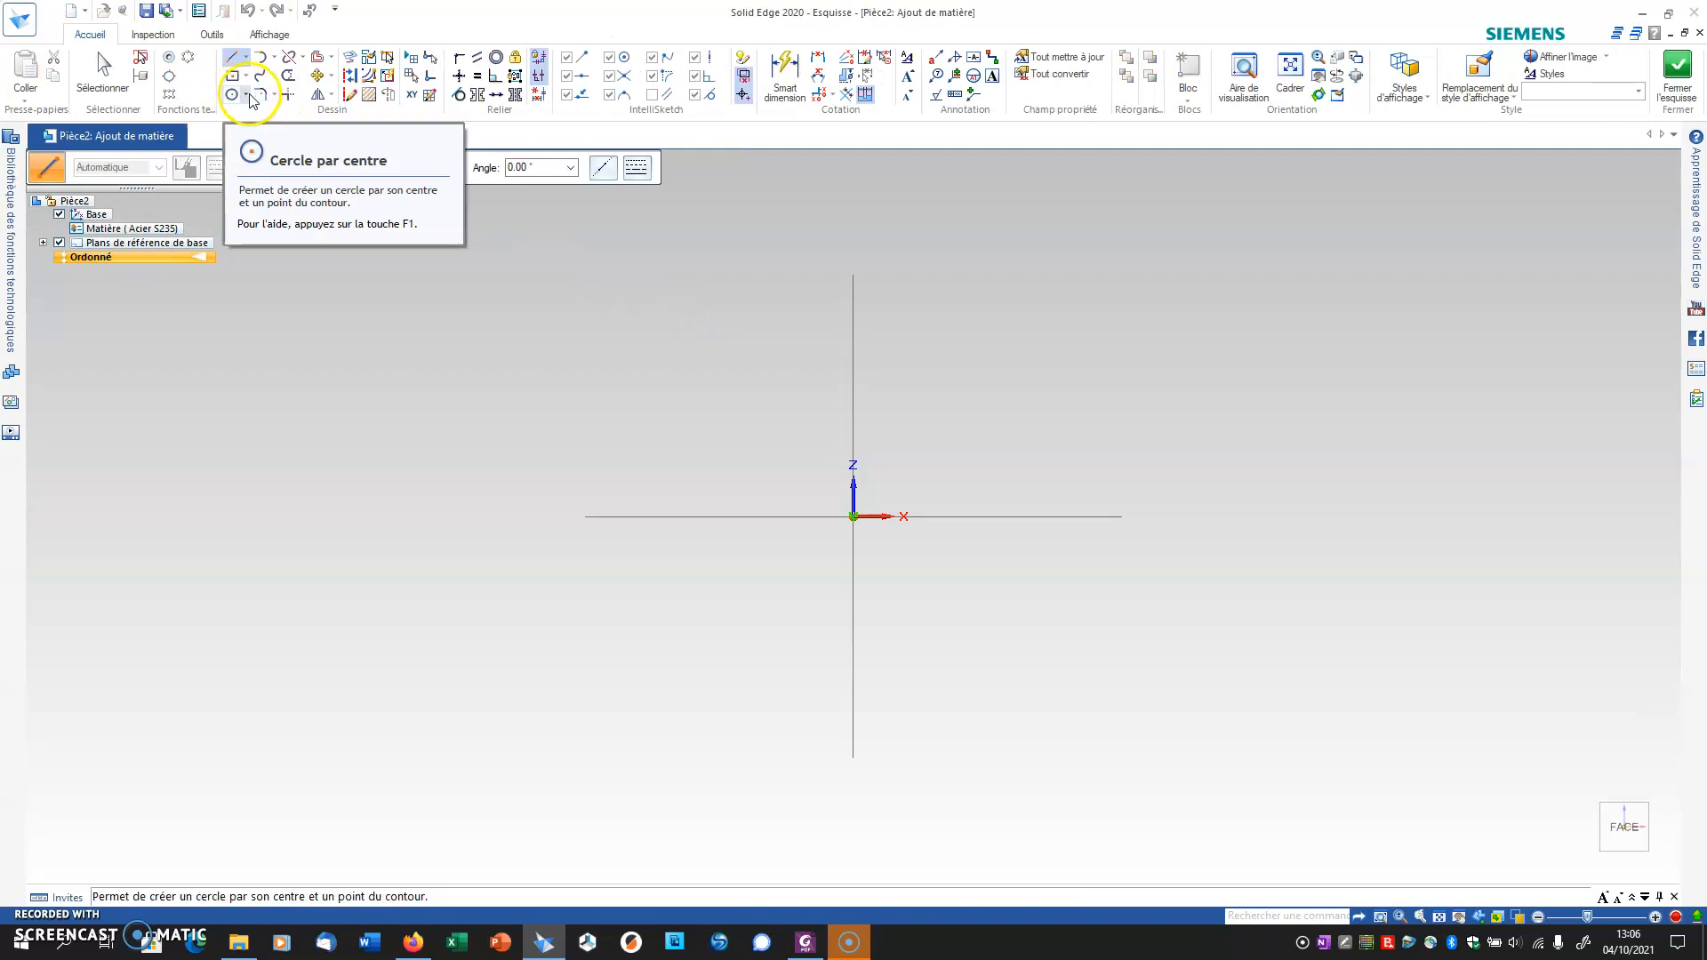
click(246, 76)
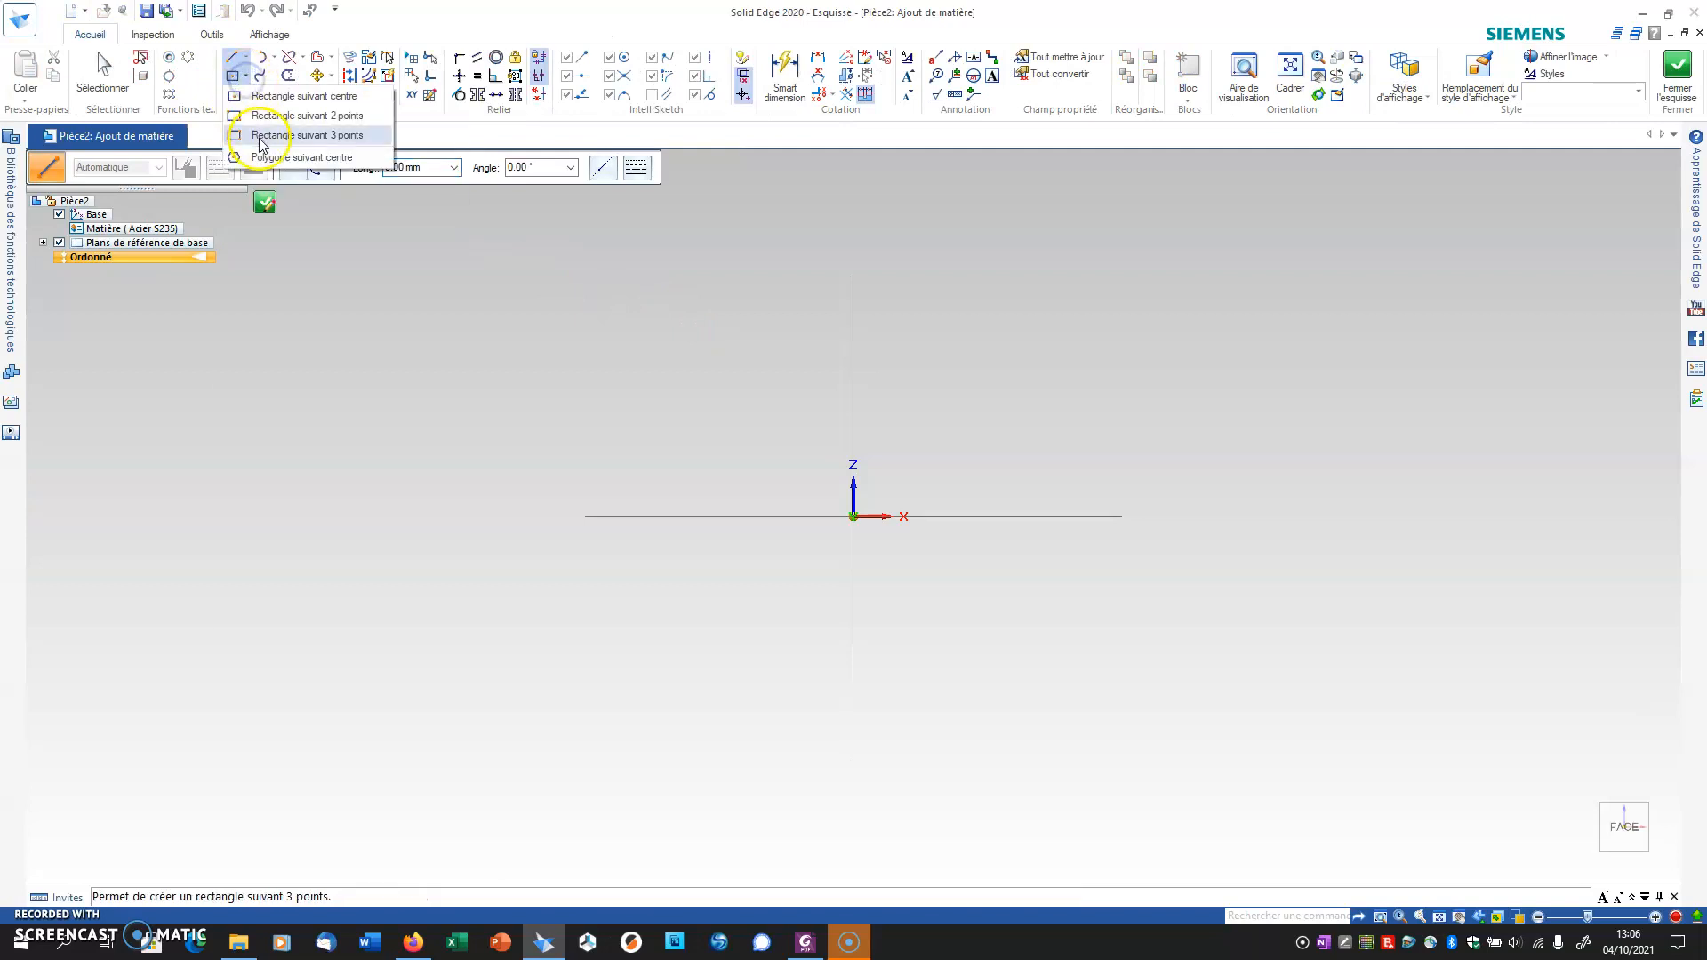
click(274, 158)
click(853, 517)
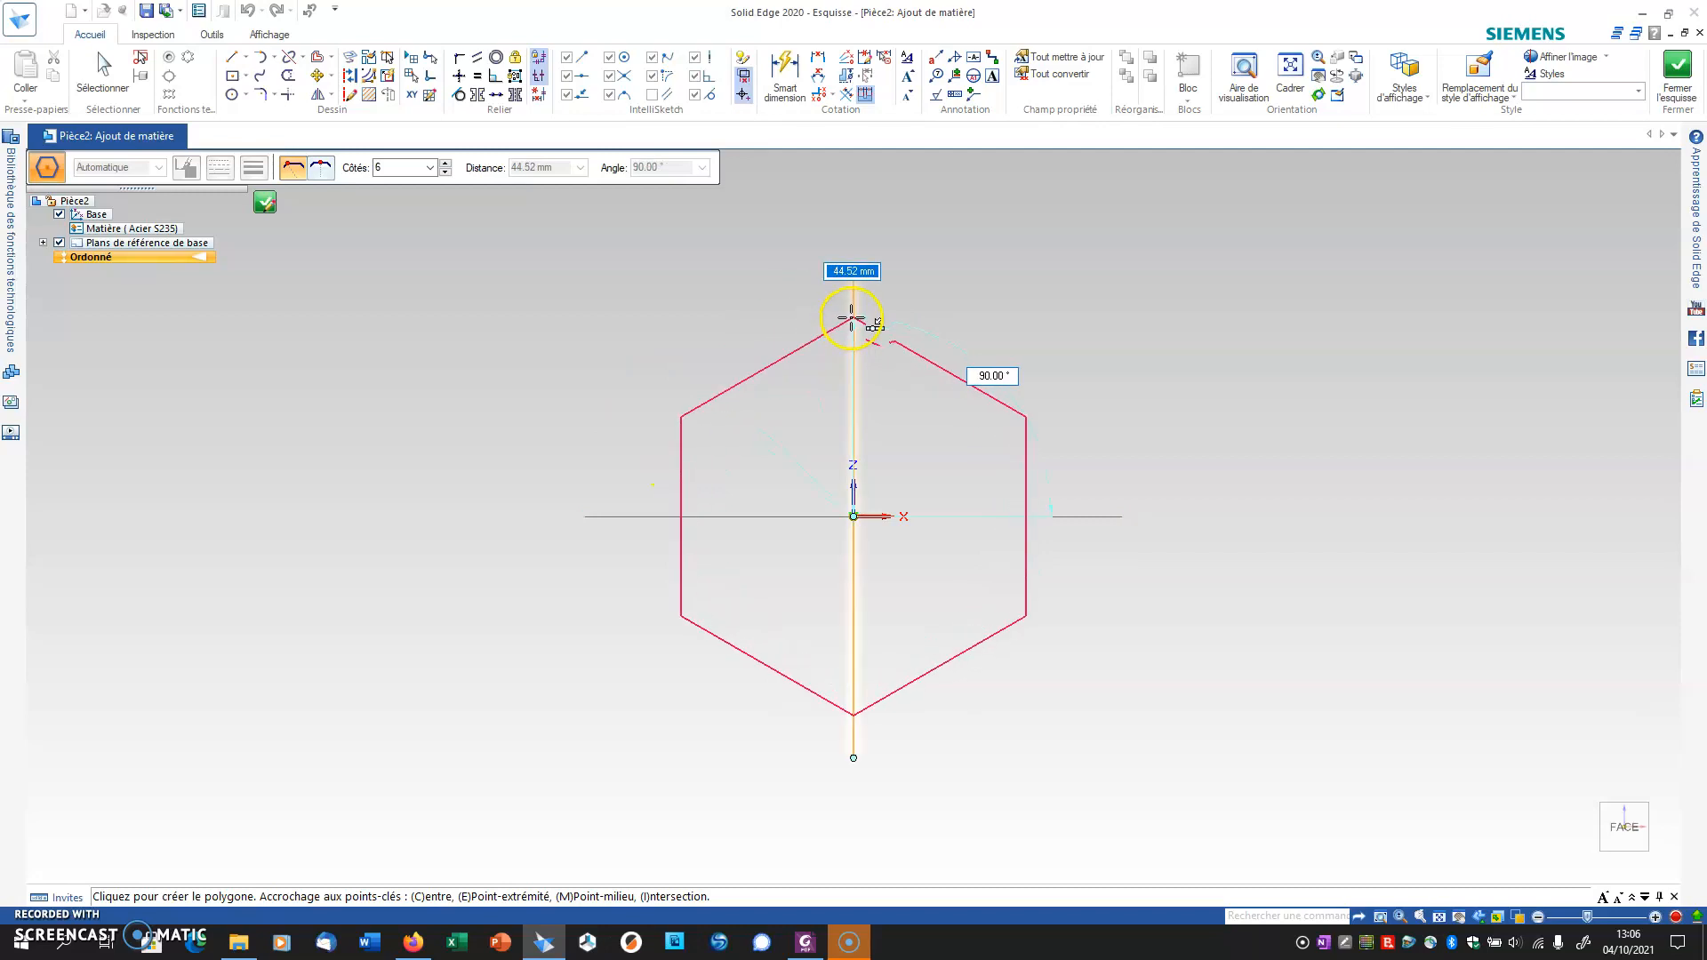
click(852, 309)
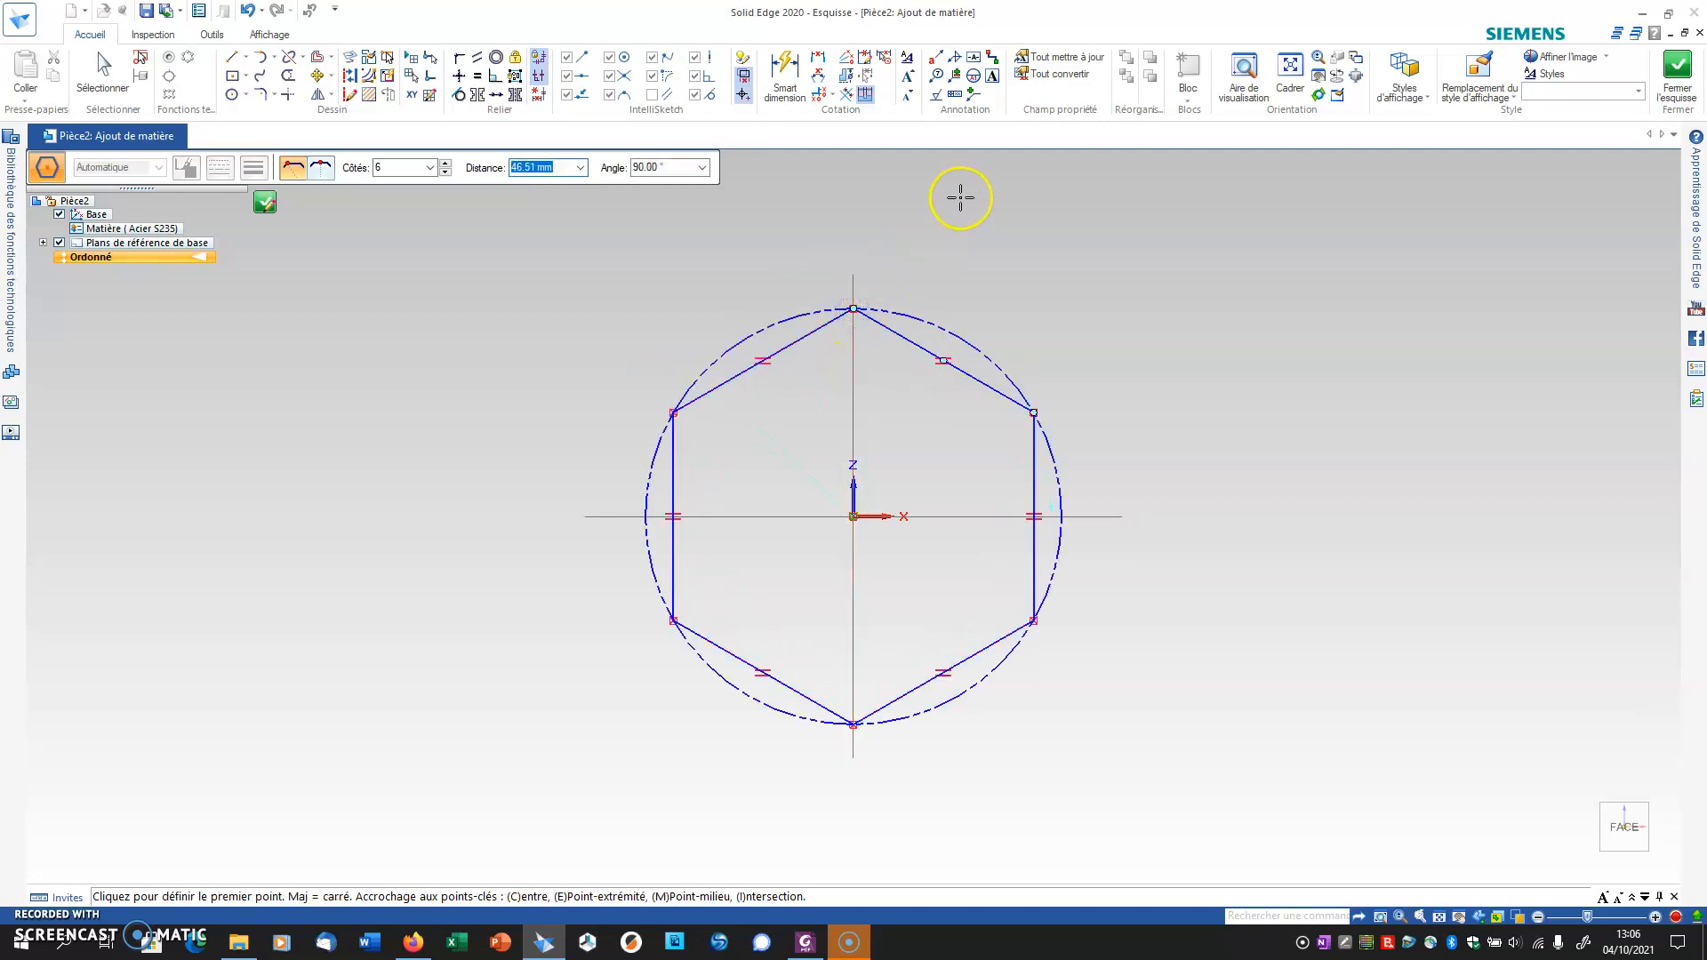
Step: Check the nut drawing and dimension the hexagon's width across its vertical flats at 30 mm
drag(699, 12, 1409, 127)
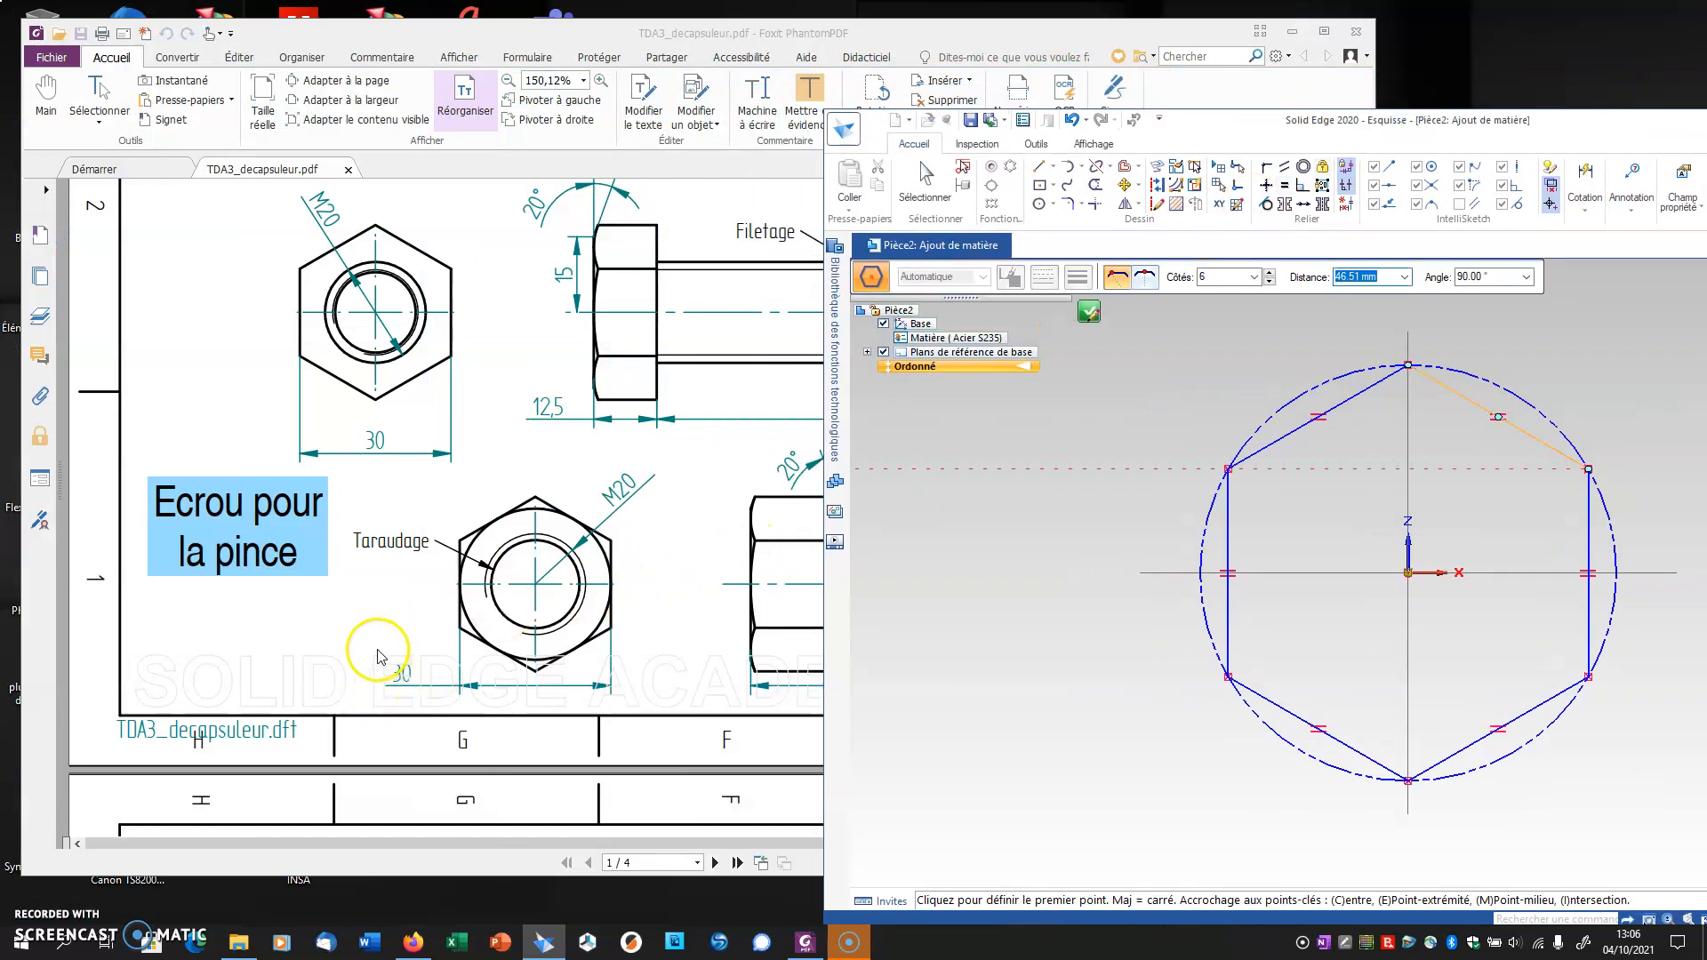
drag(1257, 130, 698, 93)
double_click(698, 93)
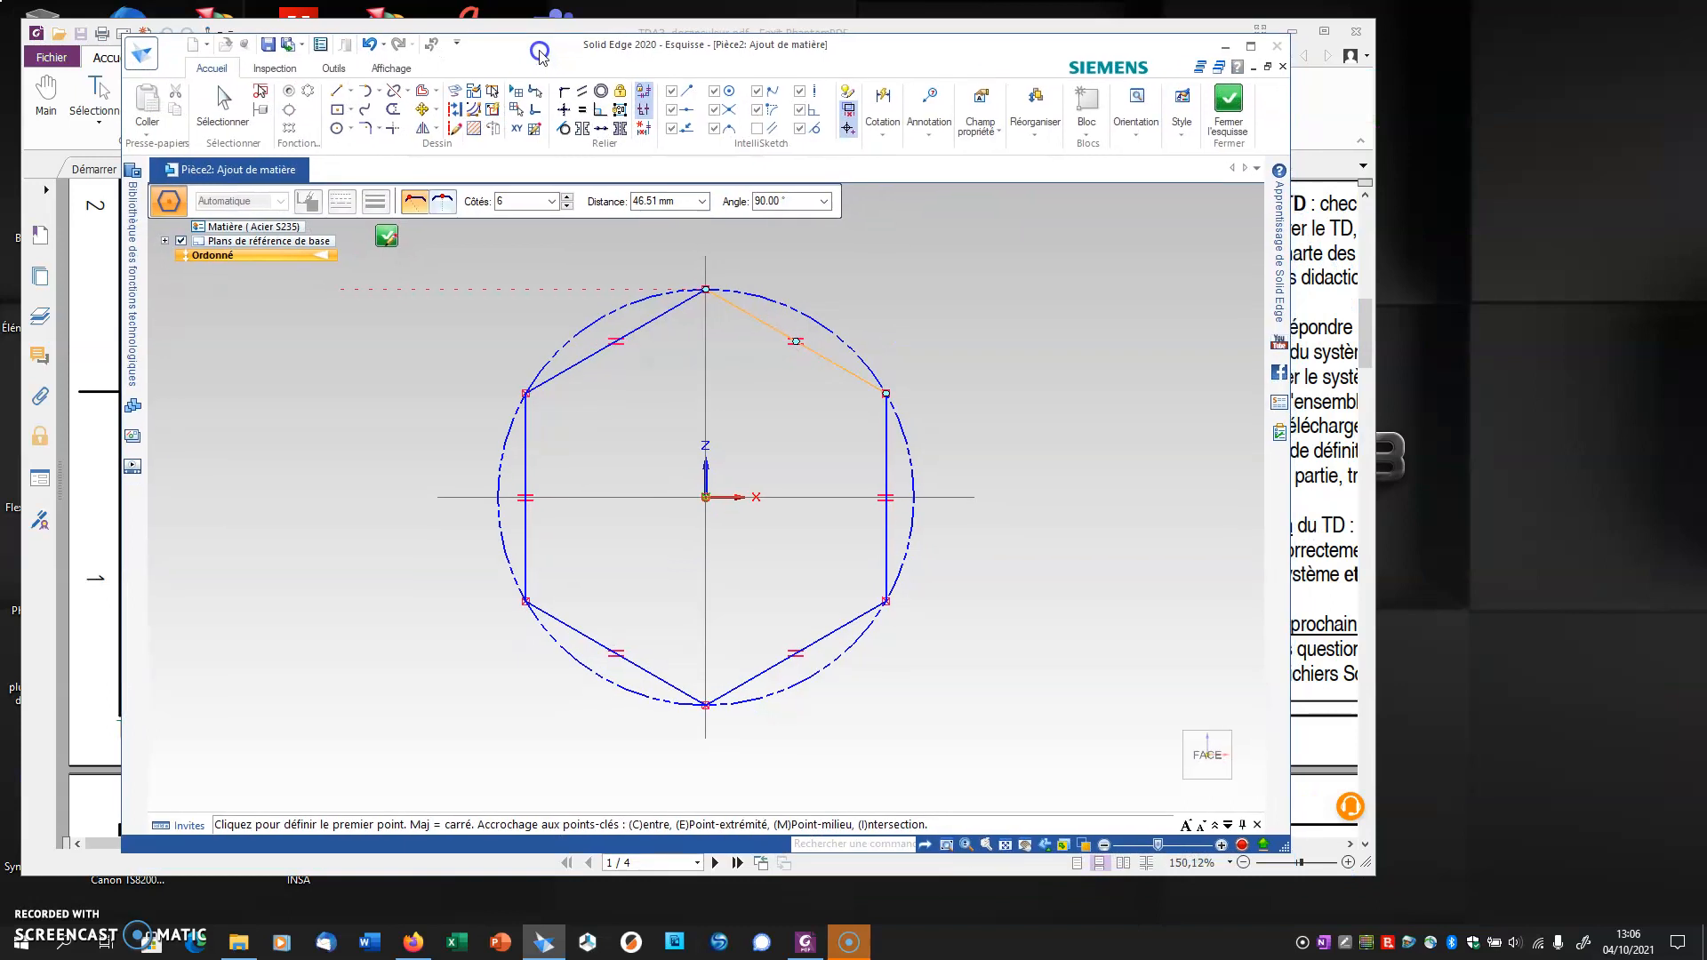
click(785, 71)
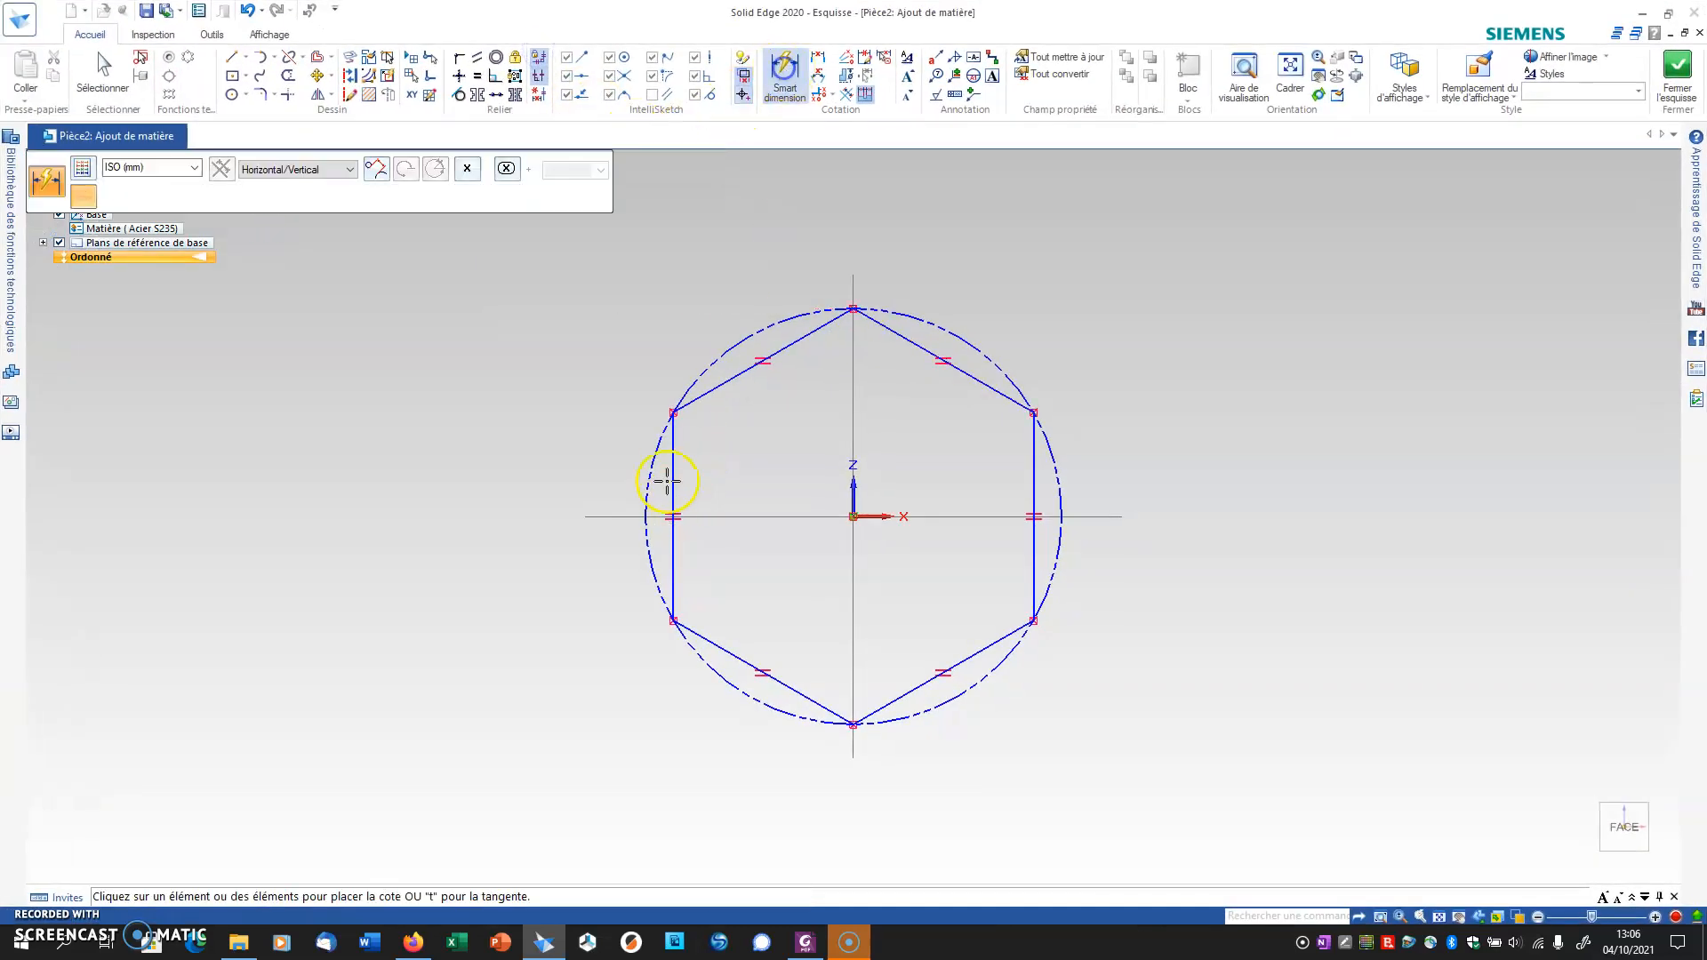
click(671, 466)
click(1029, 458)
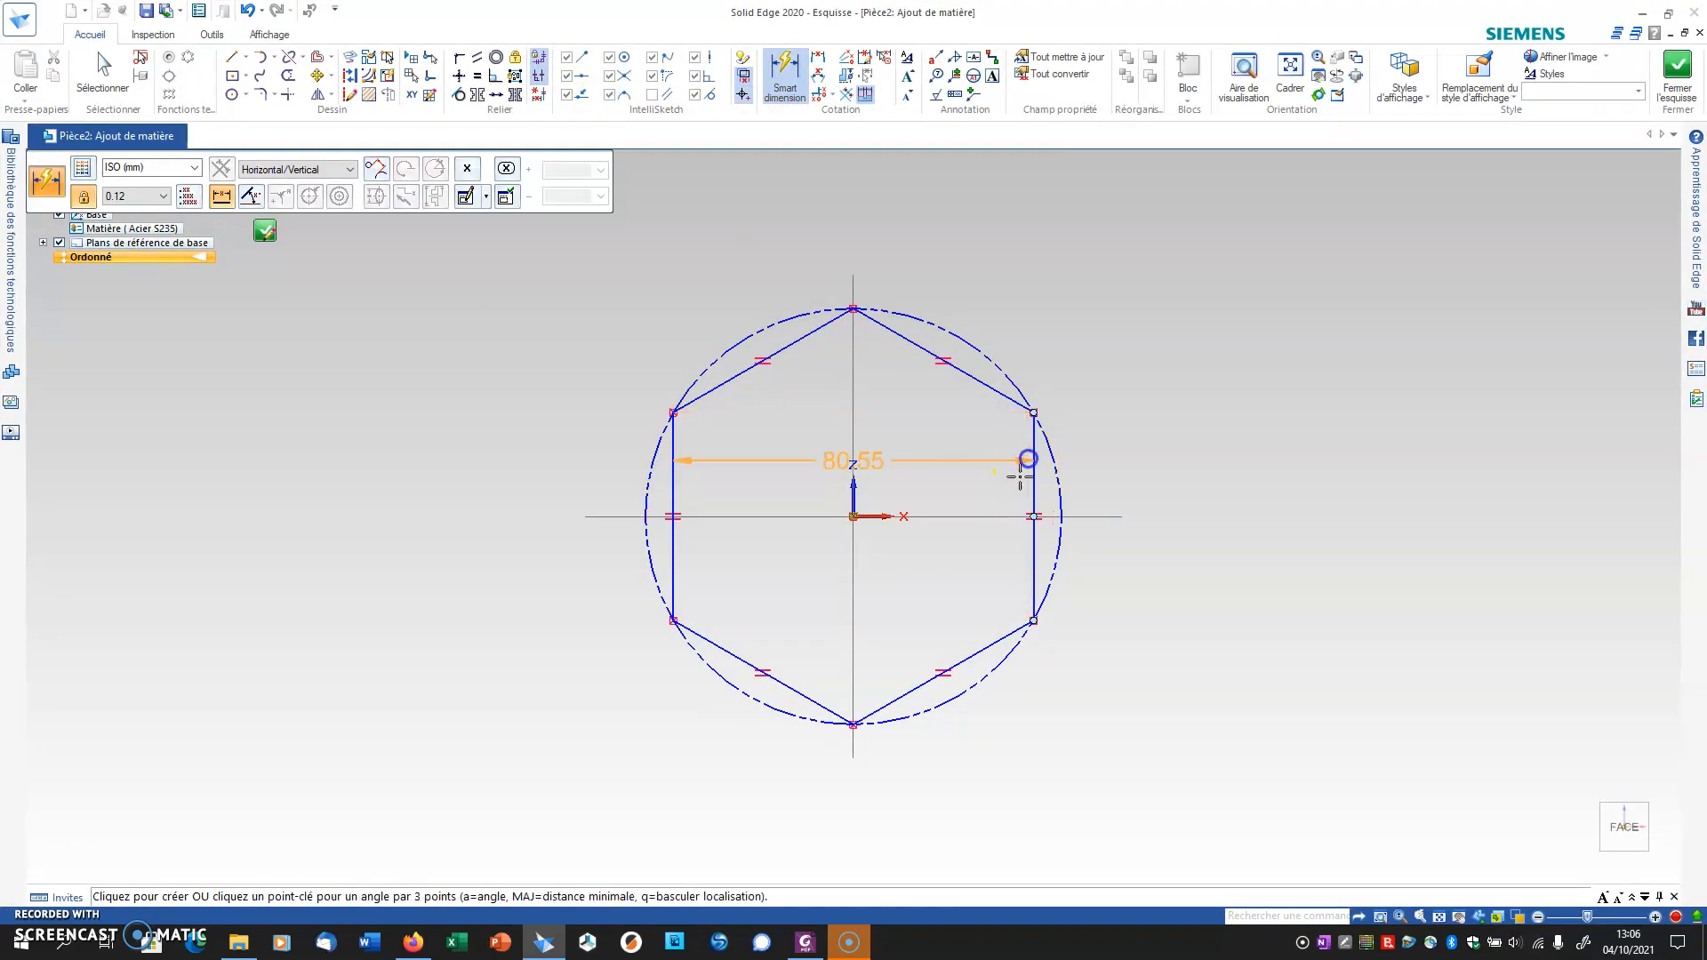
click(961, 790)
text(30)
key(Return)
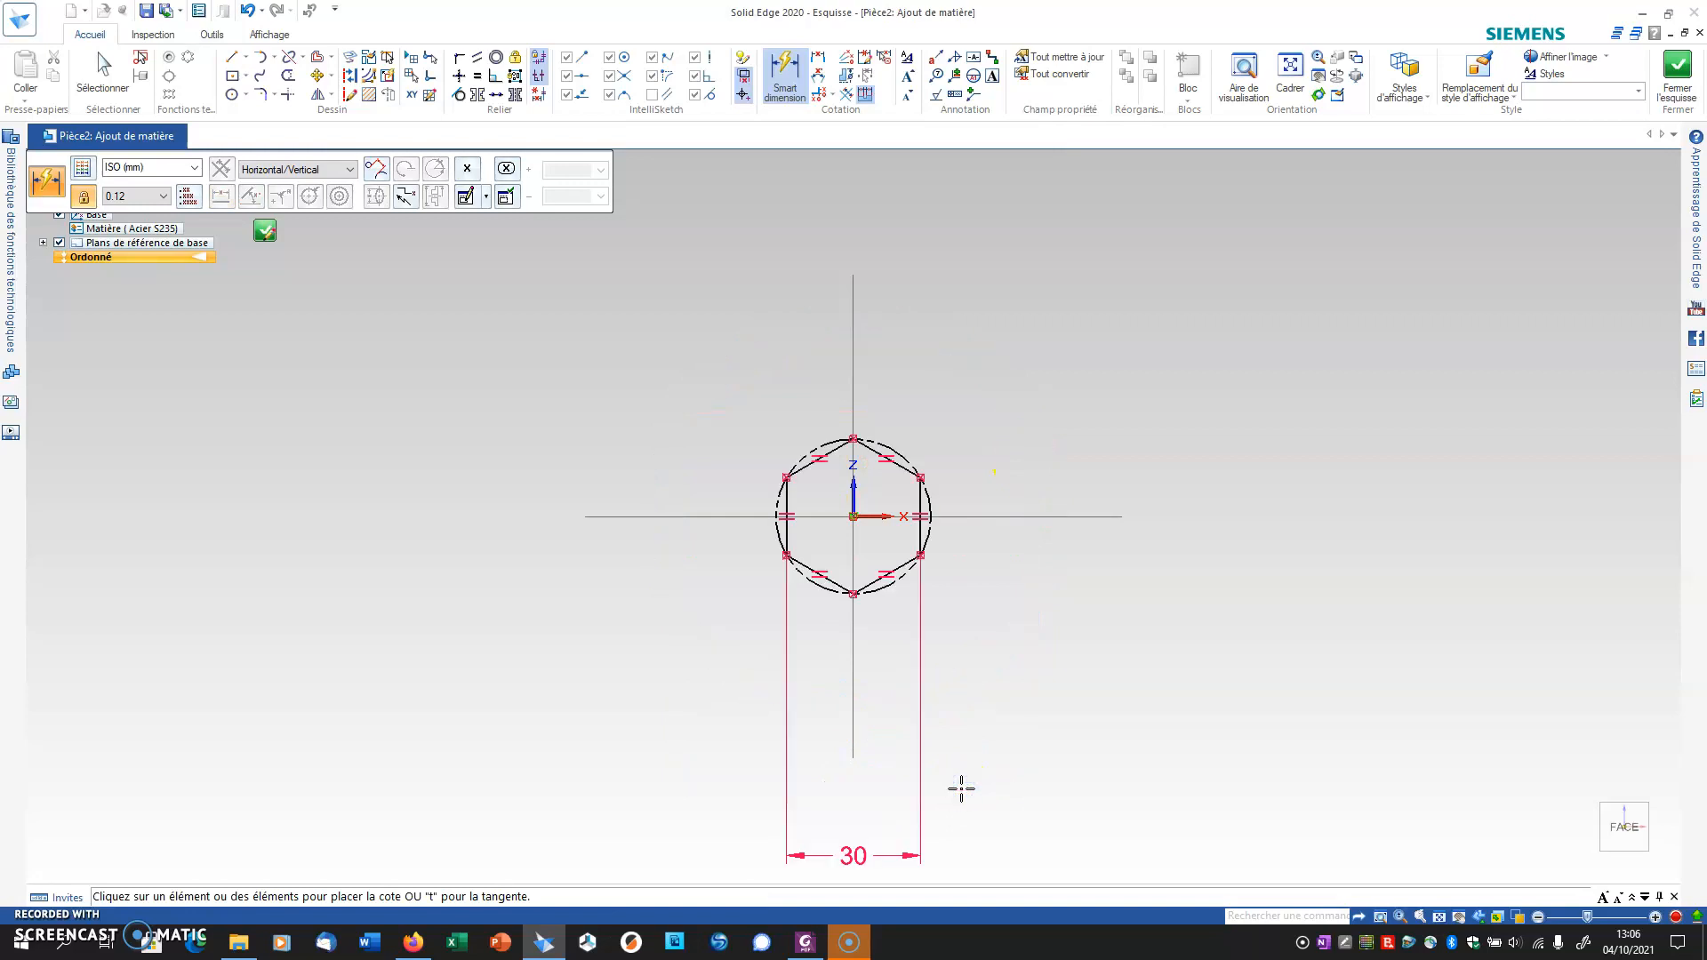
Step: Close the sketch, check the nut thickness in the drawing and extrude the hexagon 18 mm behind the front plane
click(1677, 71)
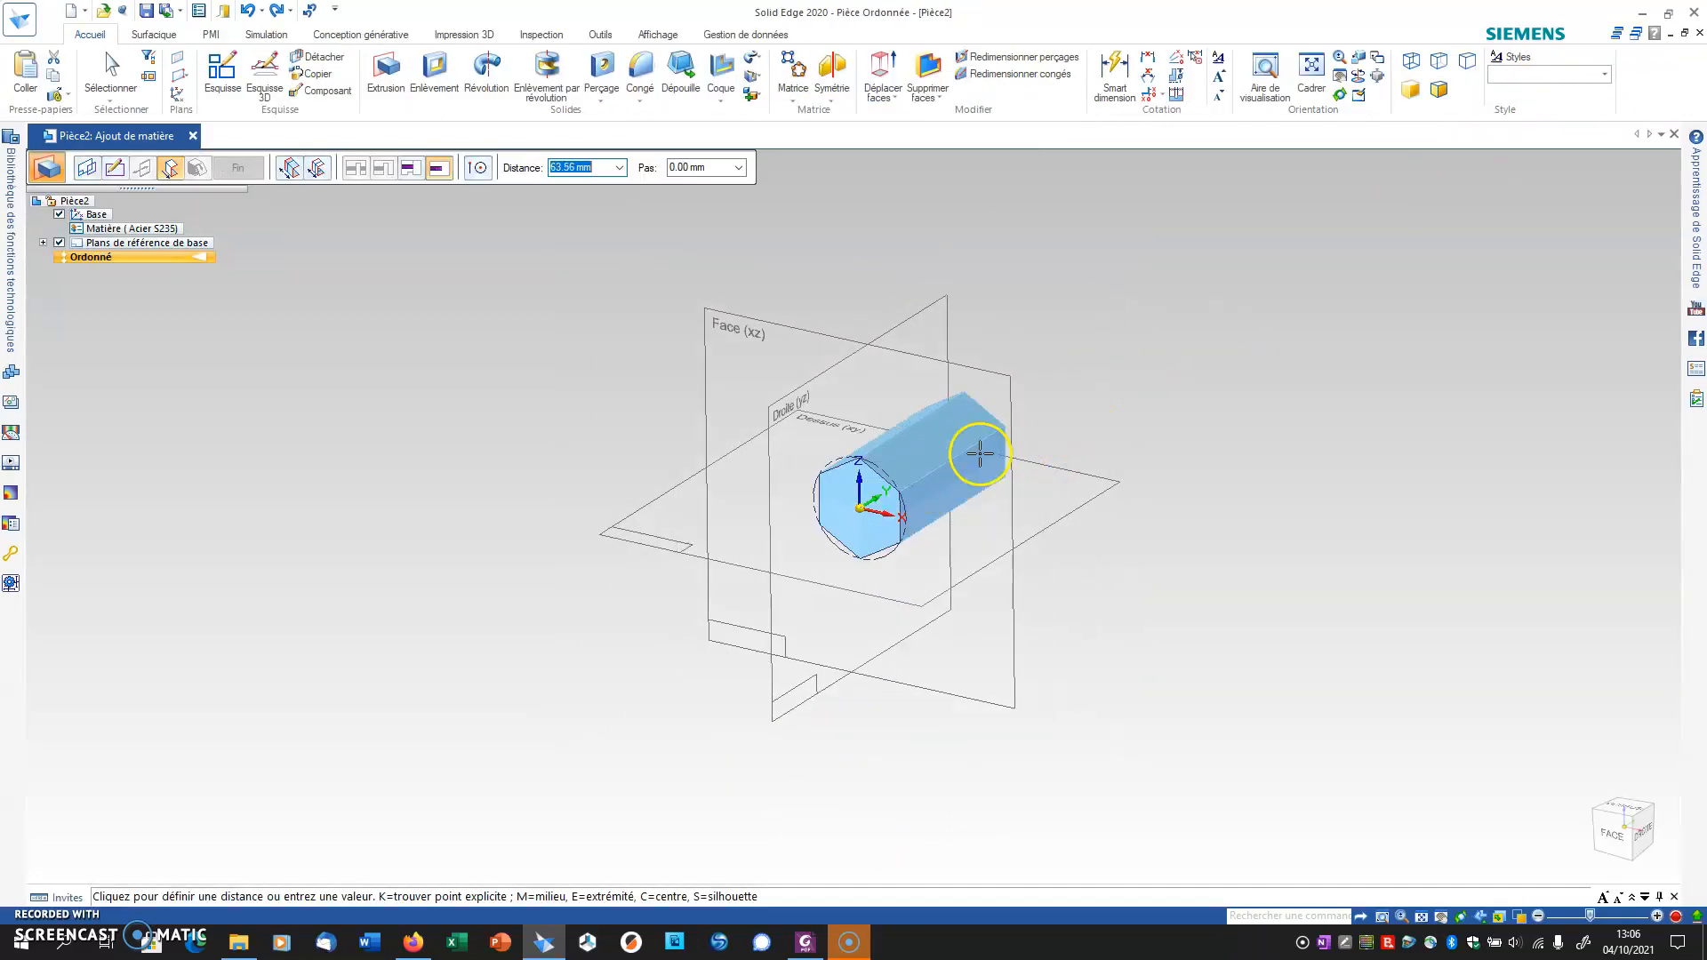
double_click(662, 11)
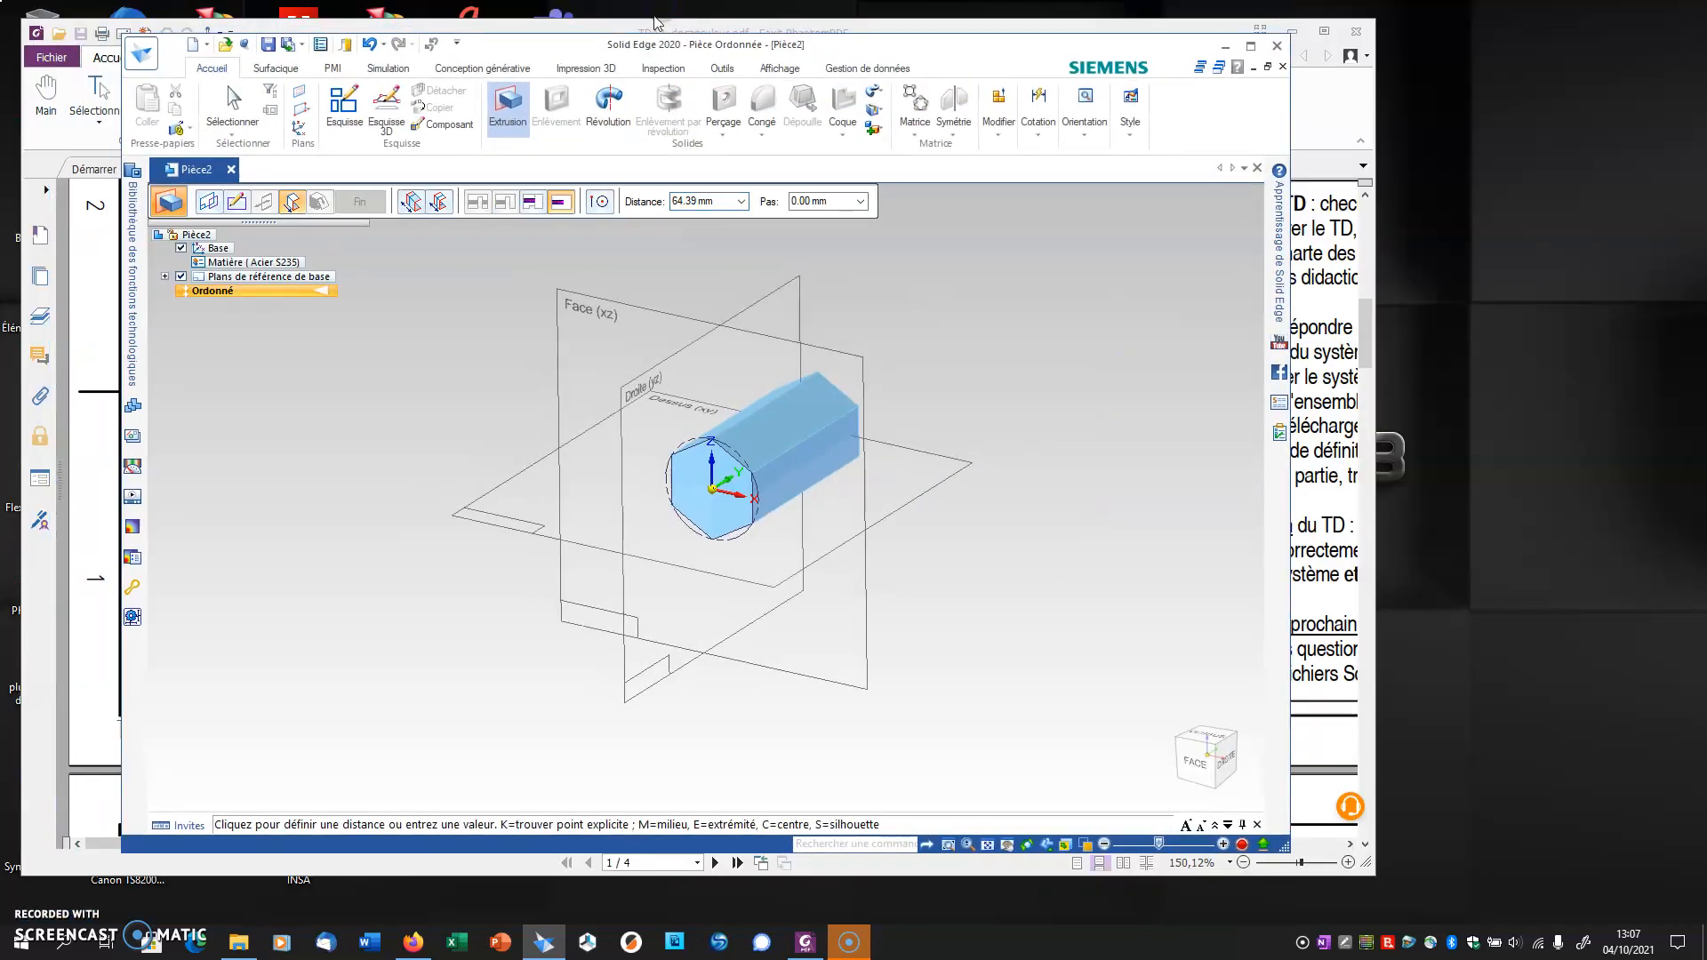
mouse_move(634, 51)
mouse_down()
mouse_move(1151, 361)
mouse_move(1494, 656)
mouse_up()
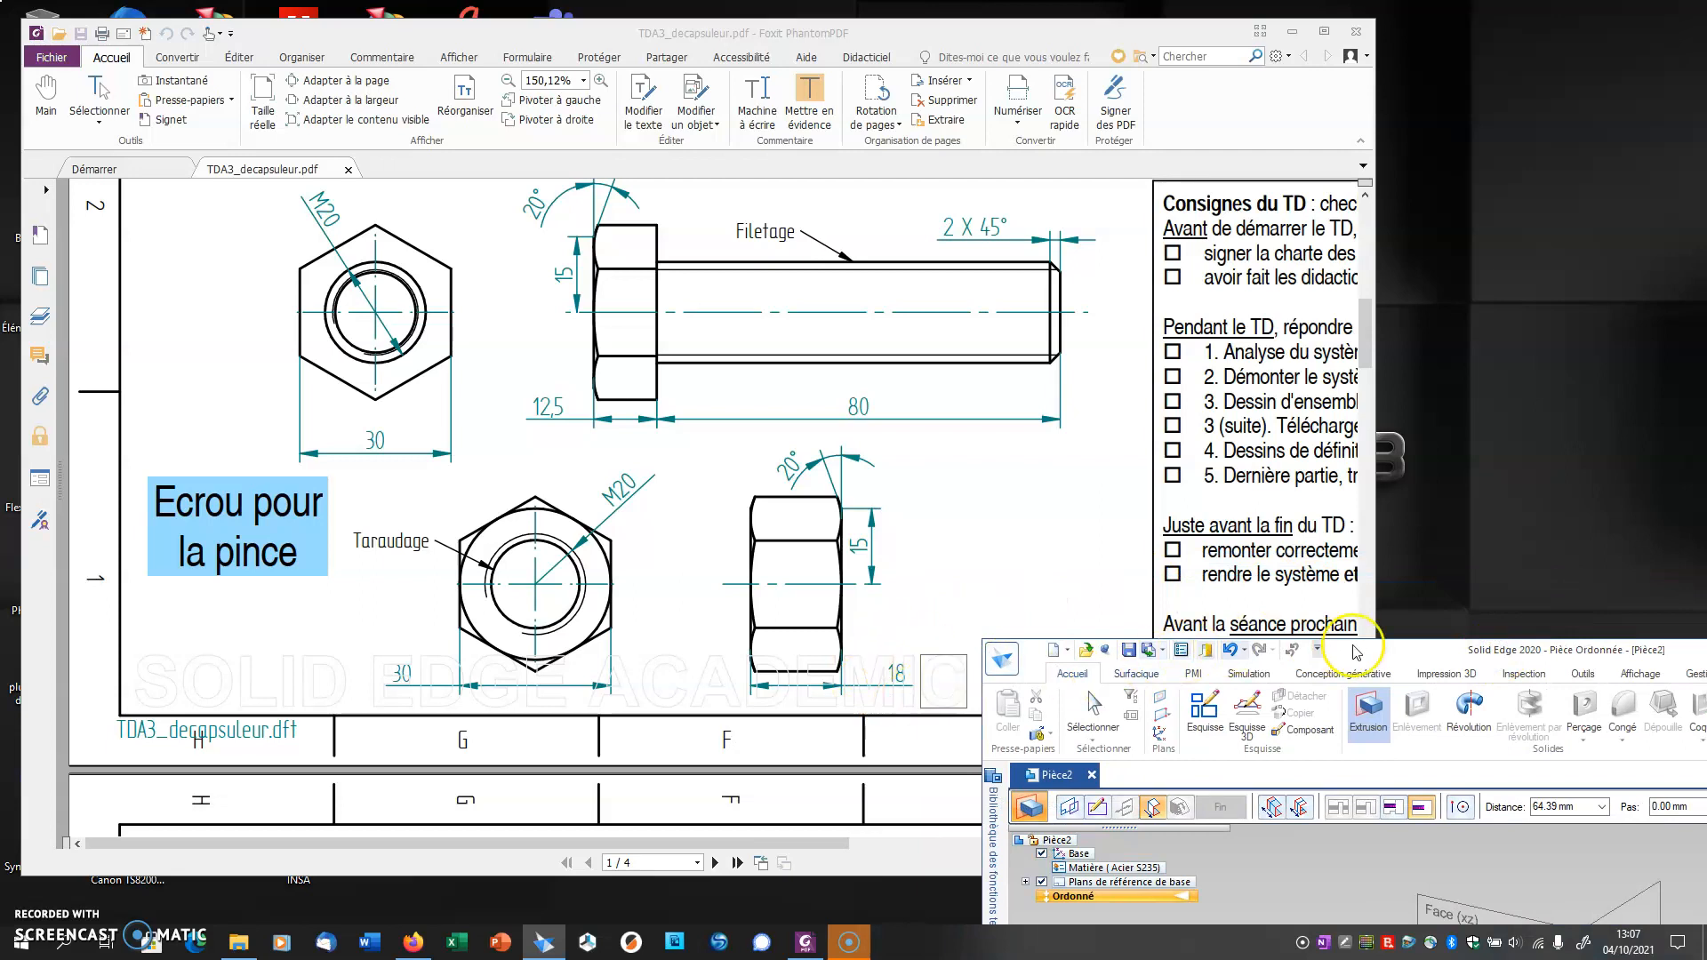
drag(1381, 658, 808, 191)
double_click(808, 191)
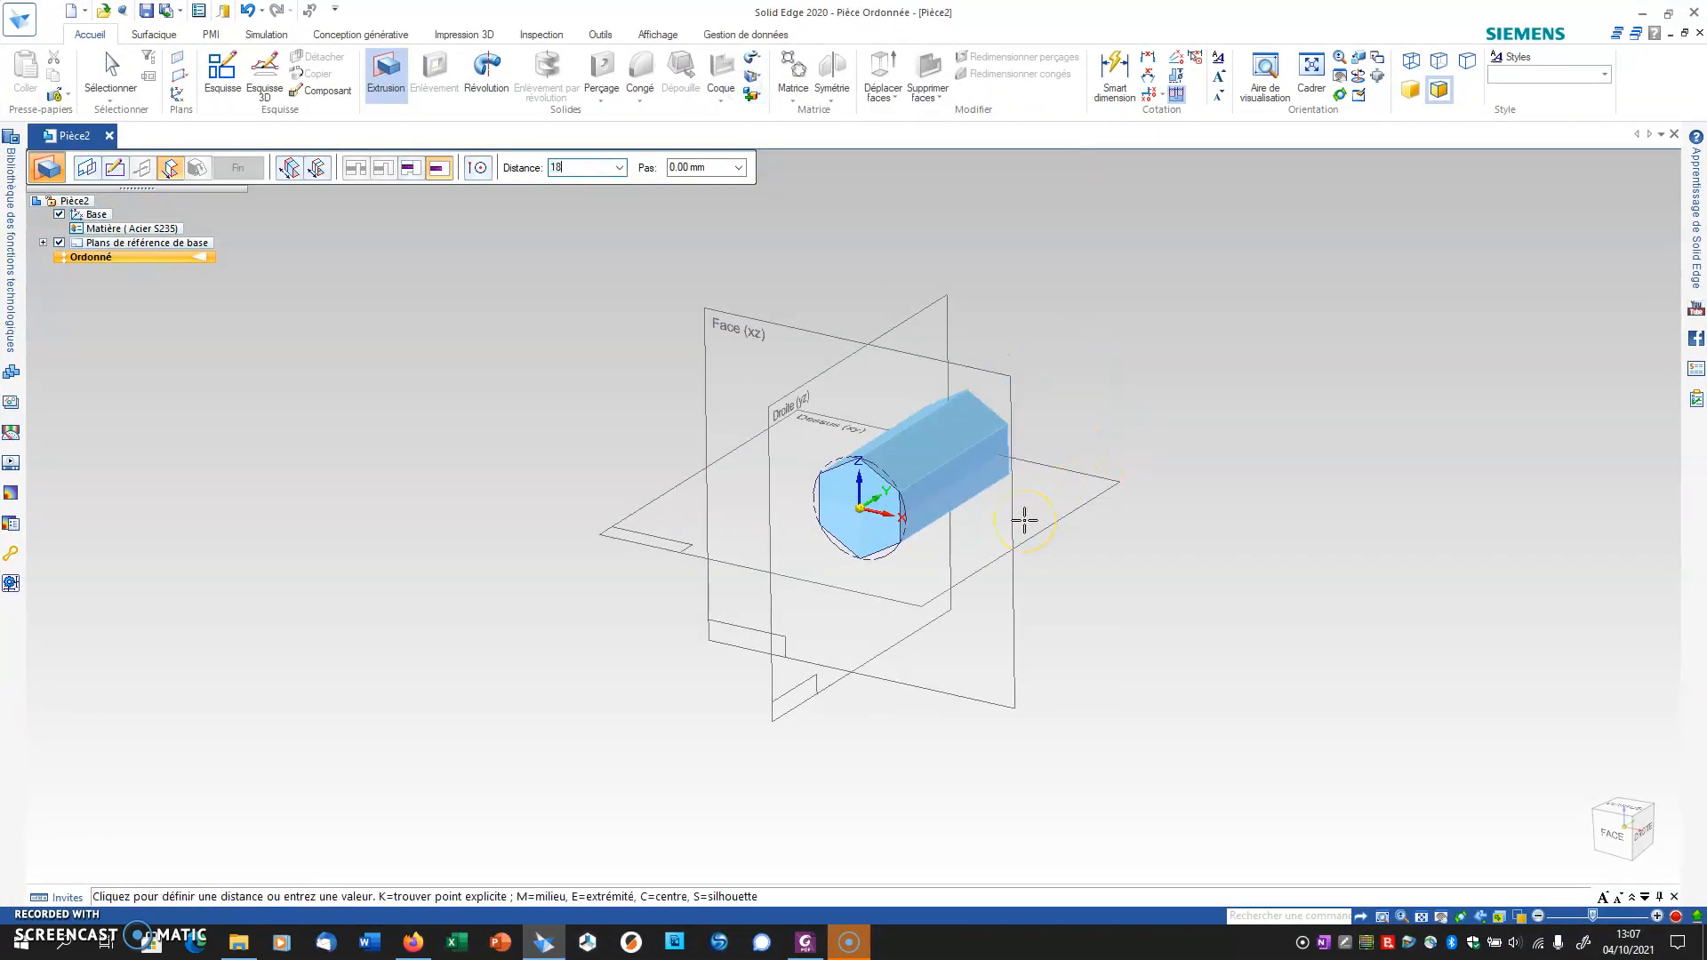
key(Tab)
click(1128, 430)
click(238, 168)
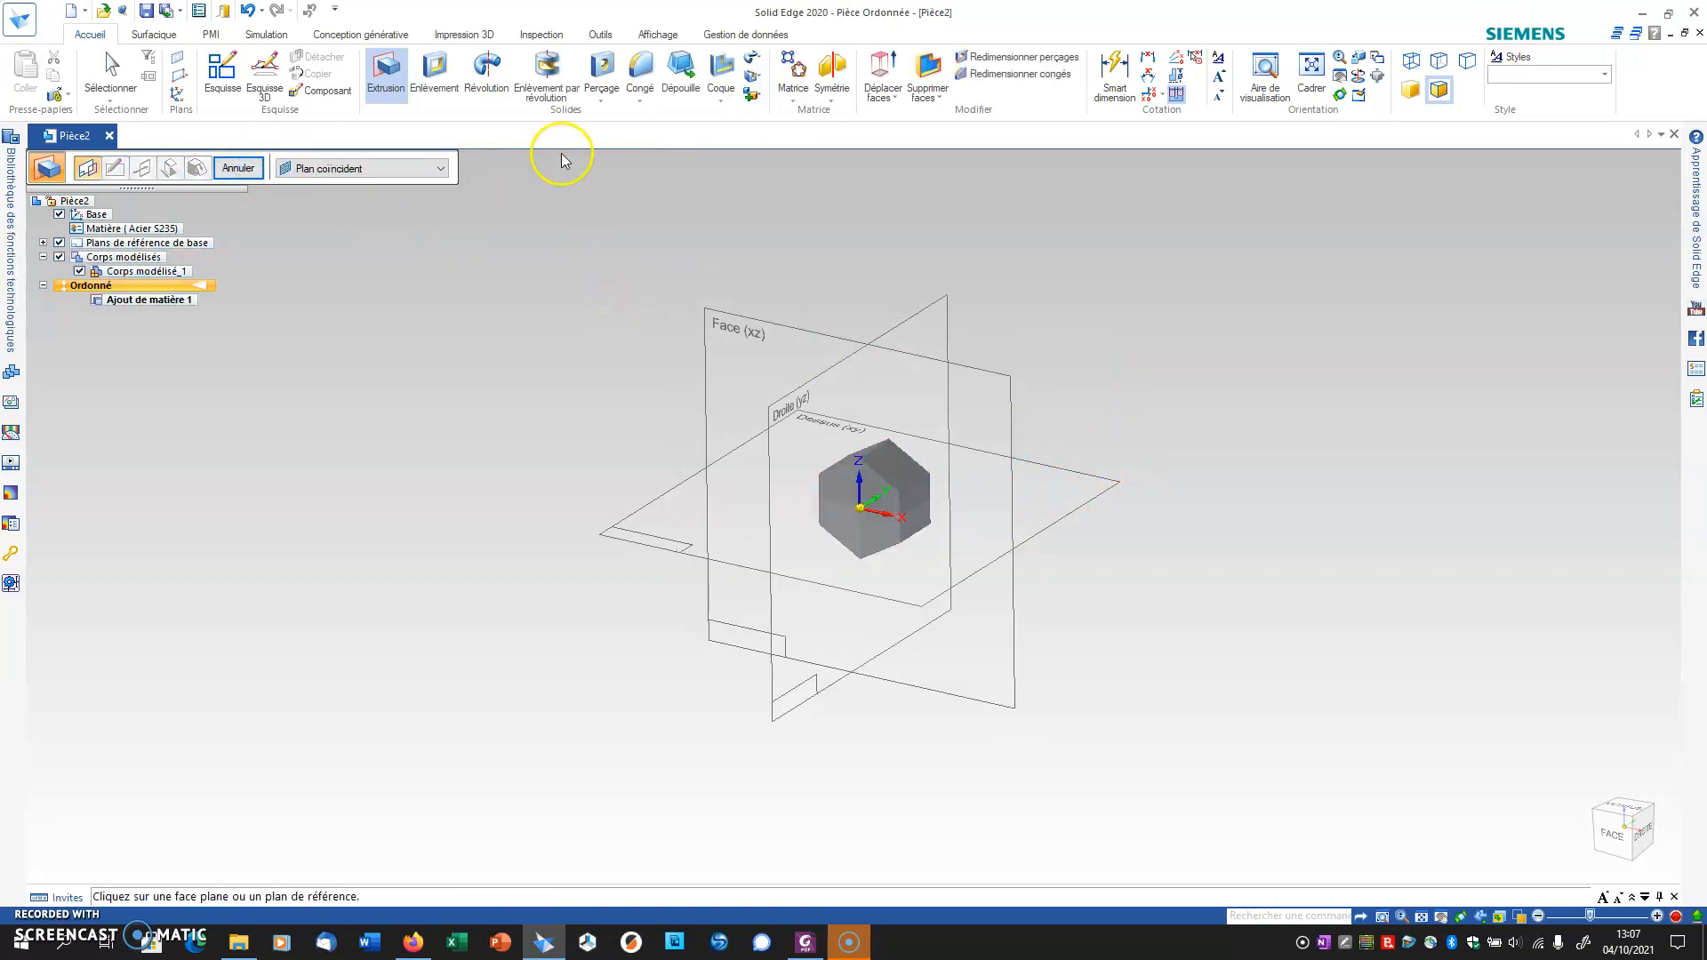
click(602, 100)
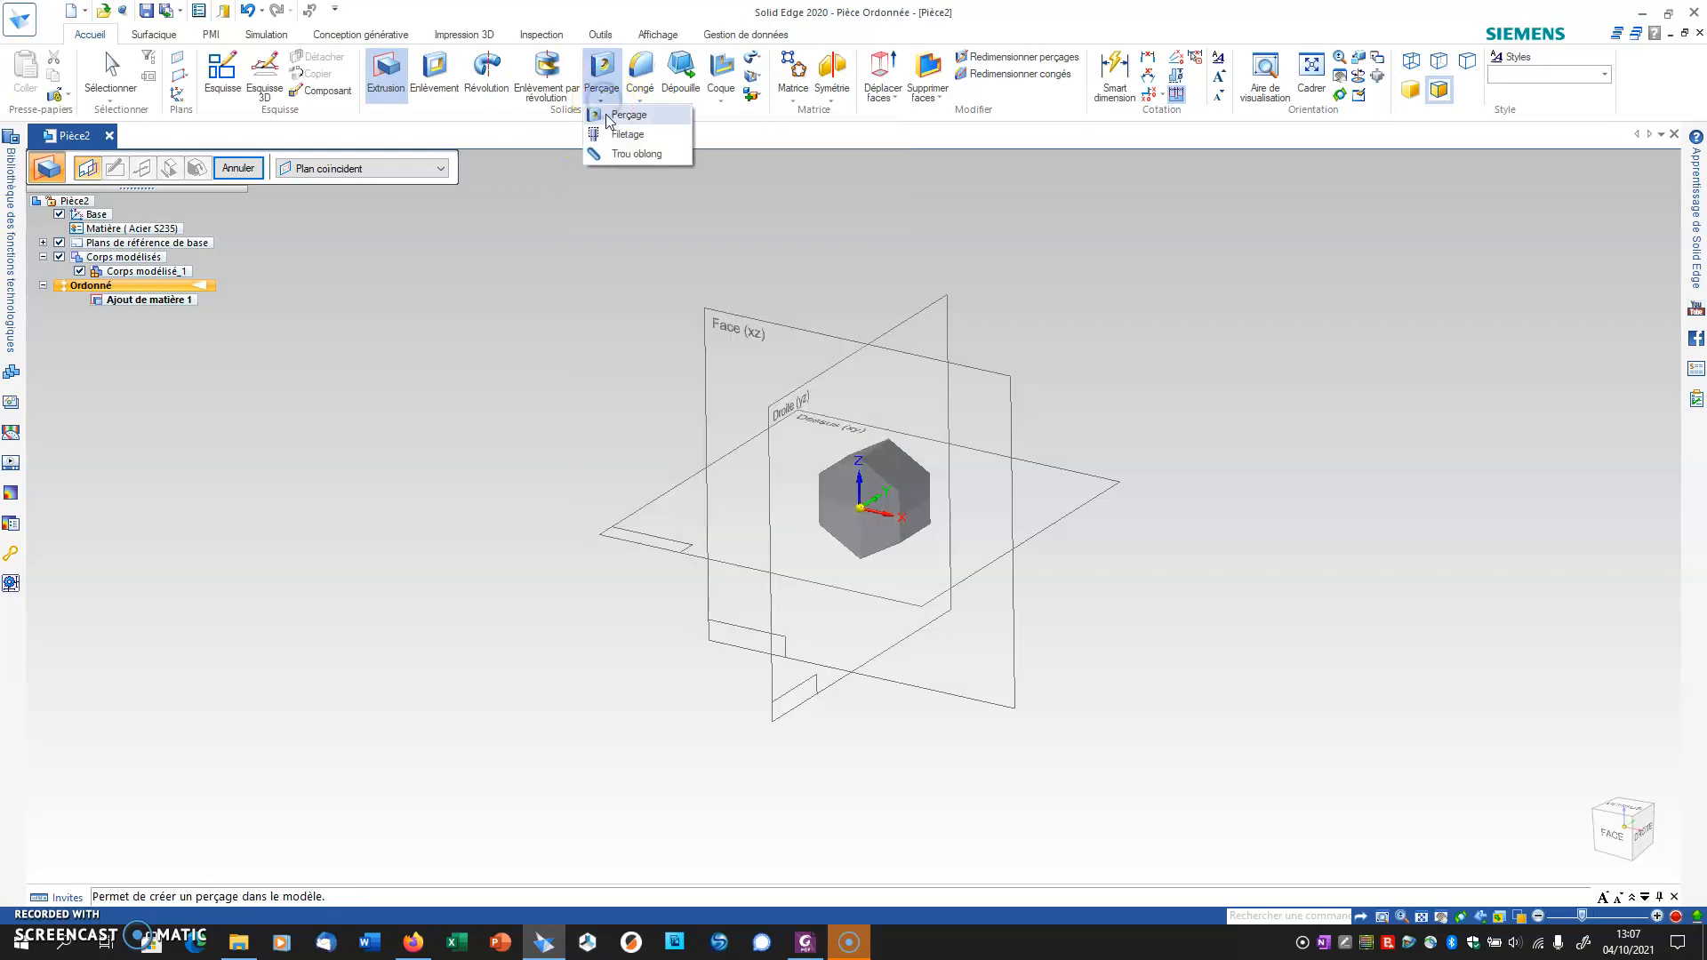
click(436, 86)
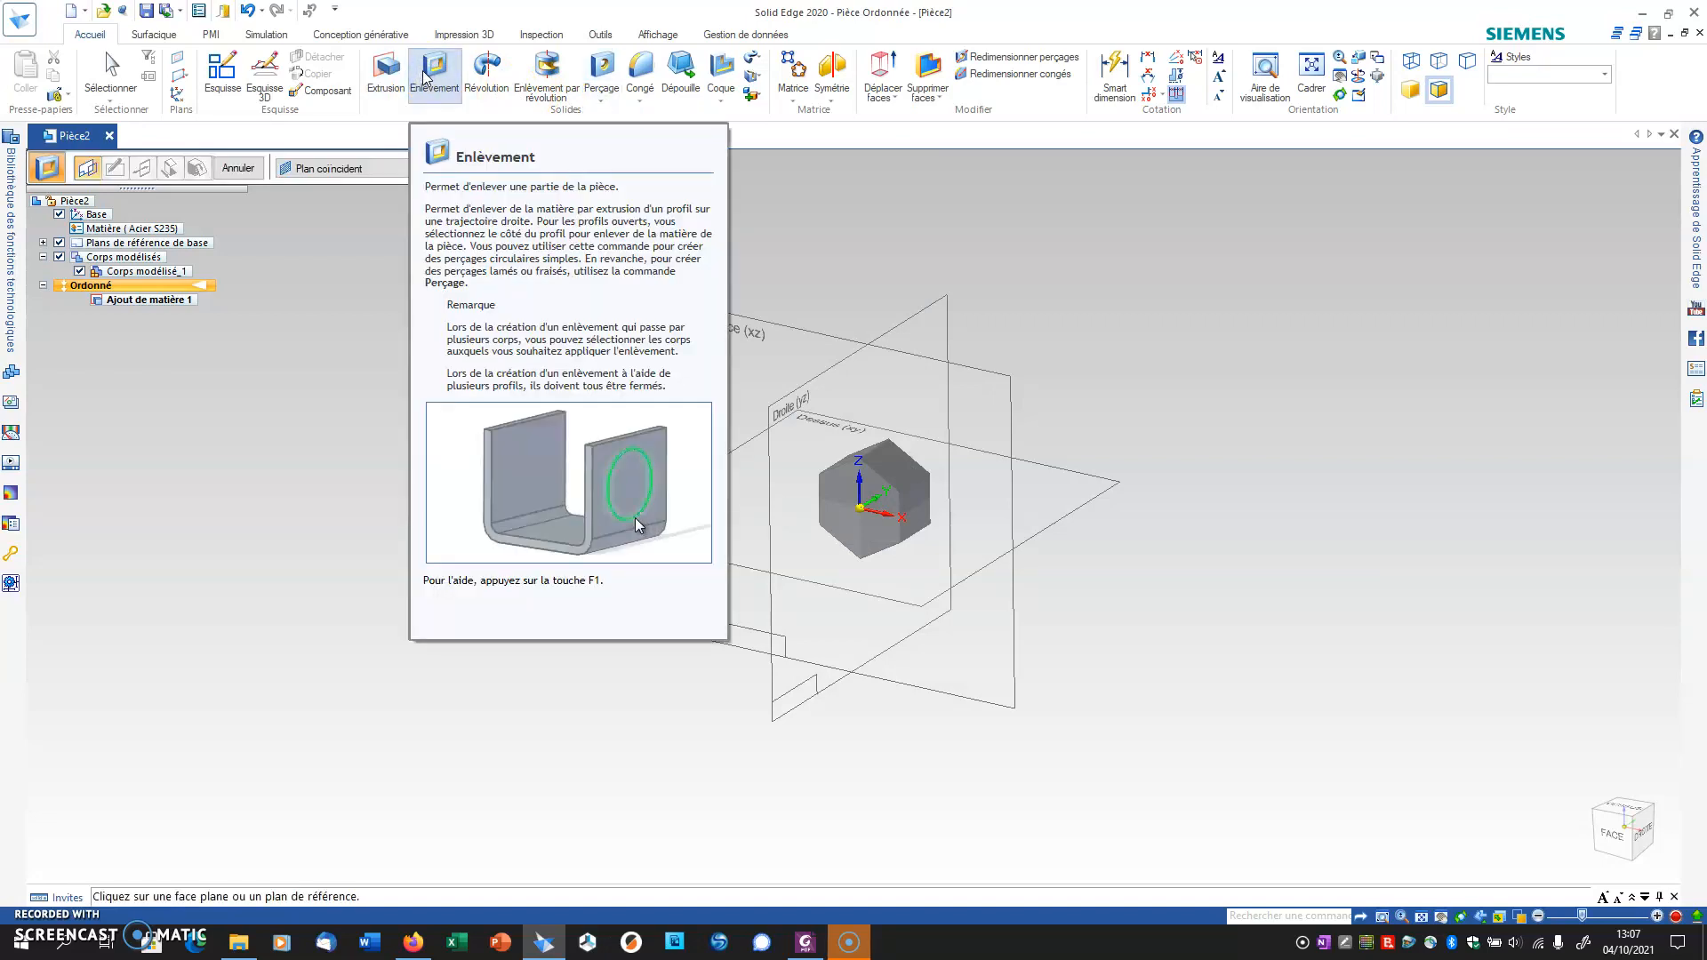
click(548, 87)
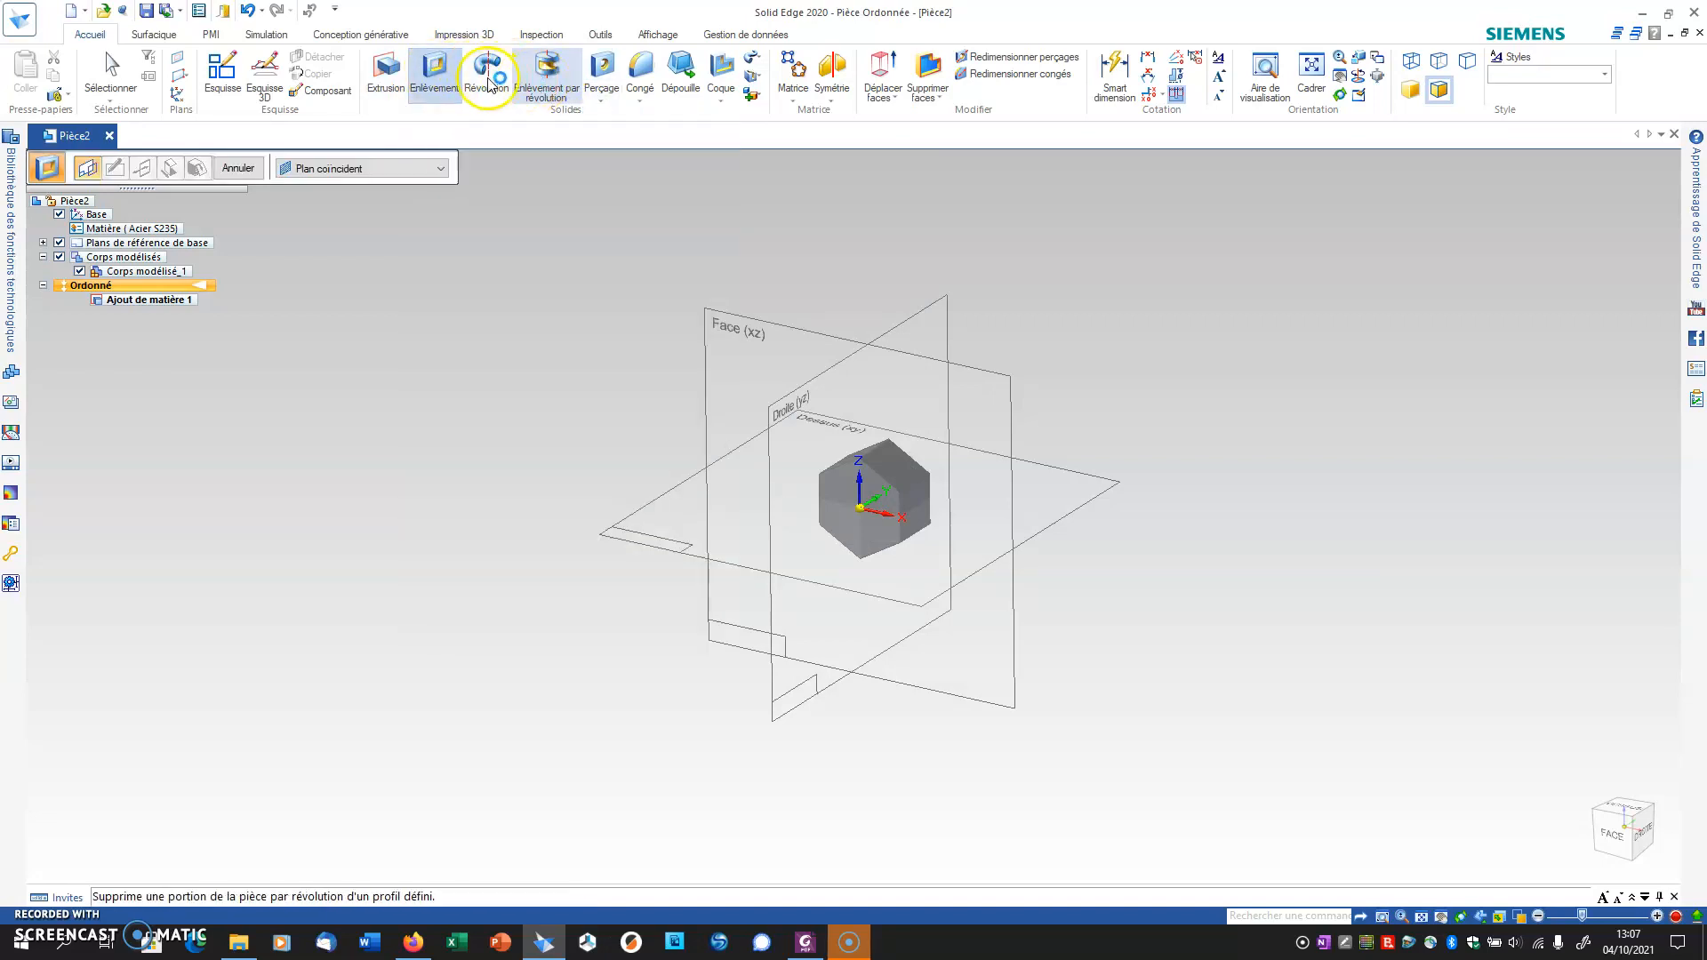
Step: Start the Hole command and open its hole options
click(601, 100)
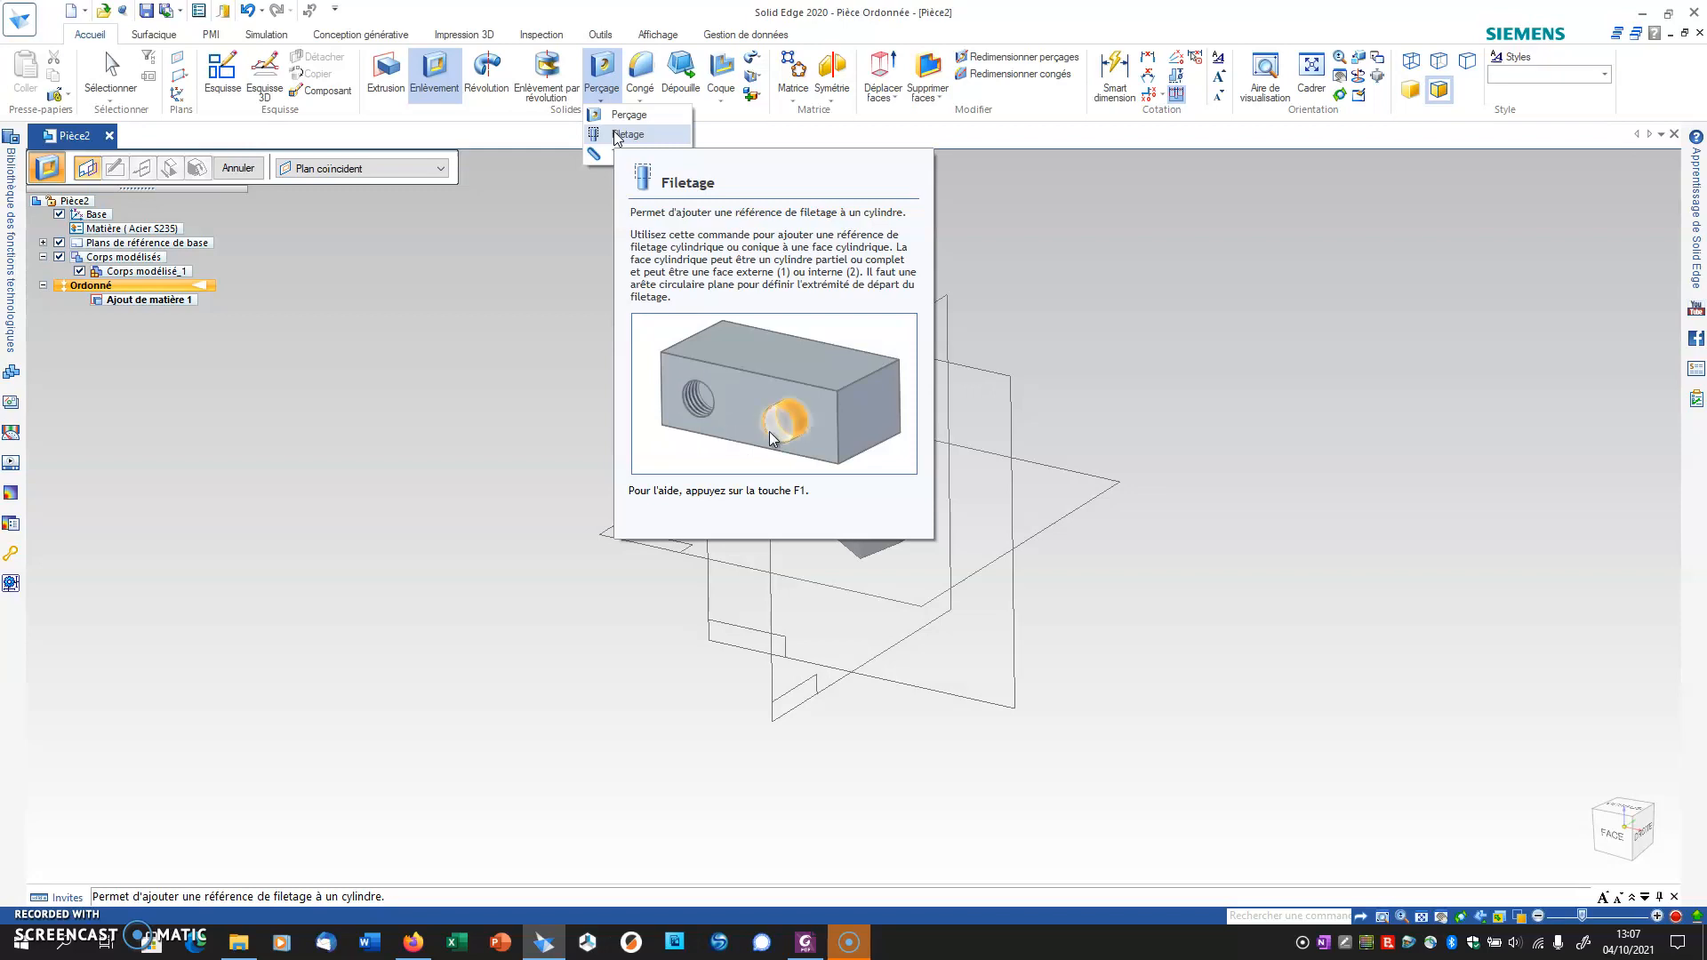
click(614, 100)
click(612, 95)
click(611, 95)
click(605, 112)
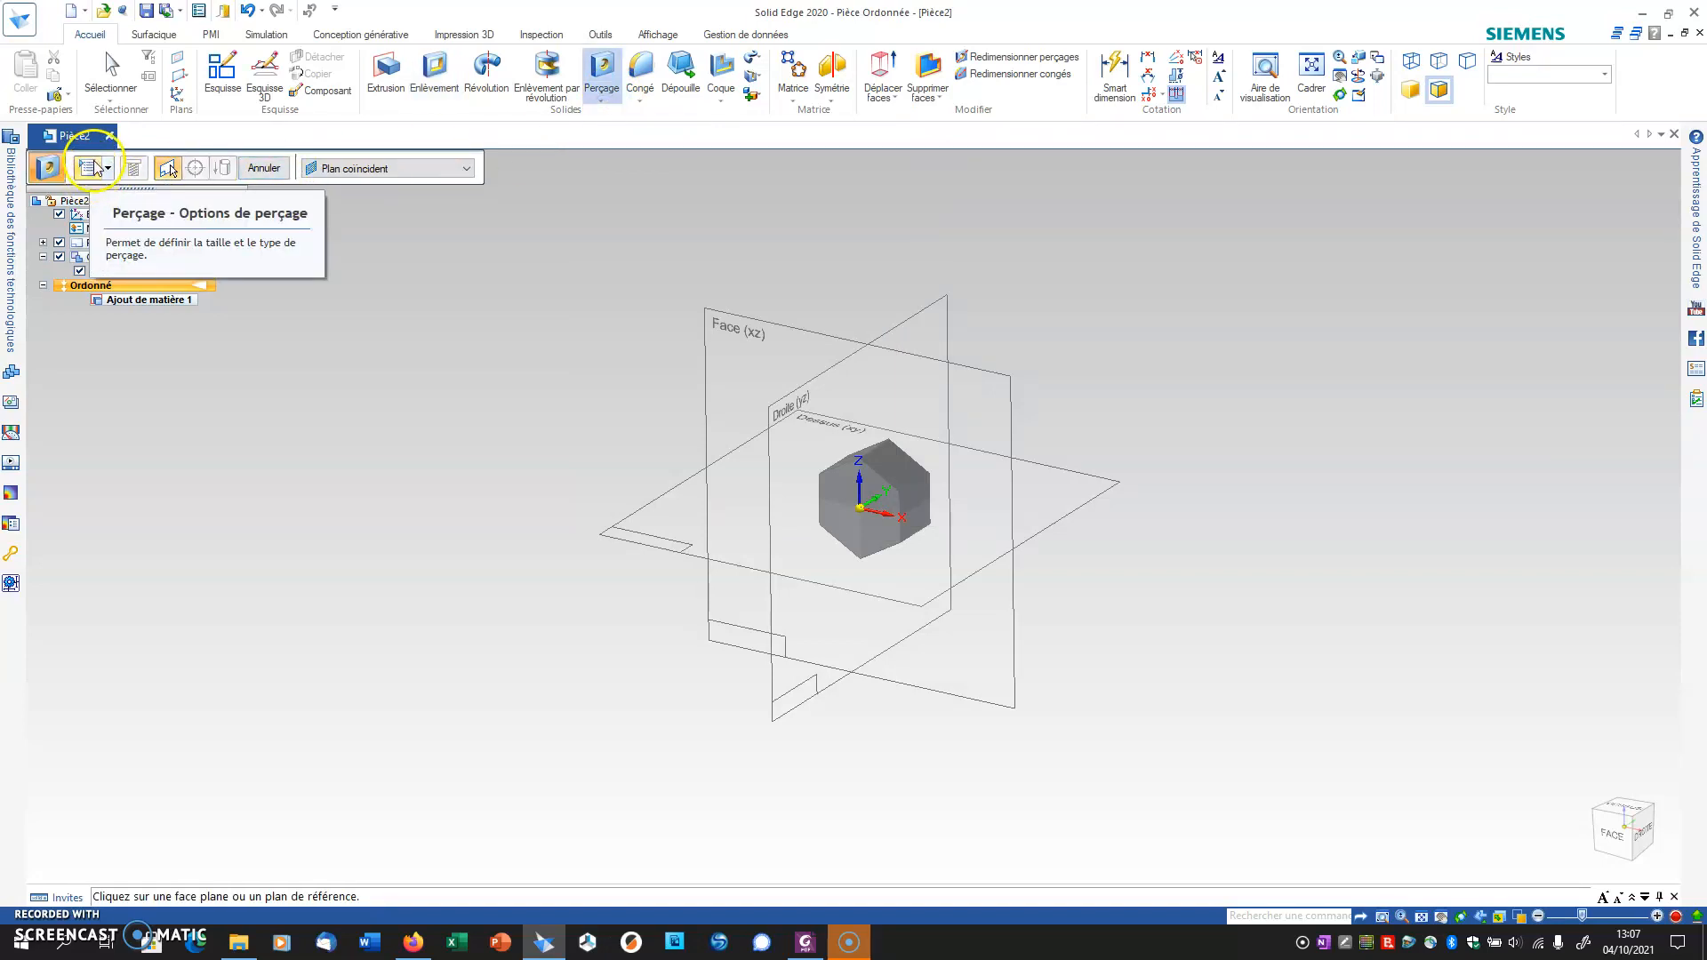
click(89, 168)
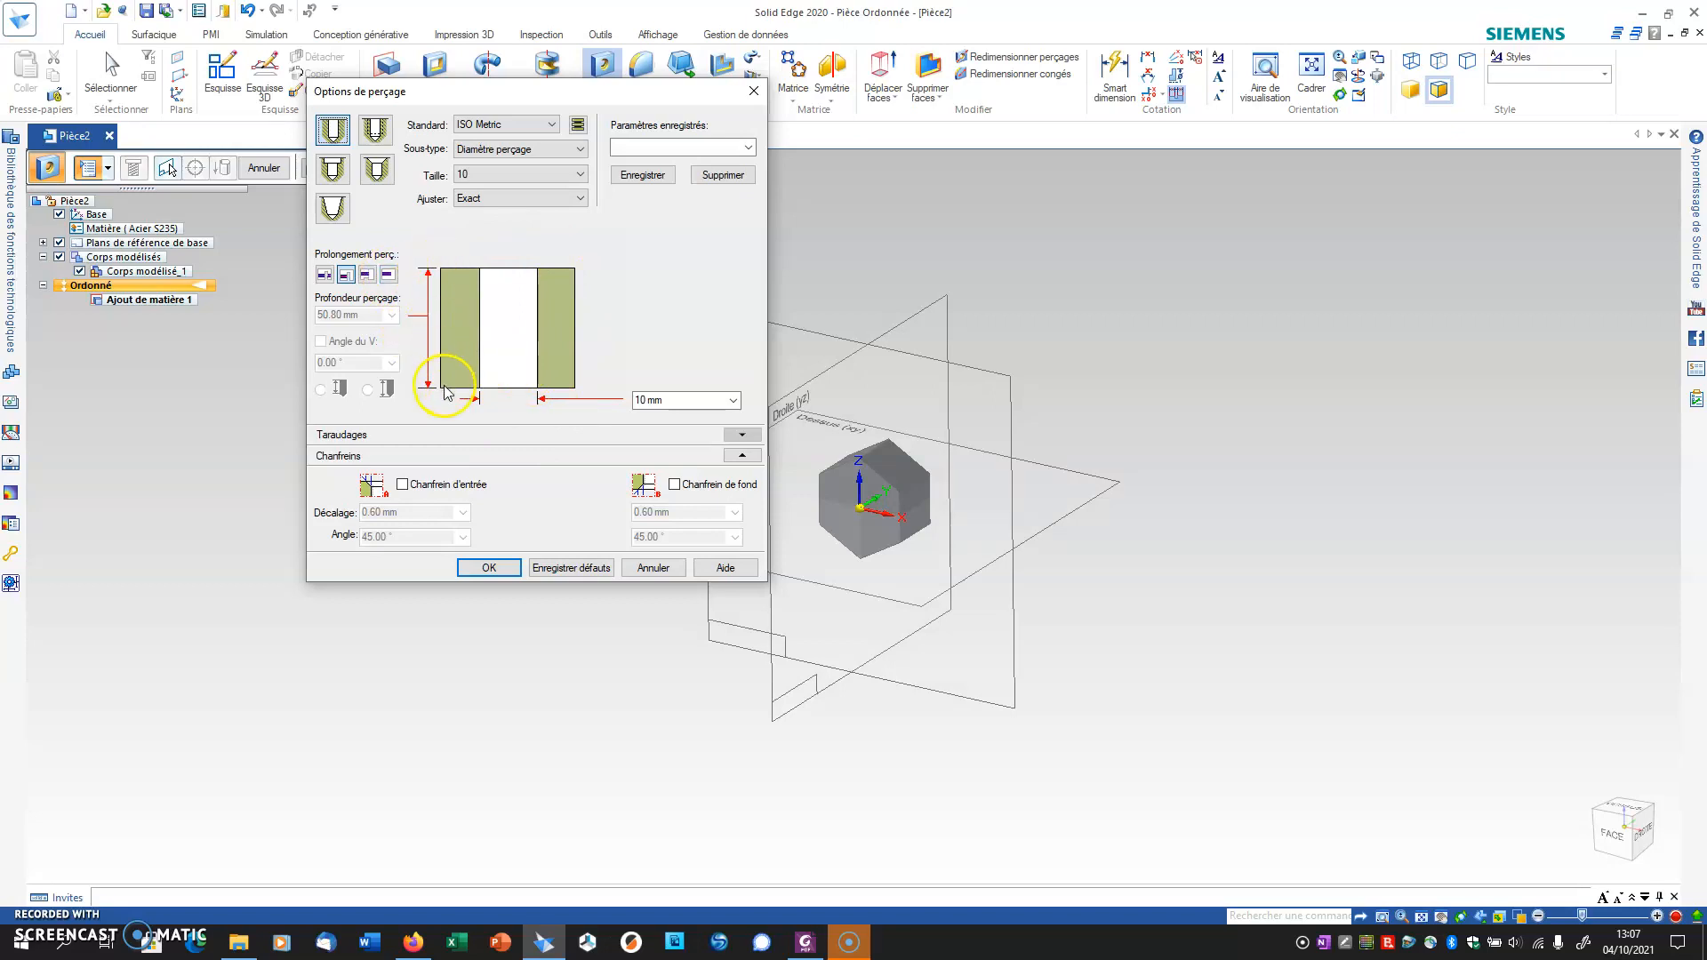
Step: Try a finite-depth hole with a 118° V bottom angle and the counterbored hole type
click(389, 274)
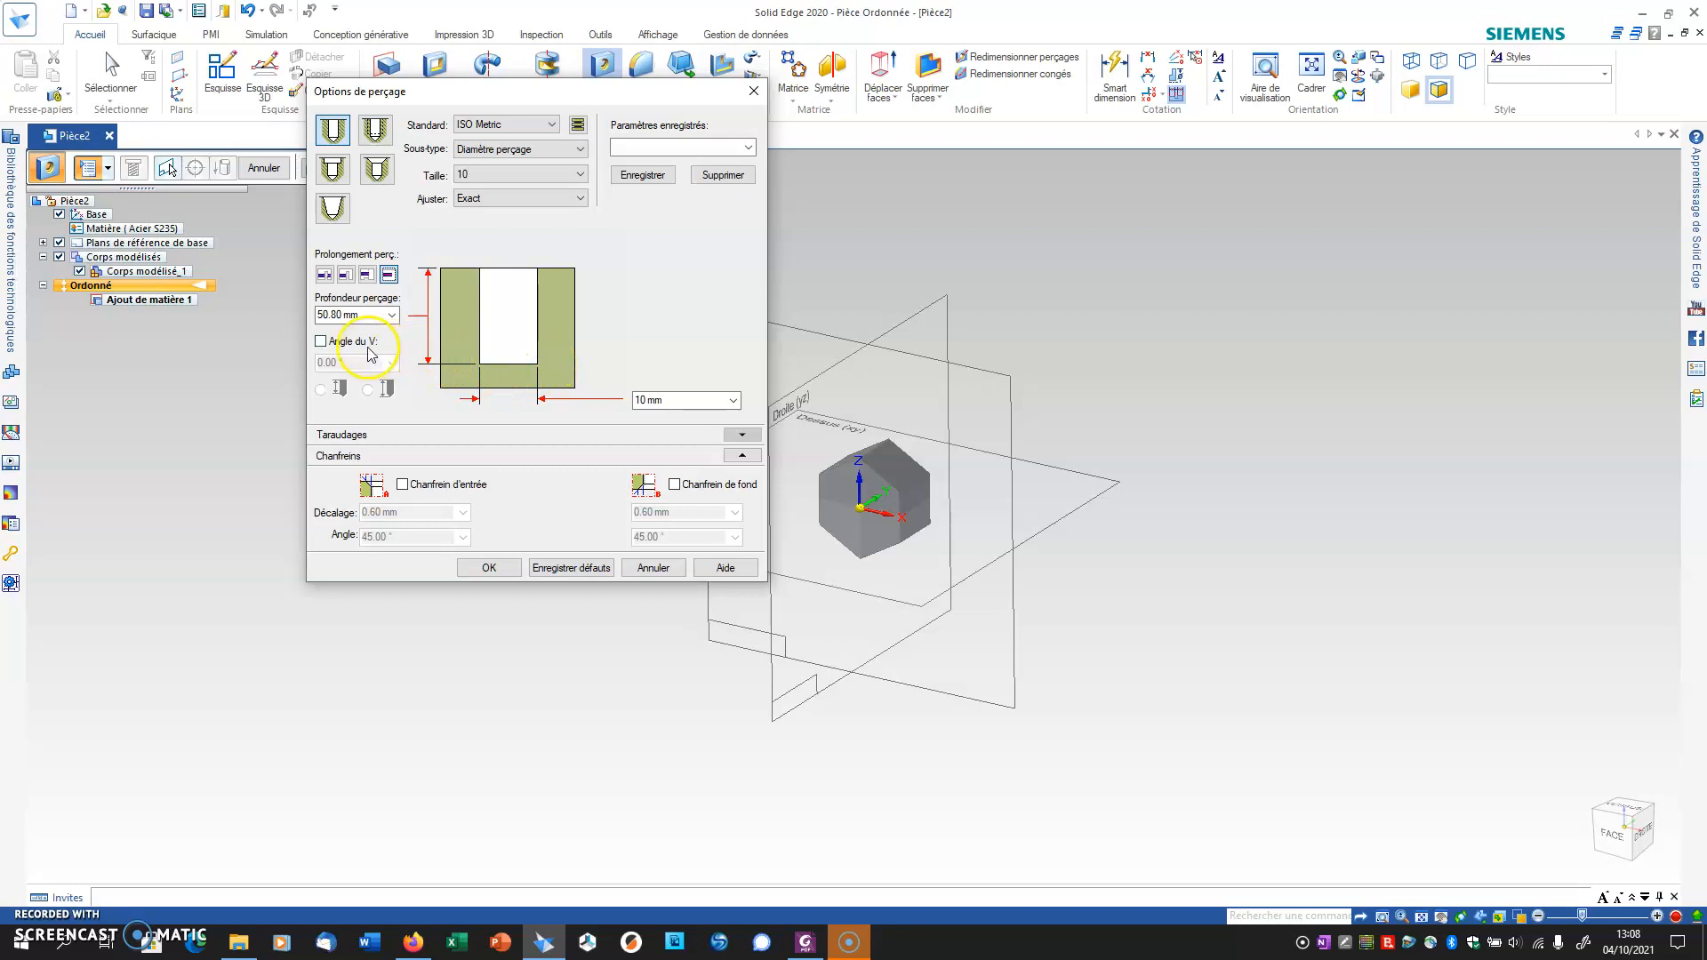
click(321, 342)
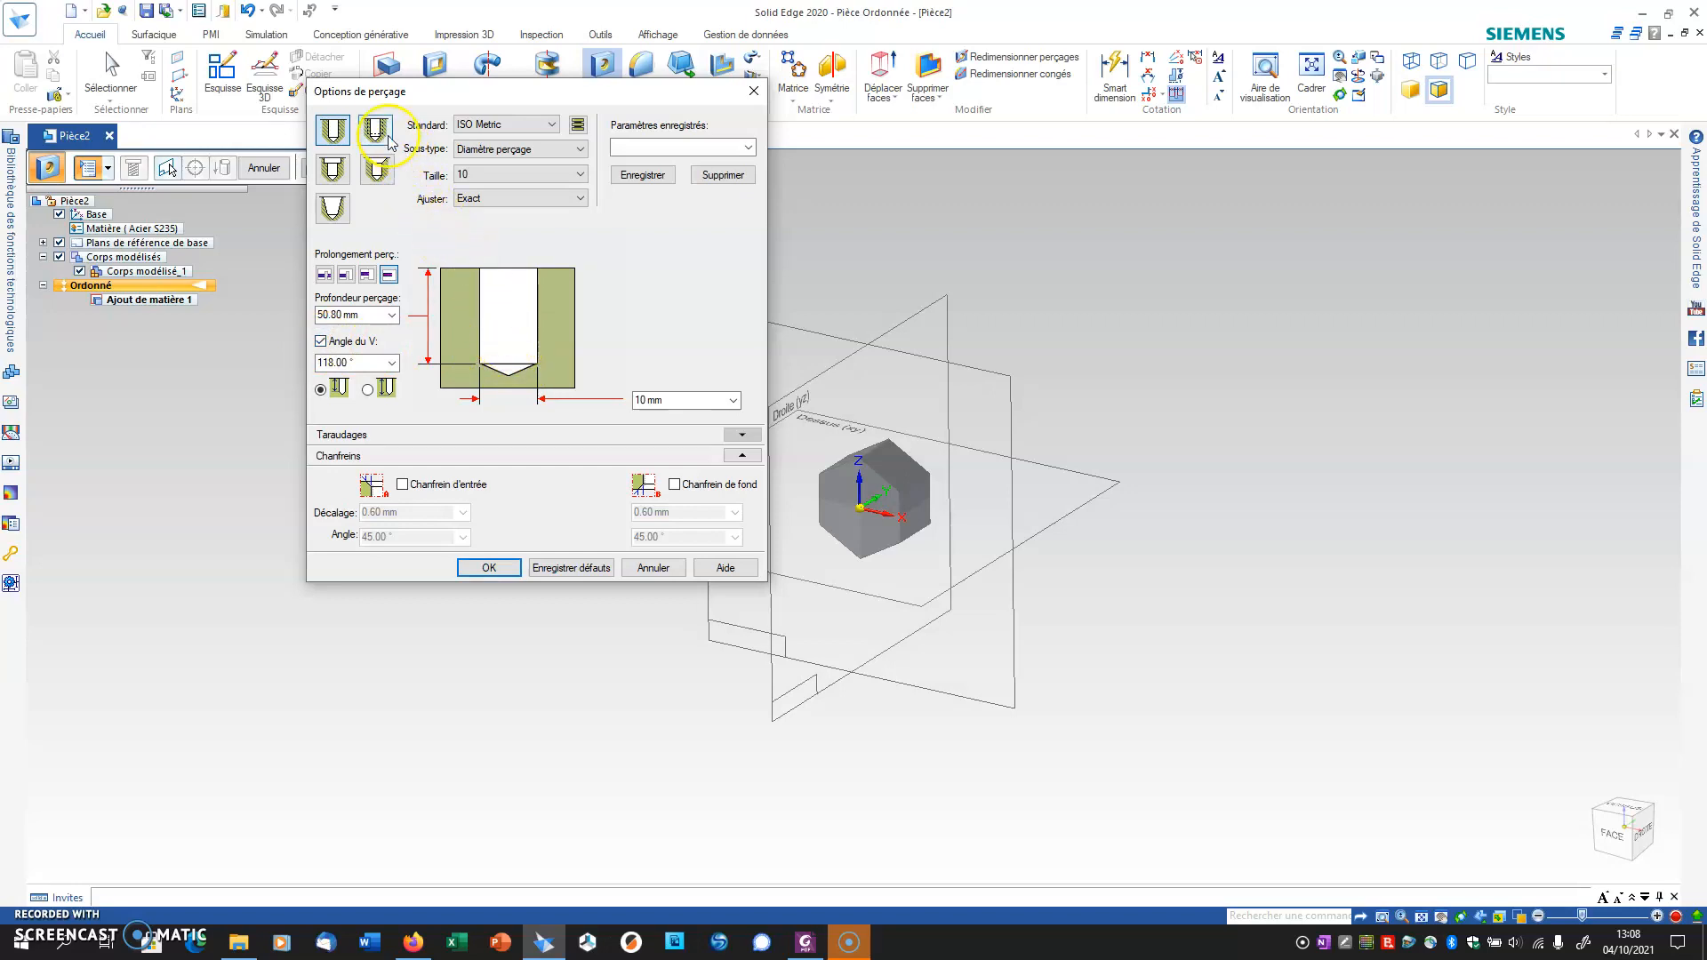
click(333, 169)
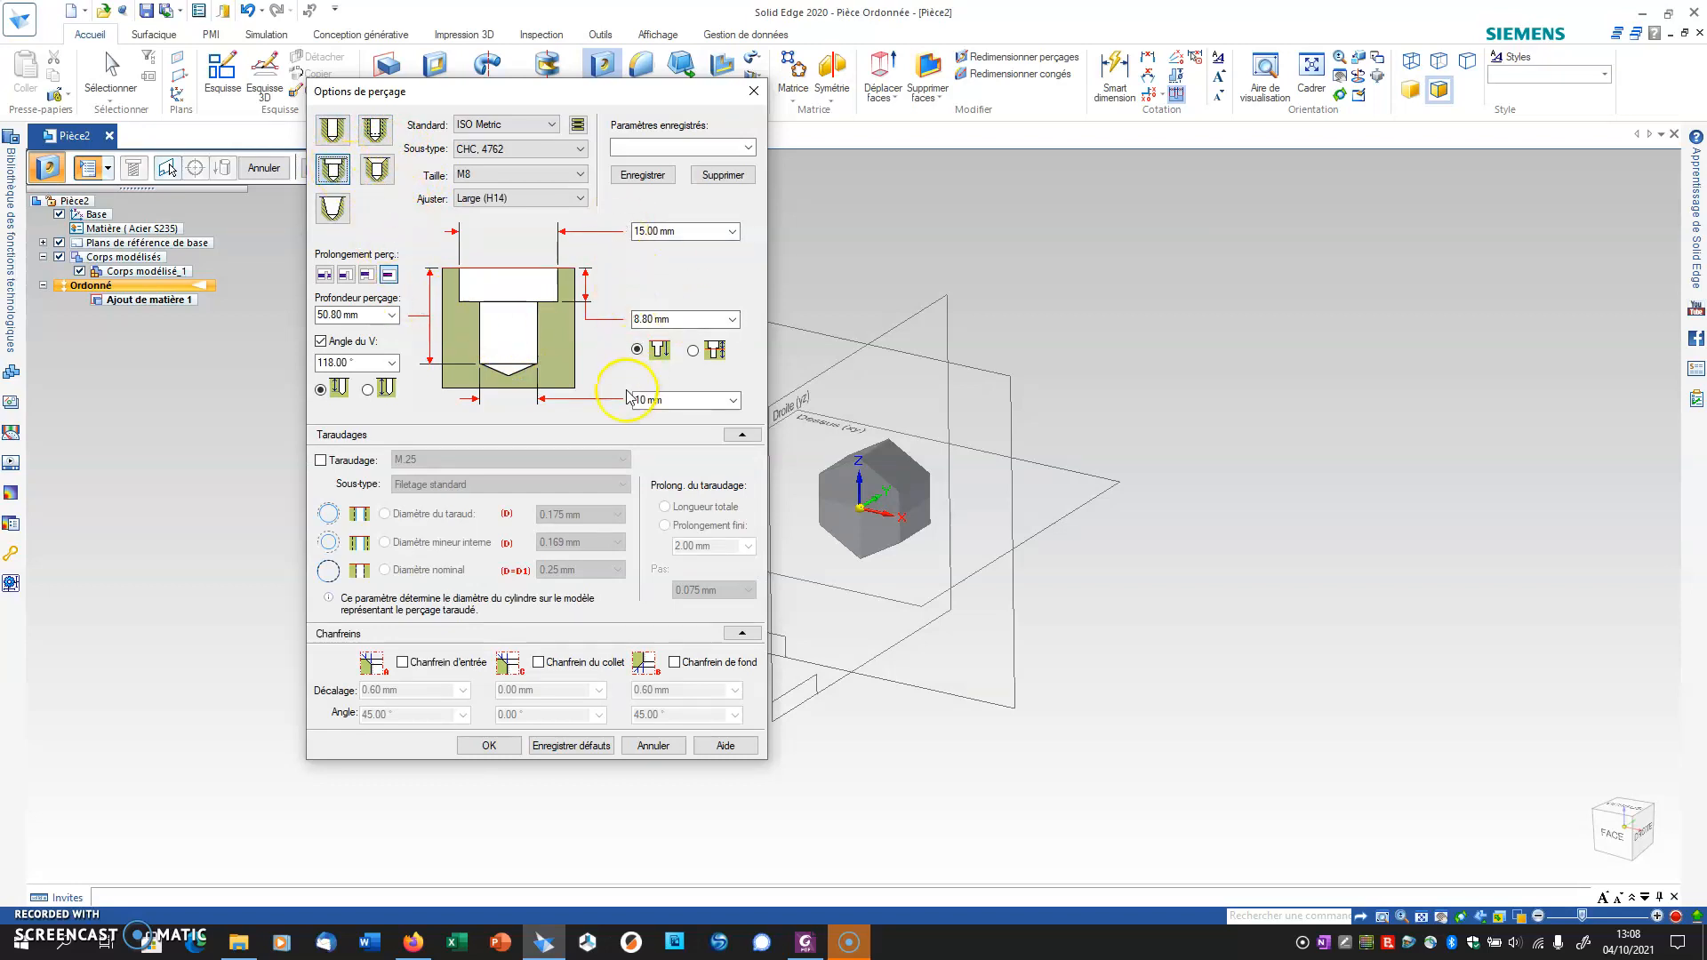
Step: Configure the hole as a standard M20 threaded hole, through all, with the thread over its full length
click(376, 132)
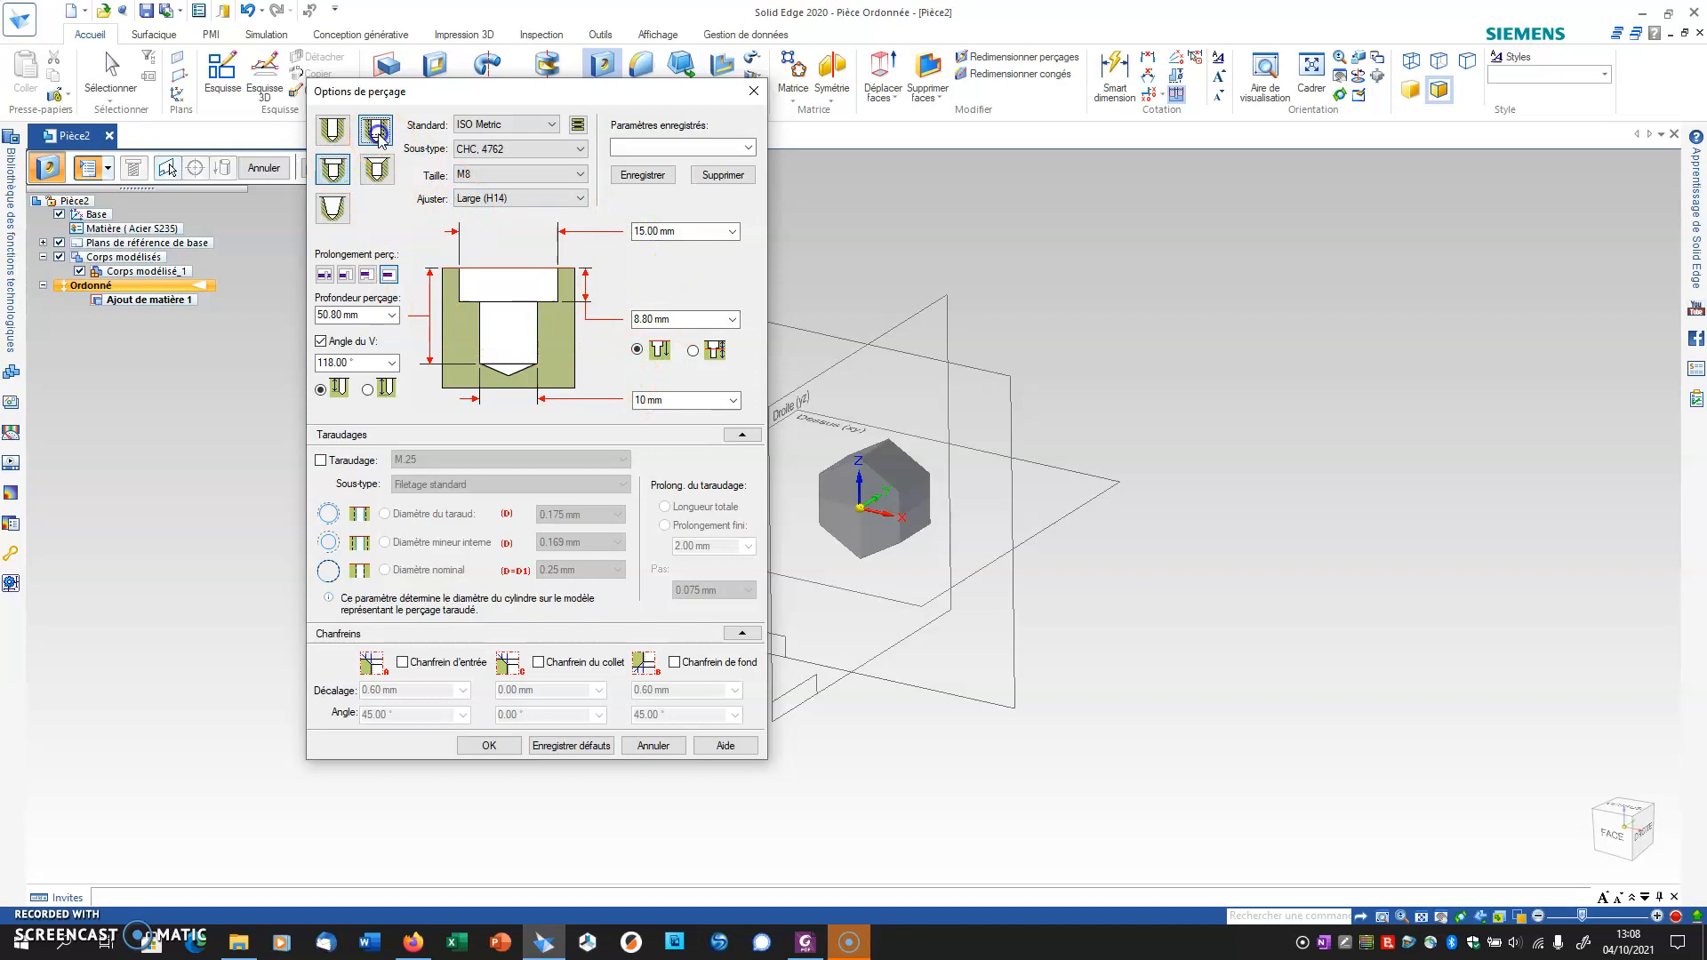
click(478, 178)
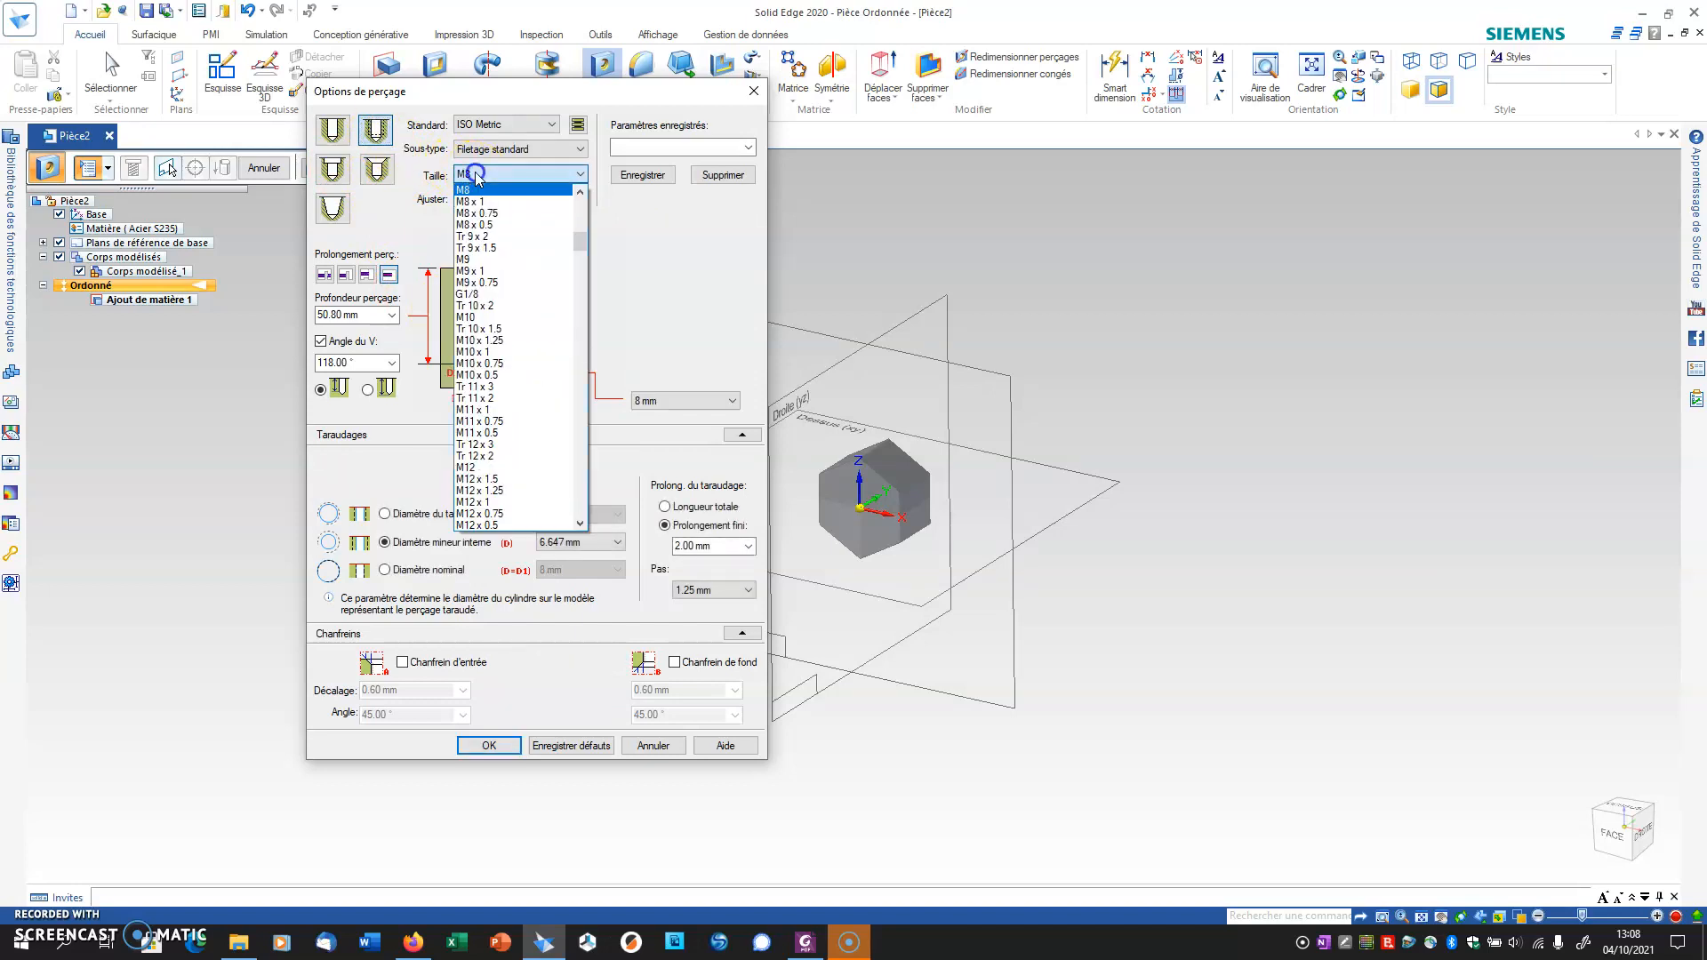
scroll(523, 347, down, 8)
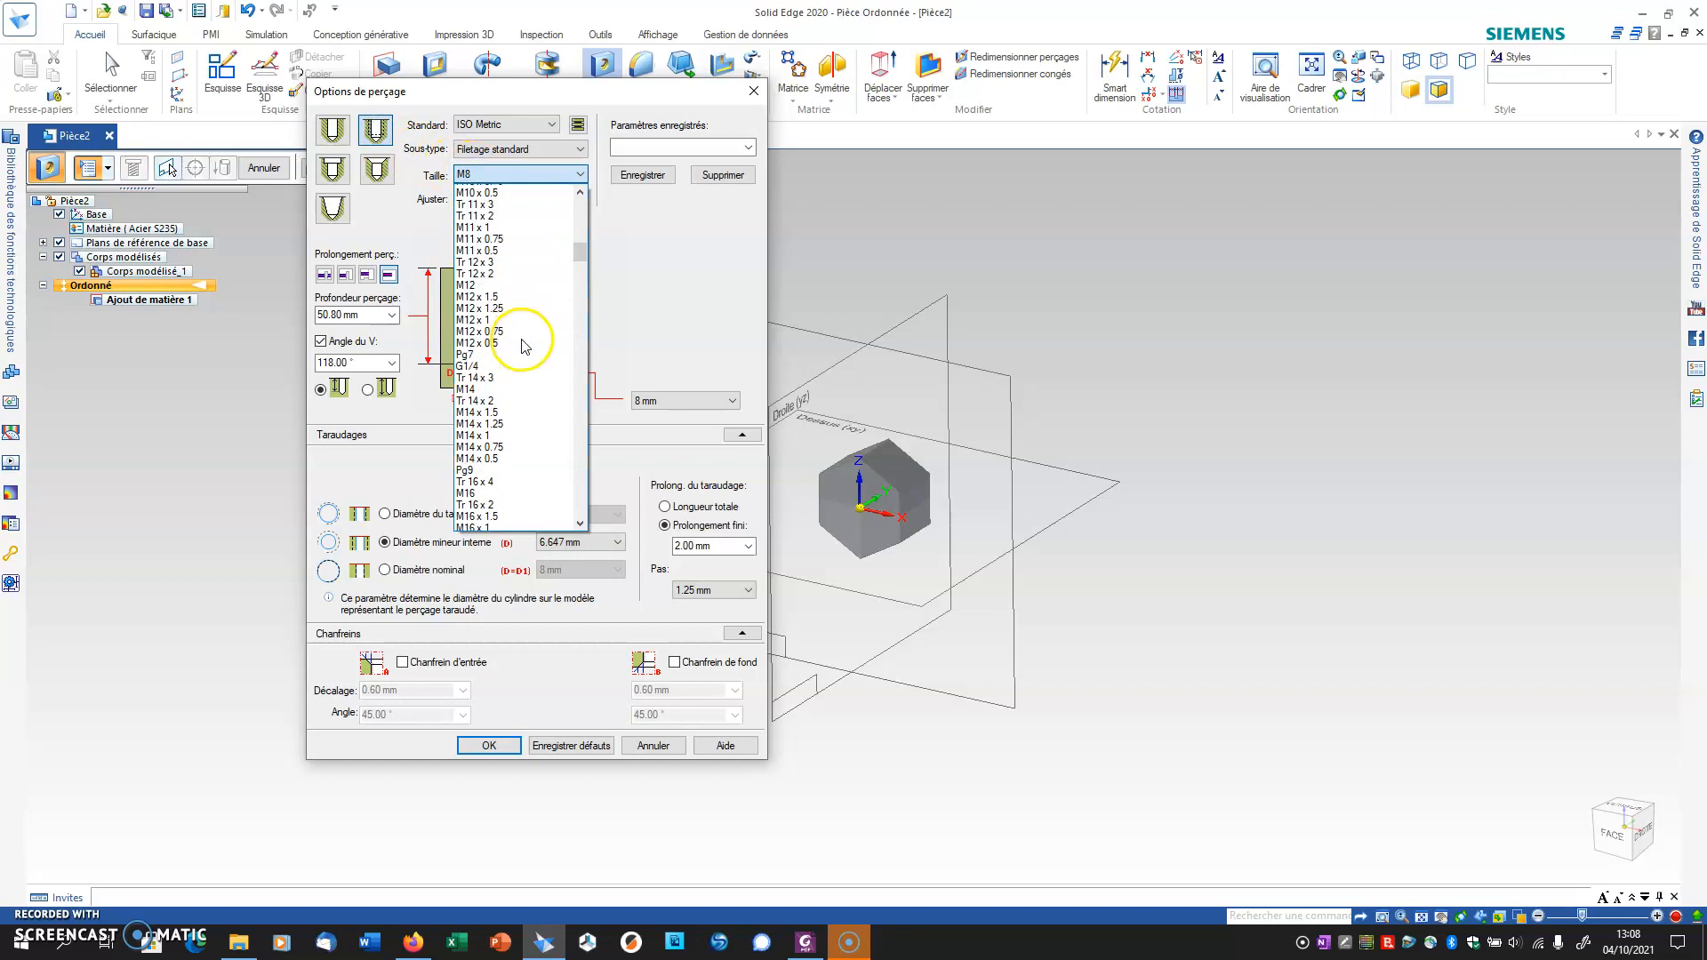
scroll(522, 347, down, 2)
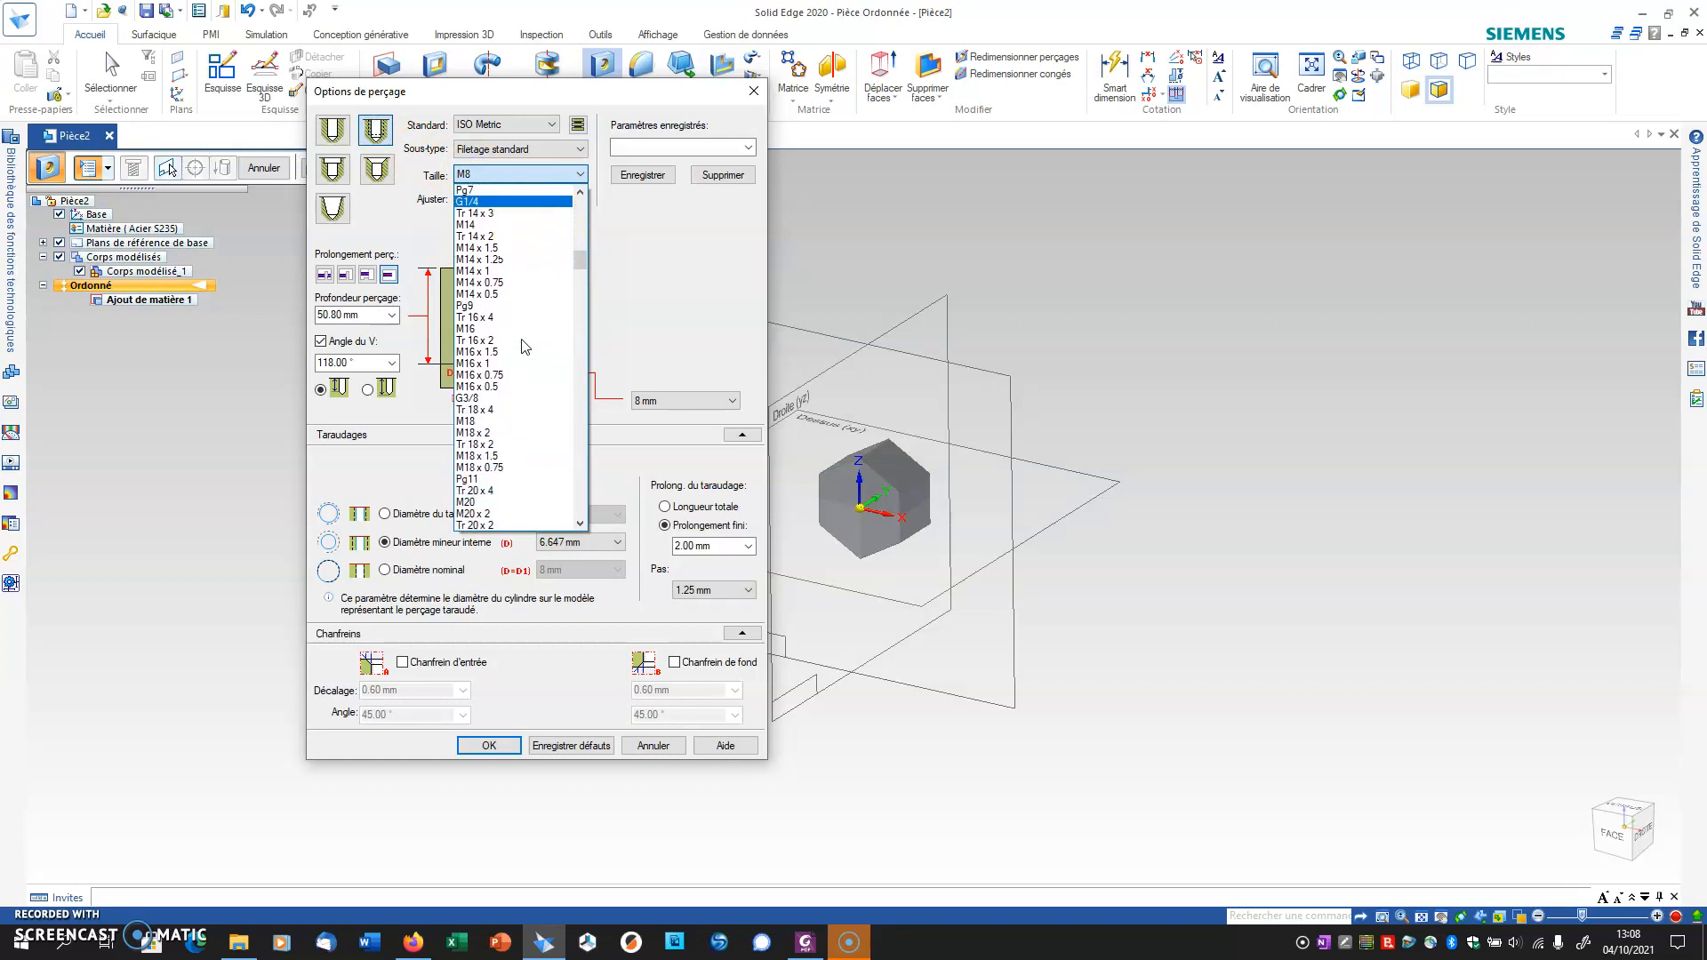
click(488, 468)
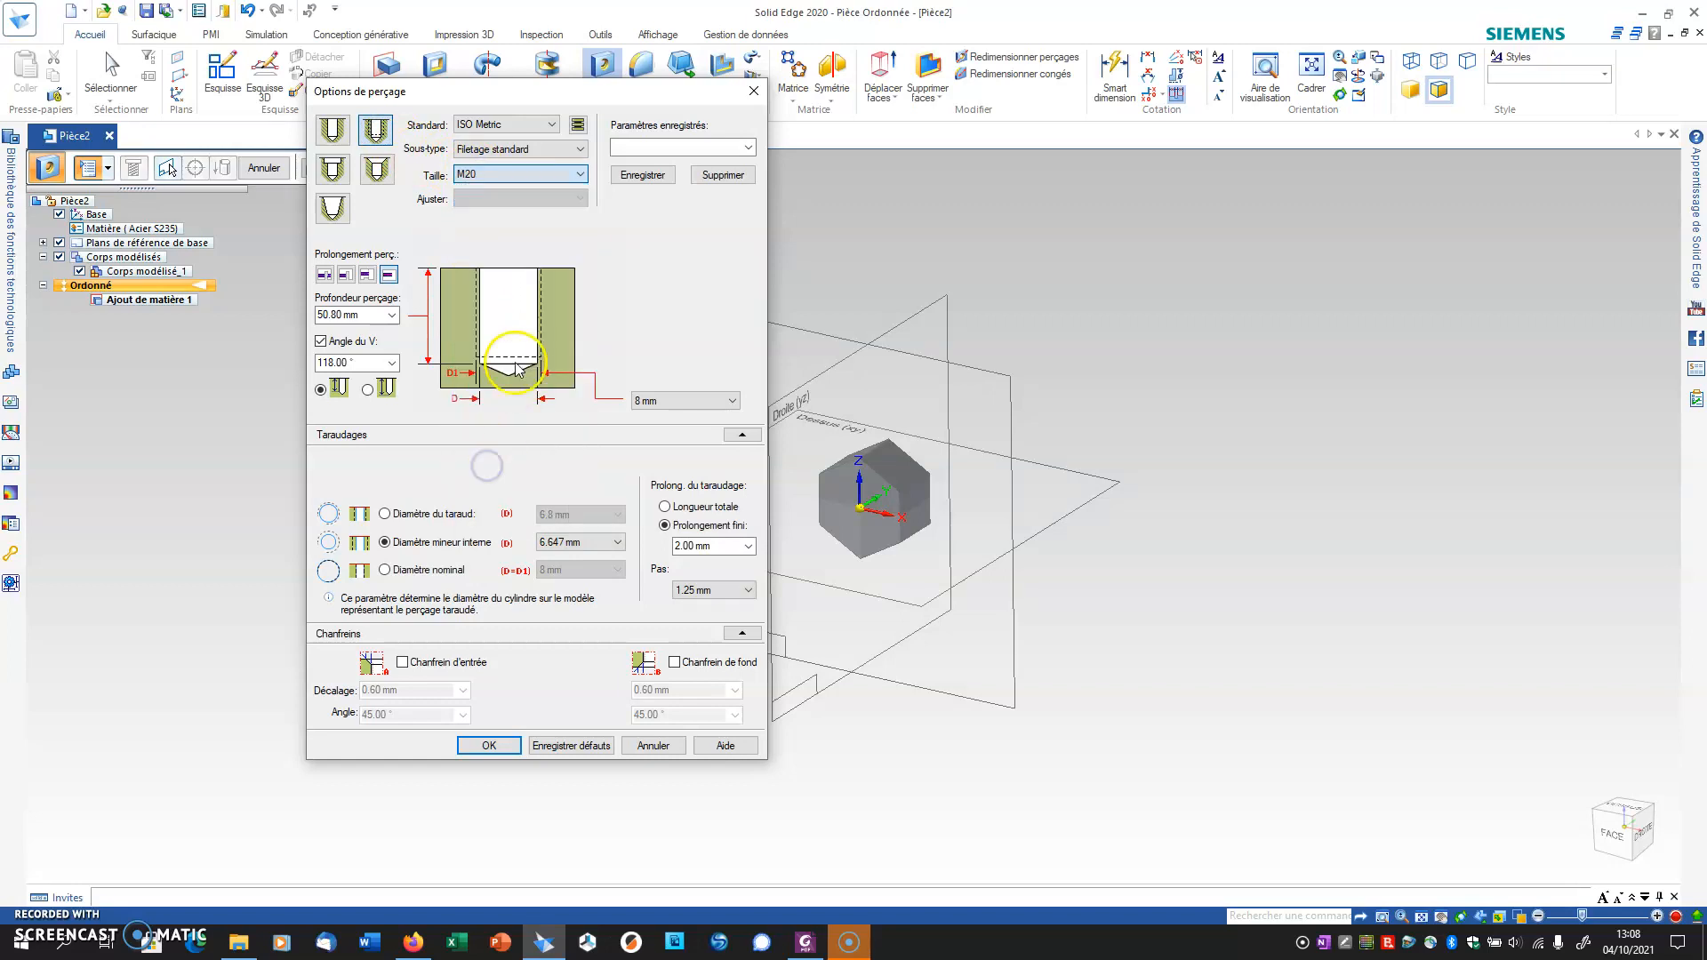
click(325, 276)
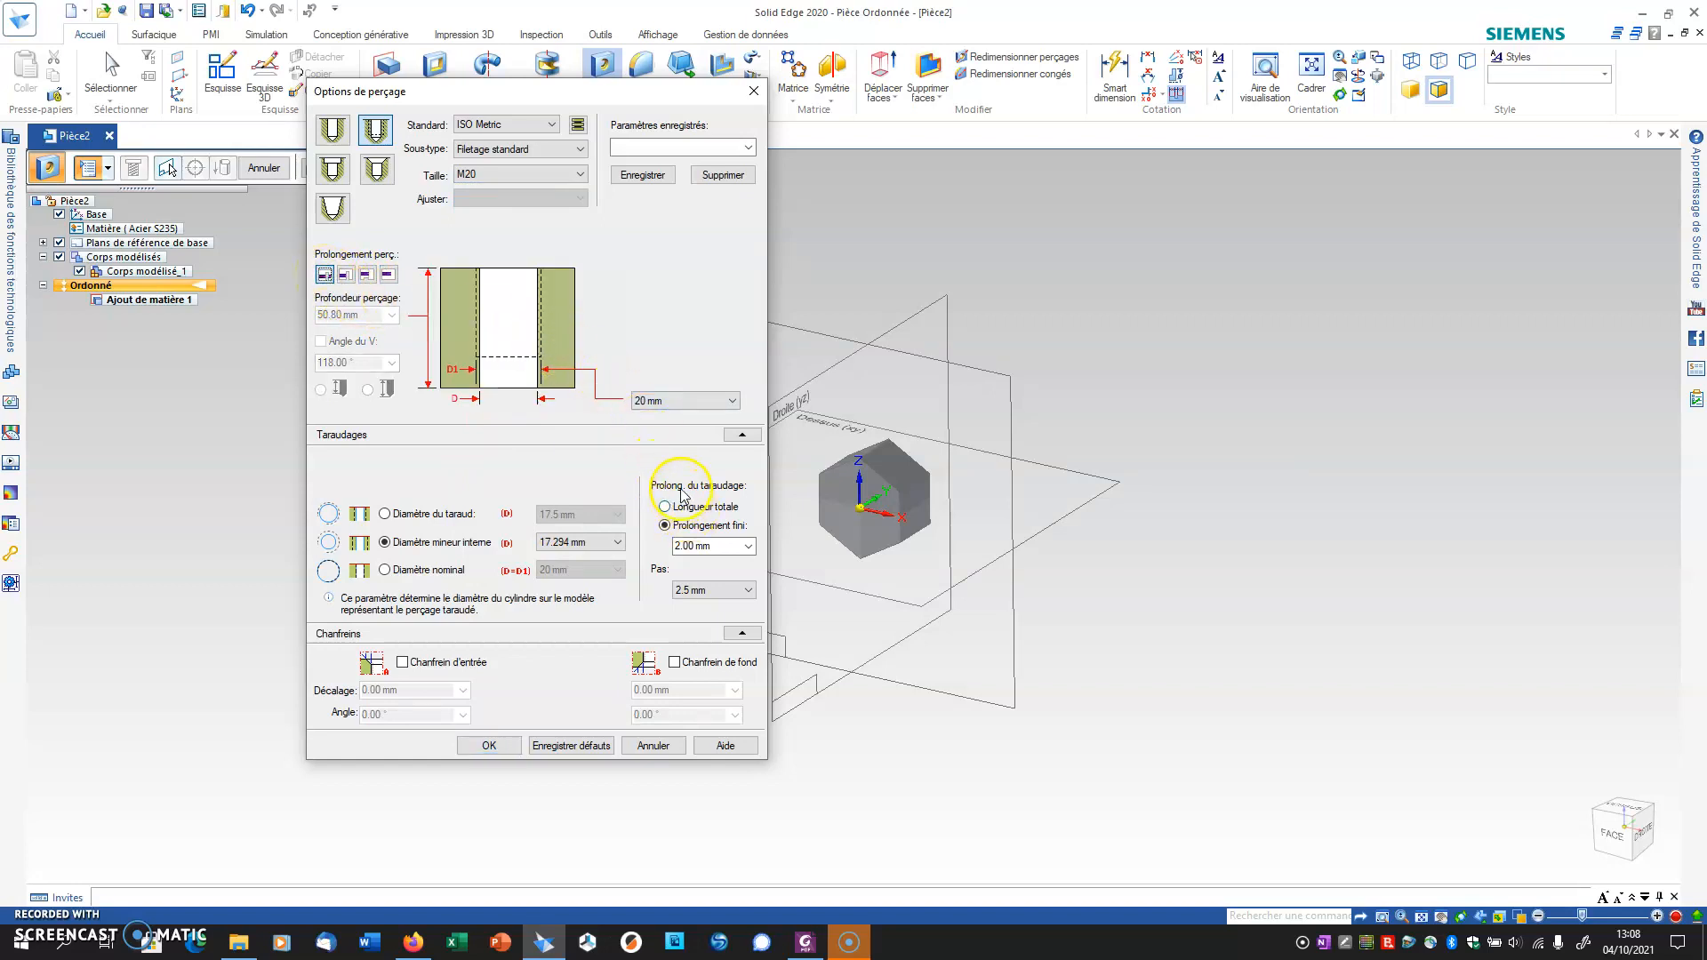
click(686, 546)
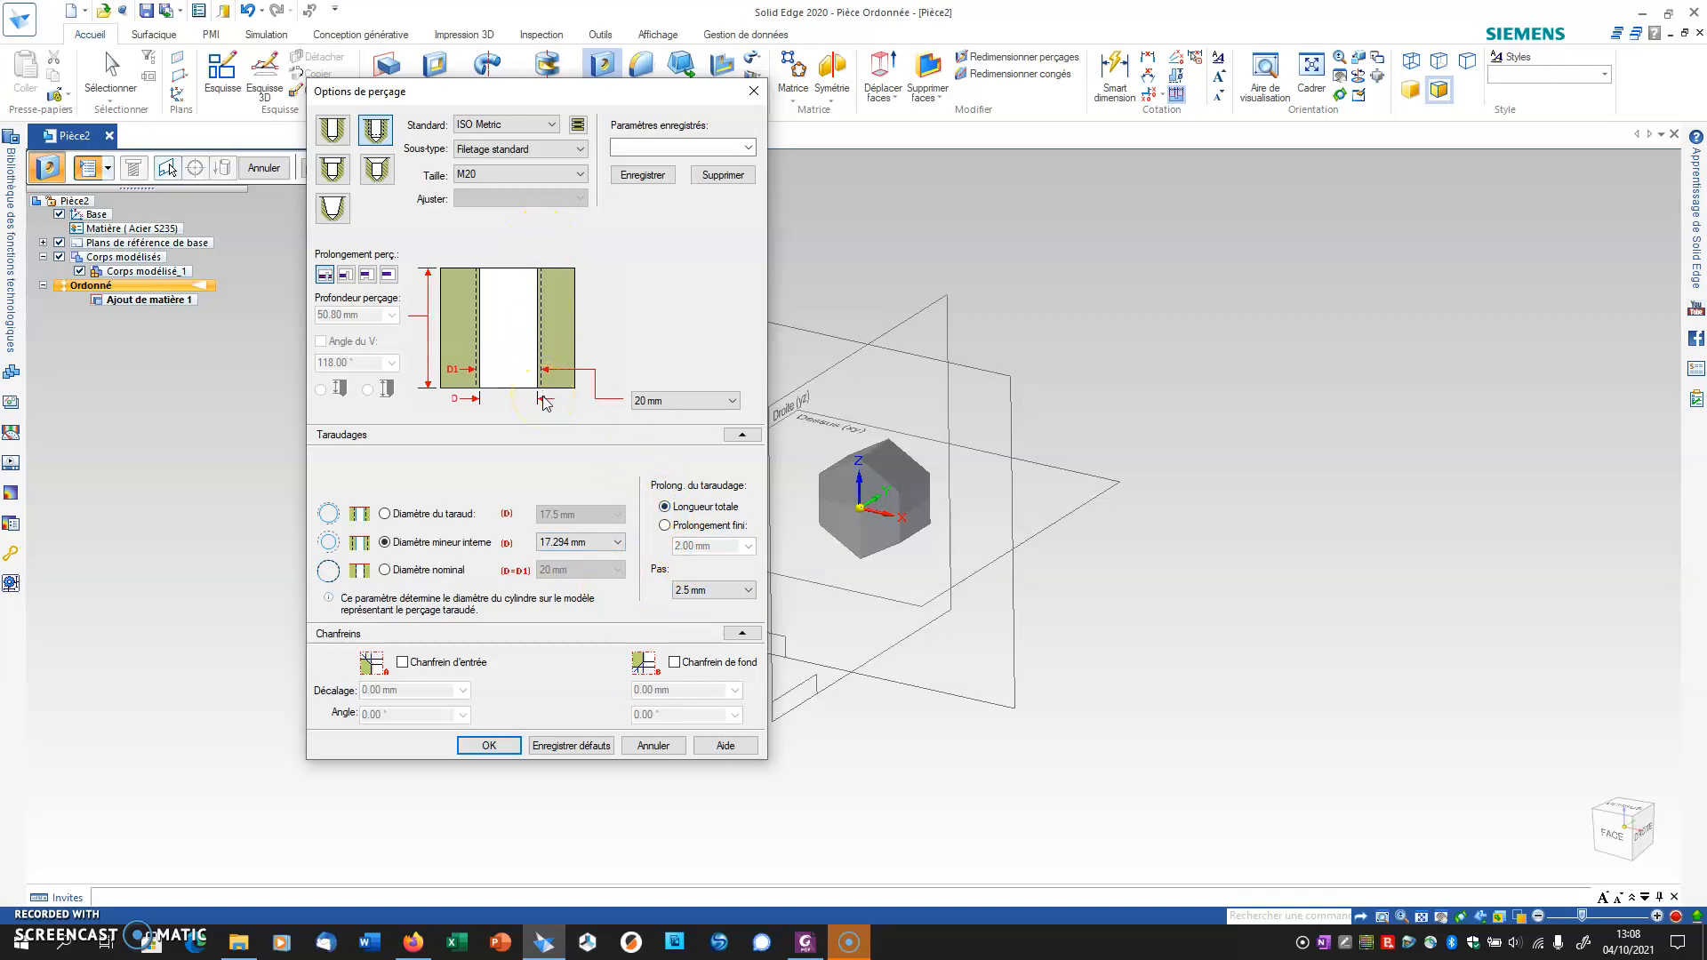
click(495, 736)
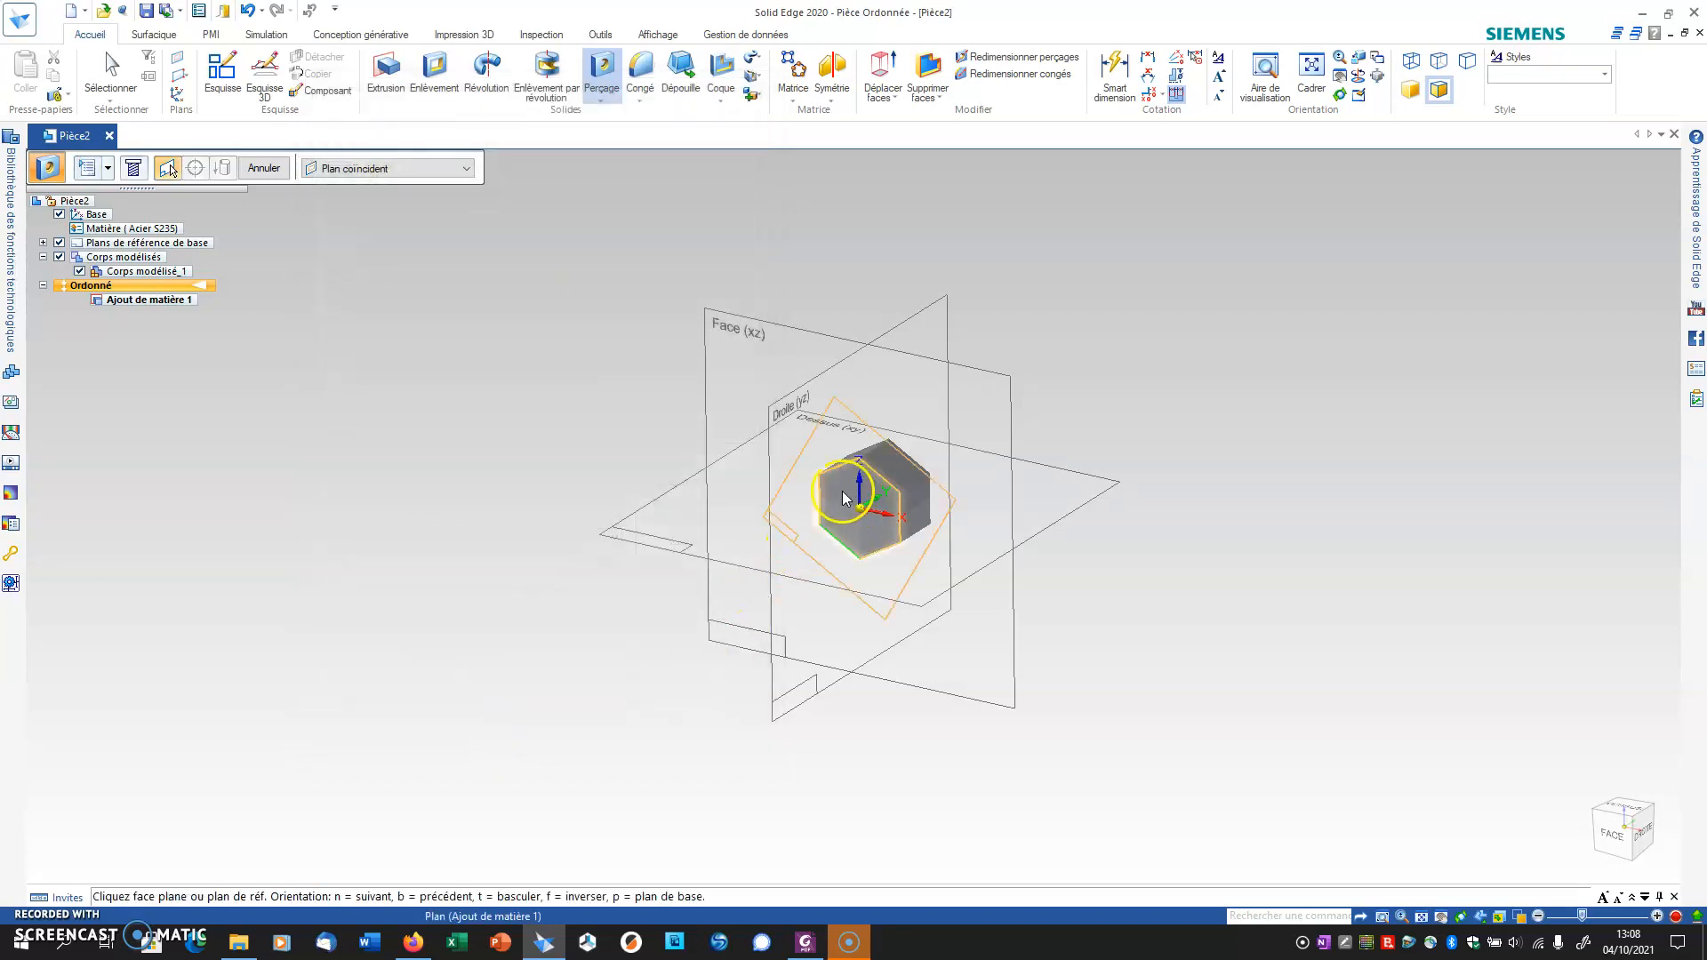
Step: Place the M20 threaded through hole at the centre of the hexagon's front face and finish the hole feature
click(841, 490)
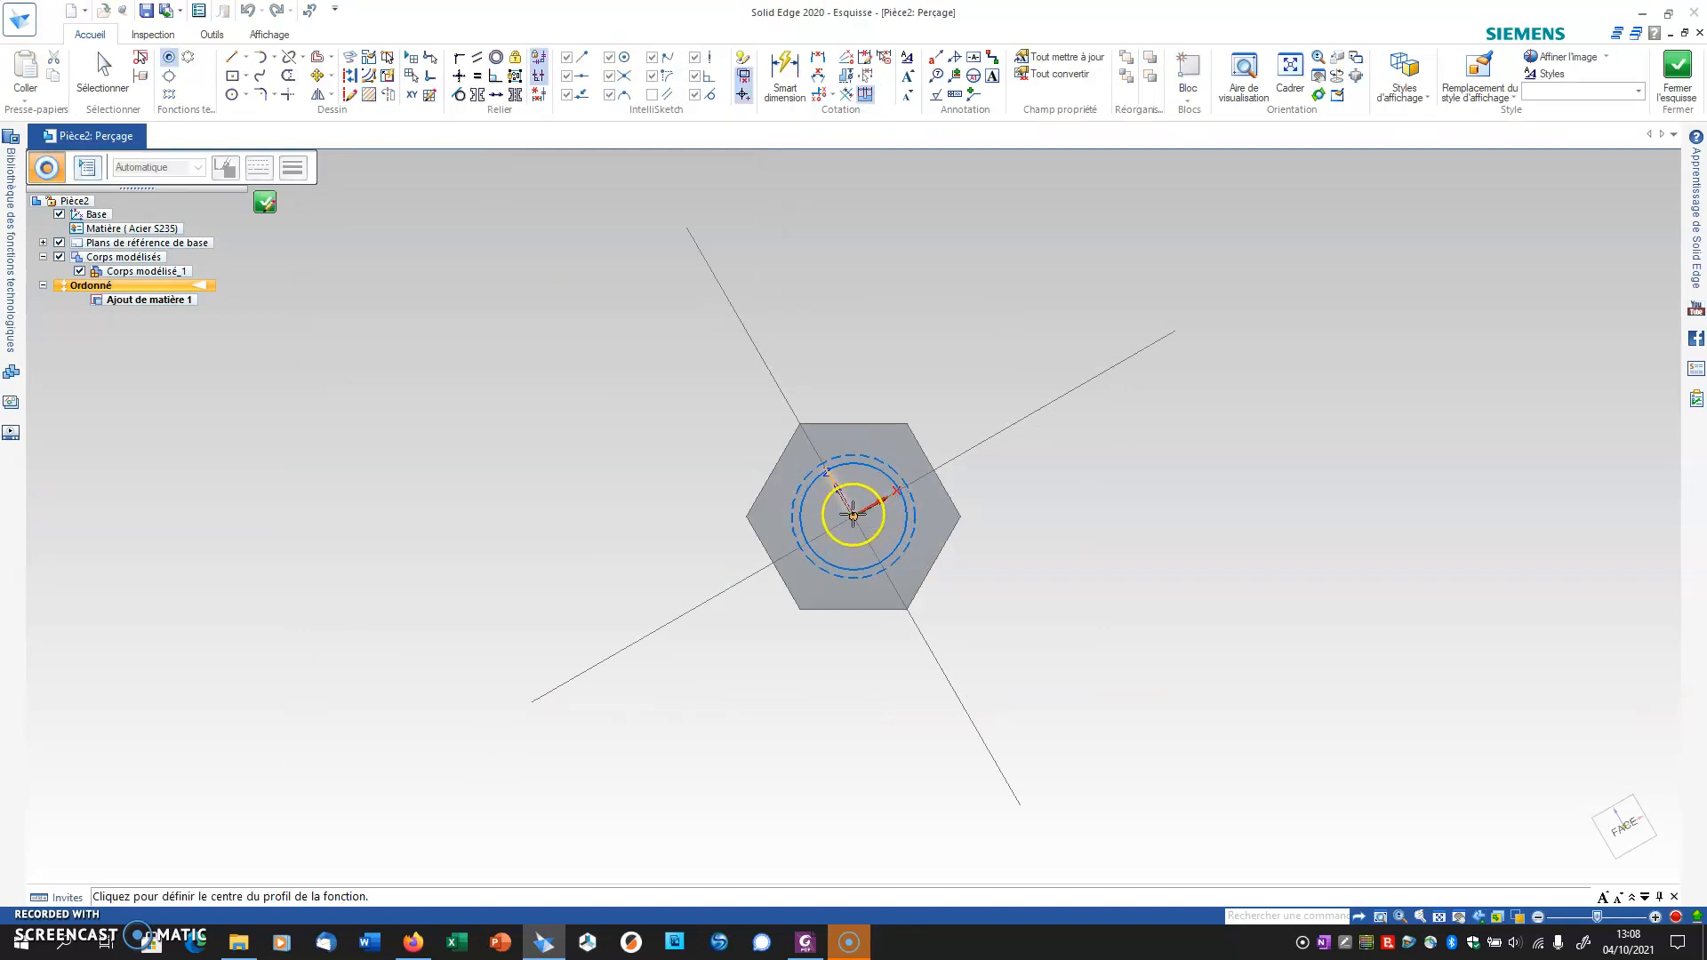
click(853, 516)
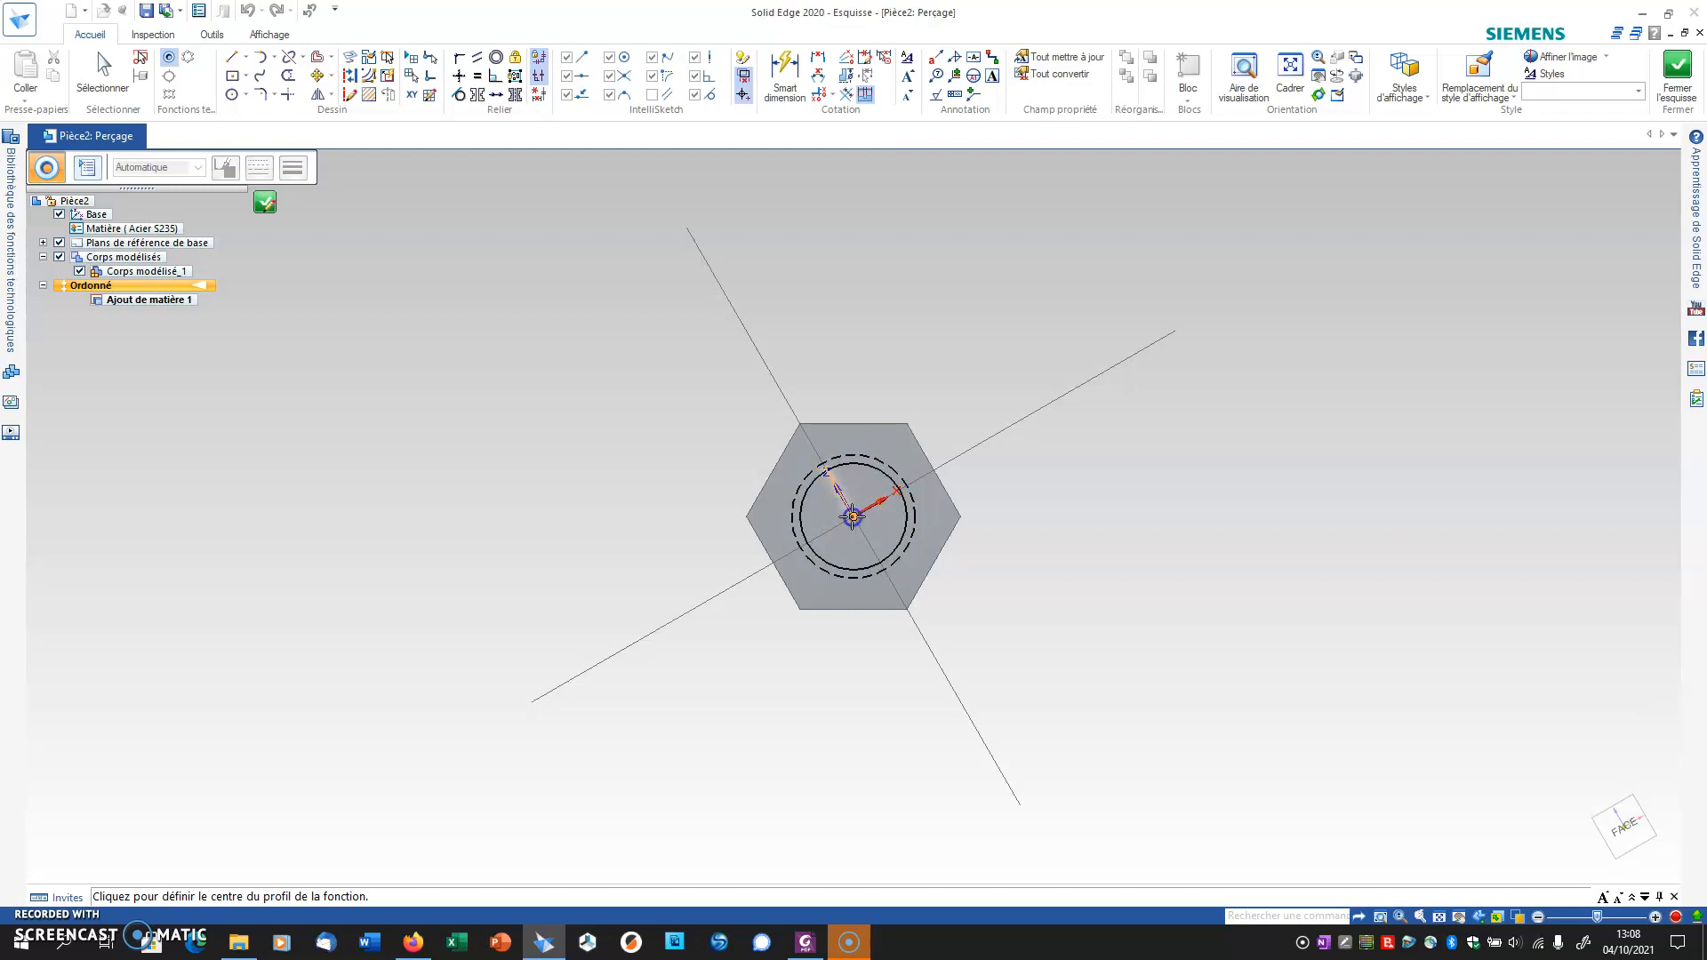
click(1678, 70)
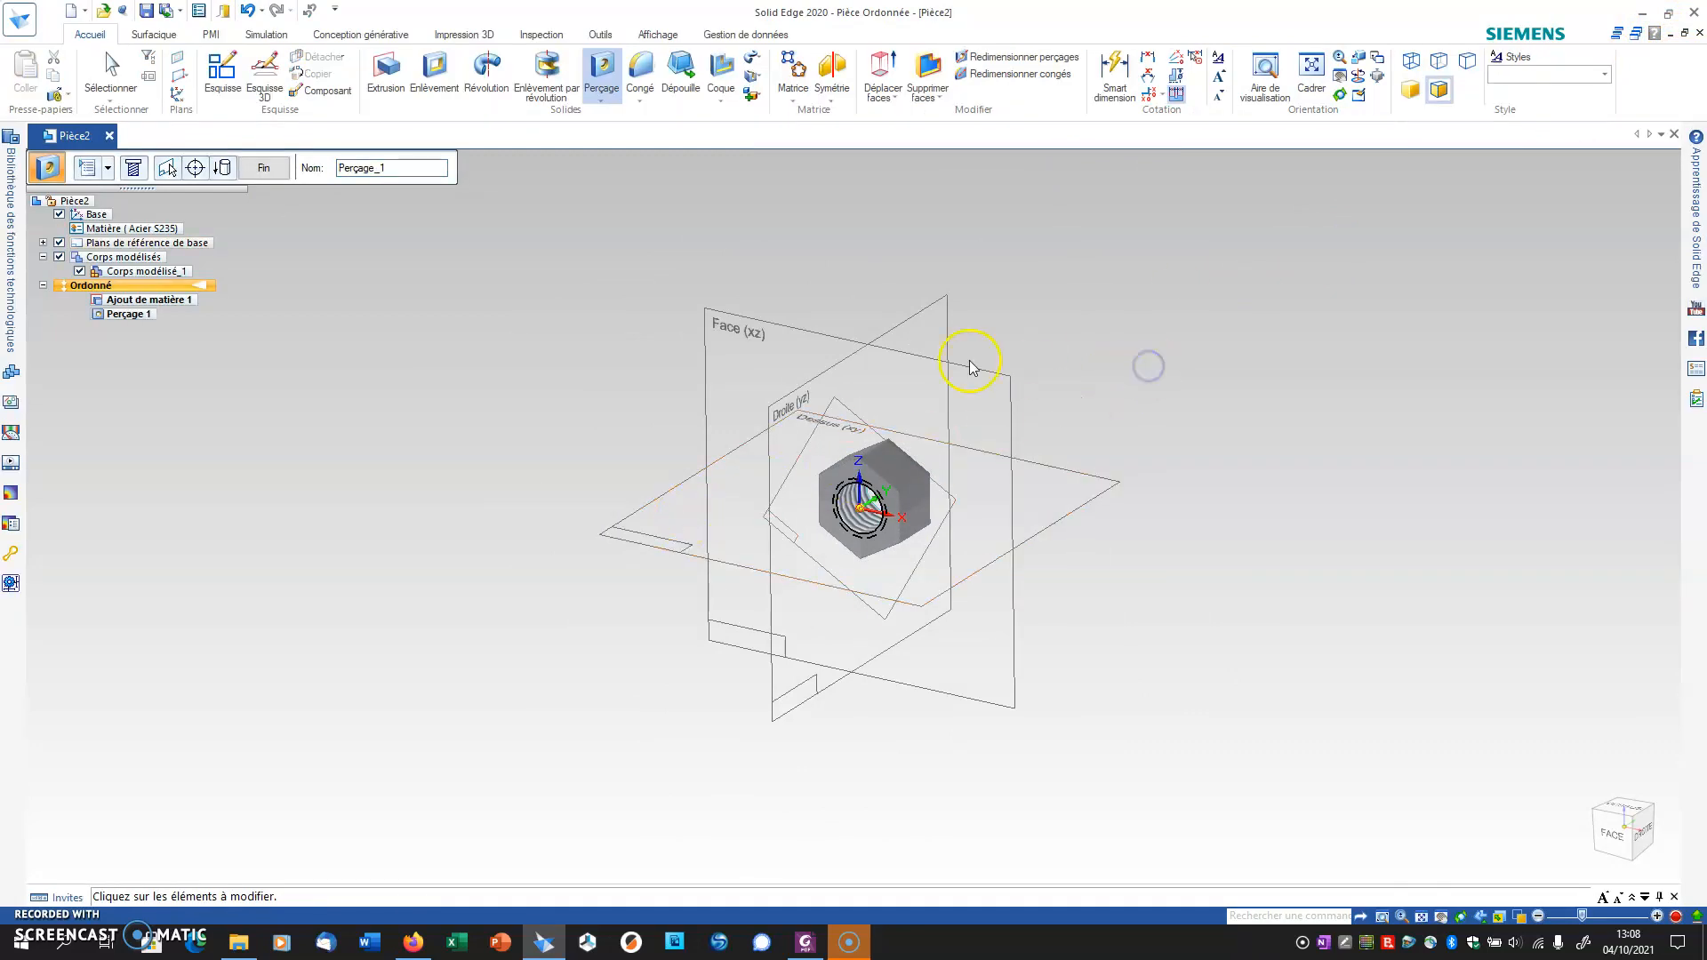
click(167, 168)
Step: Start a revolved cut and open its profile sketch on the right (yz) plane
middle_drag(1210, 383, 1095, 440)
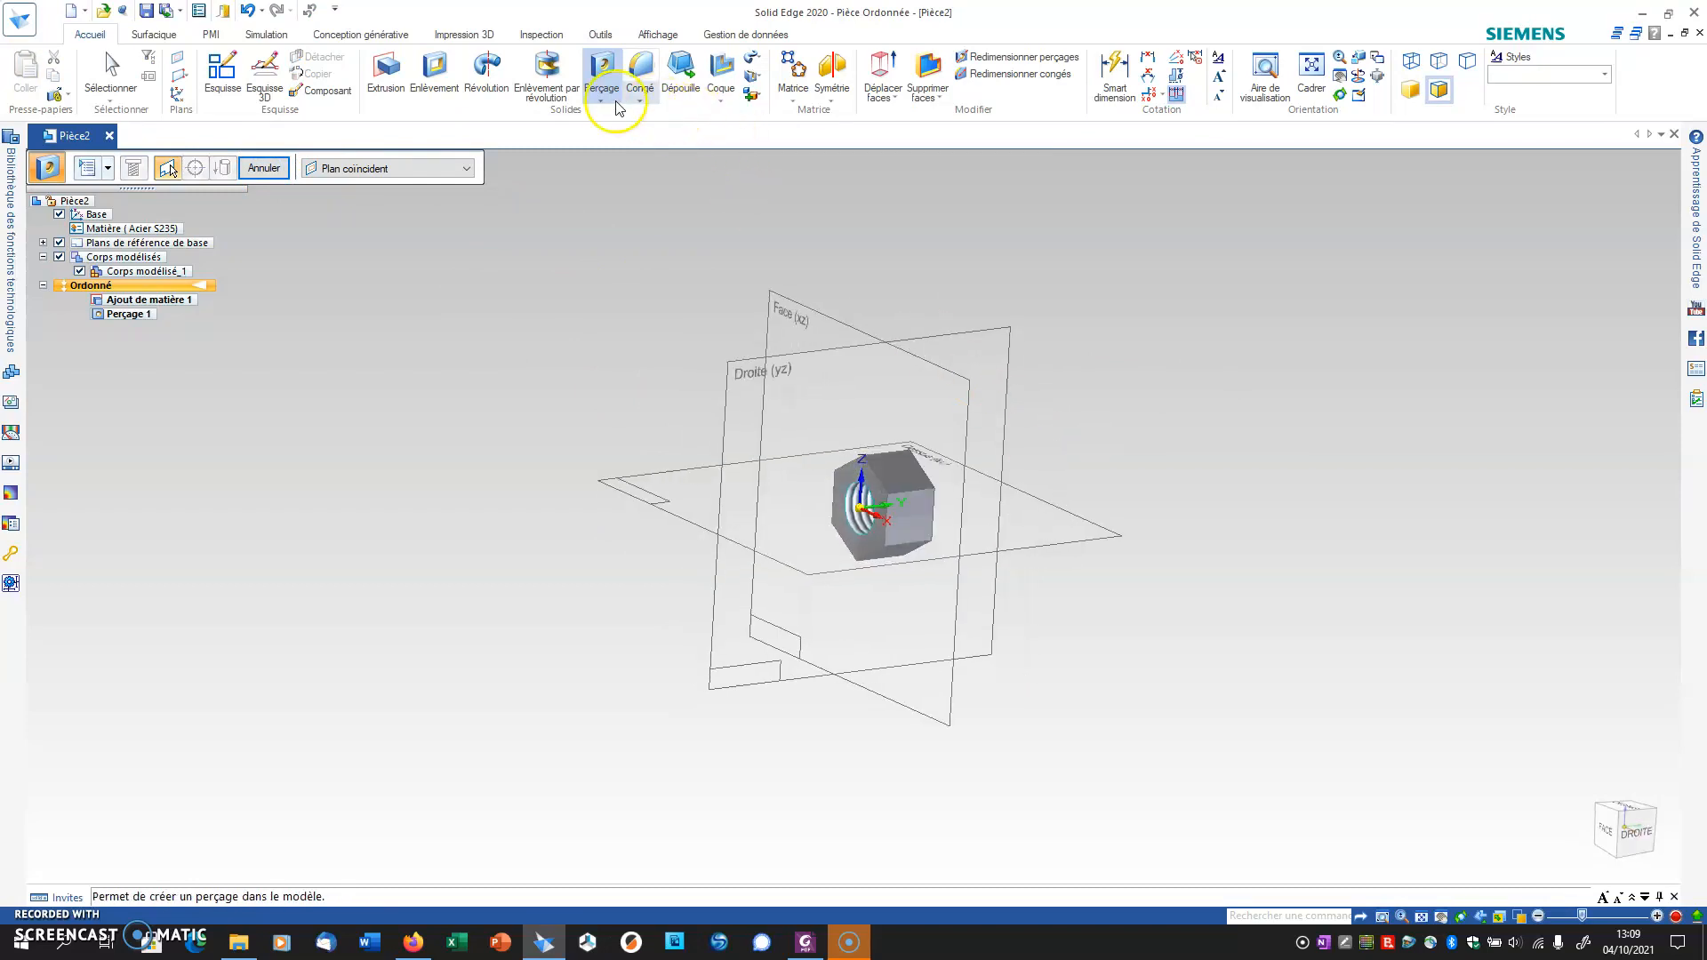
click(533, 89)
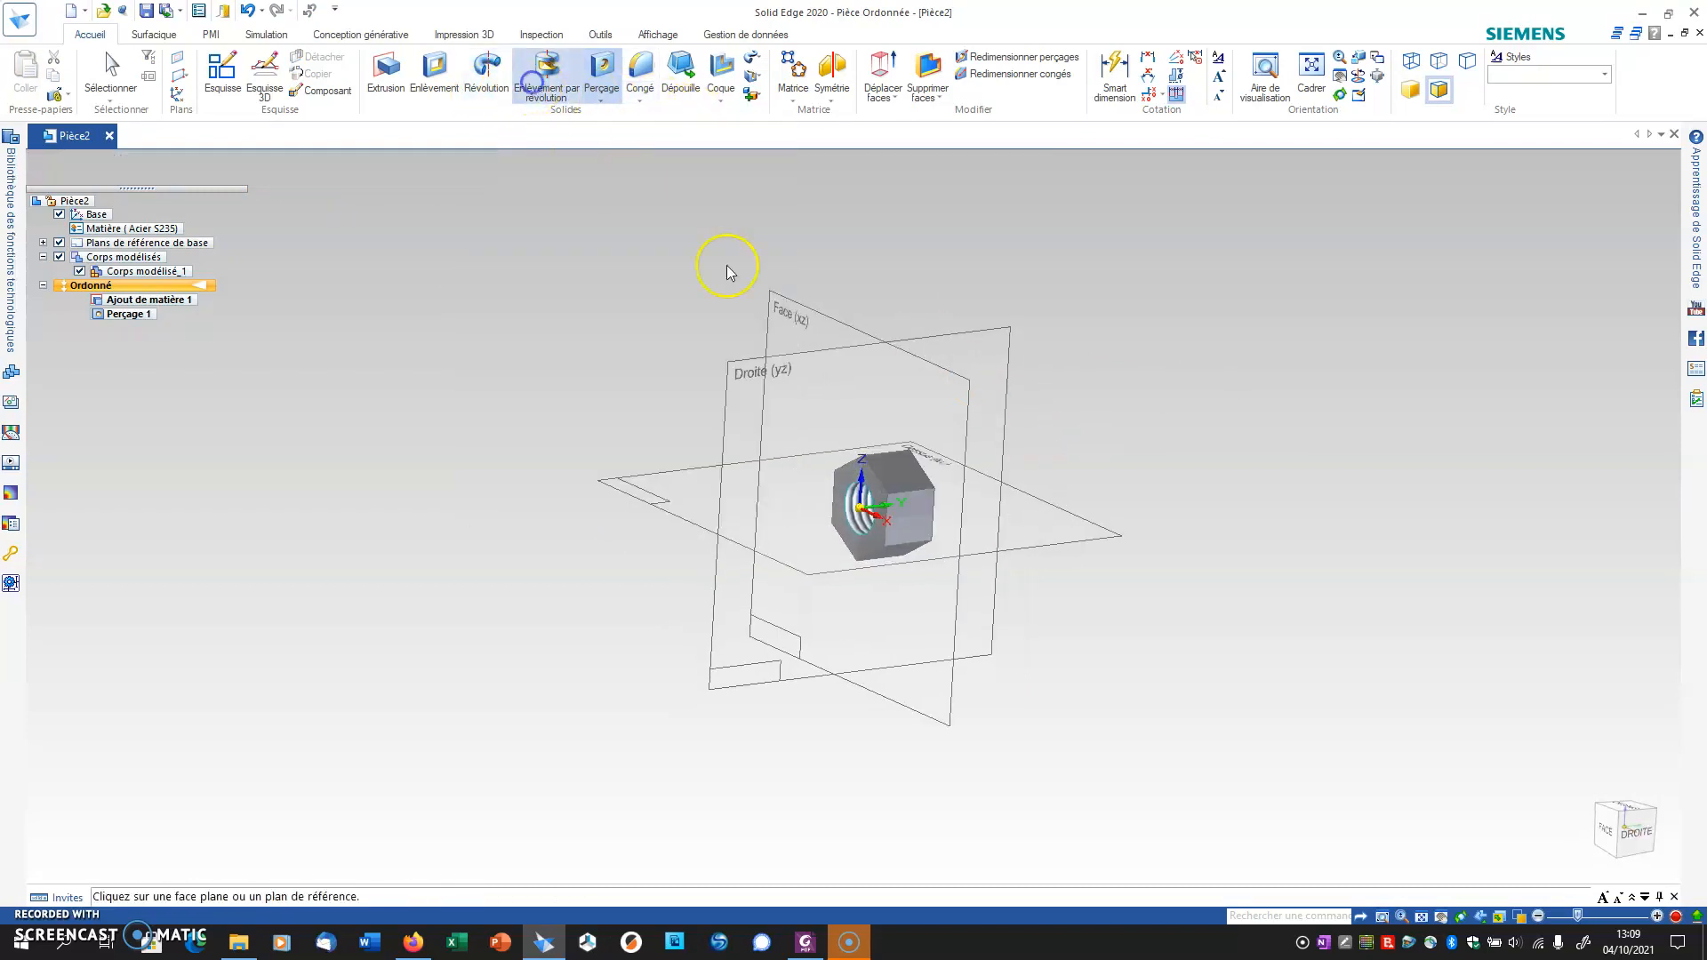
middle_drag(1217, 367, 1154, 374)
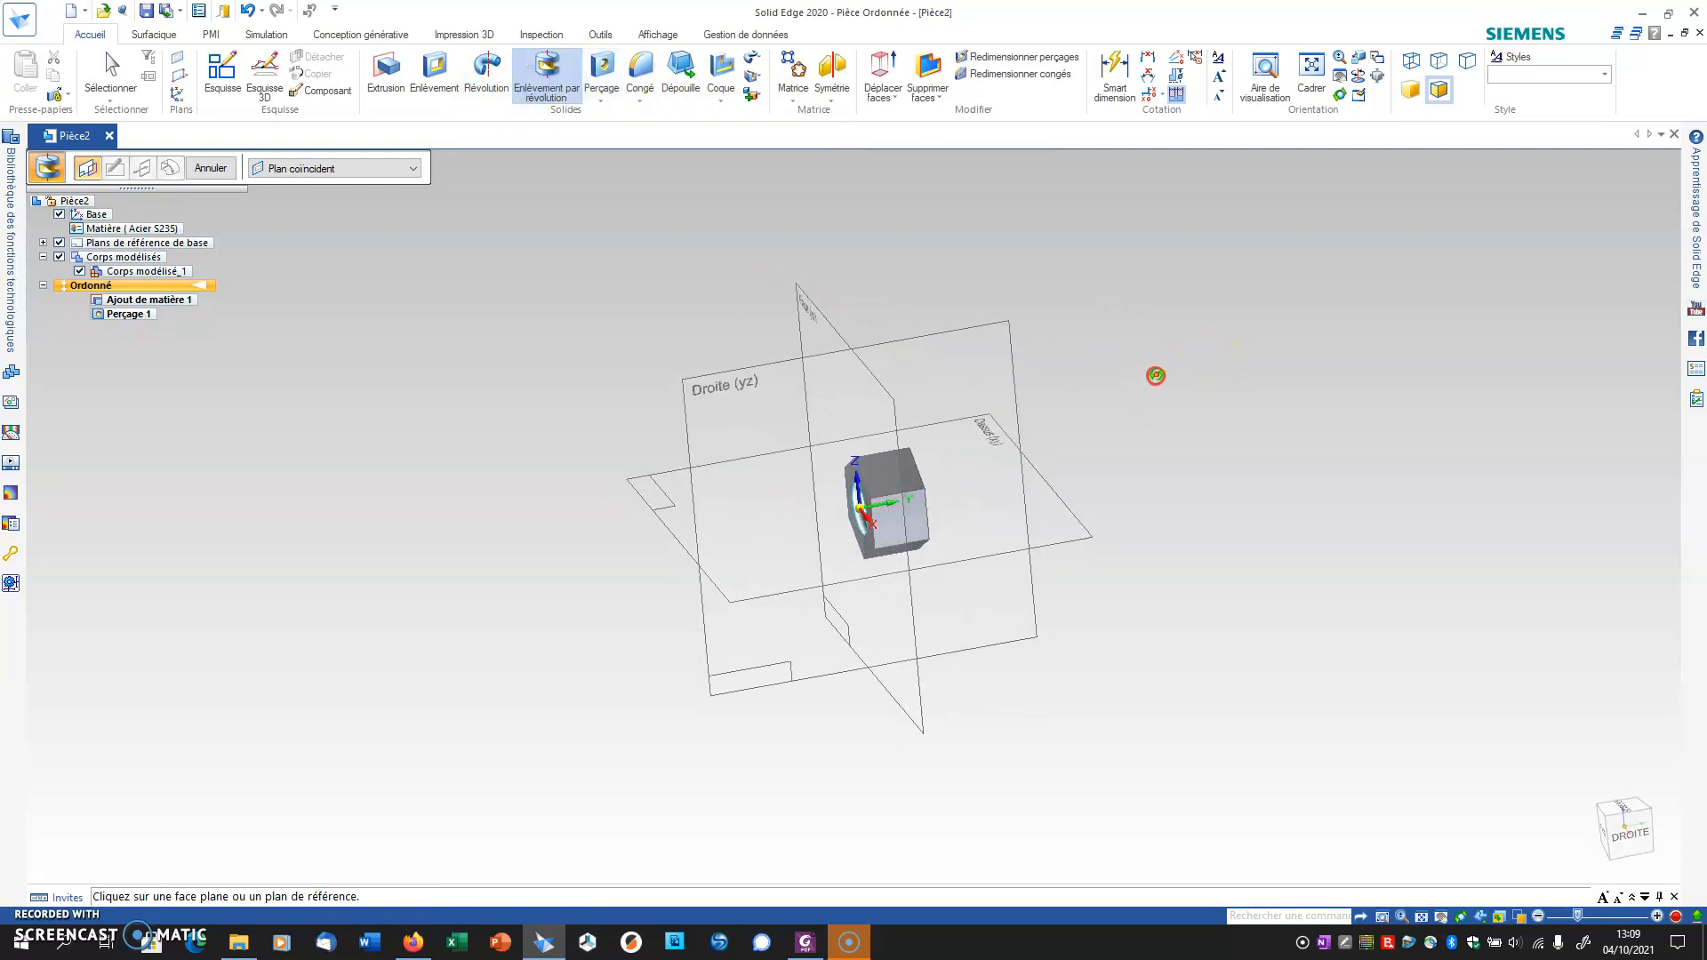
click(851, 424)
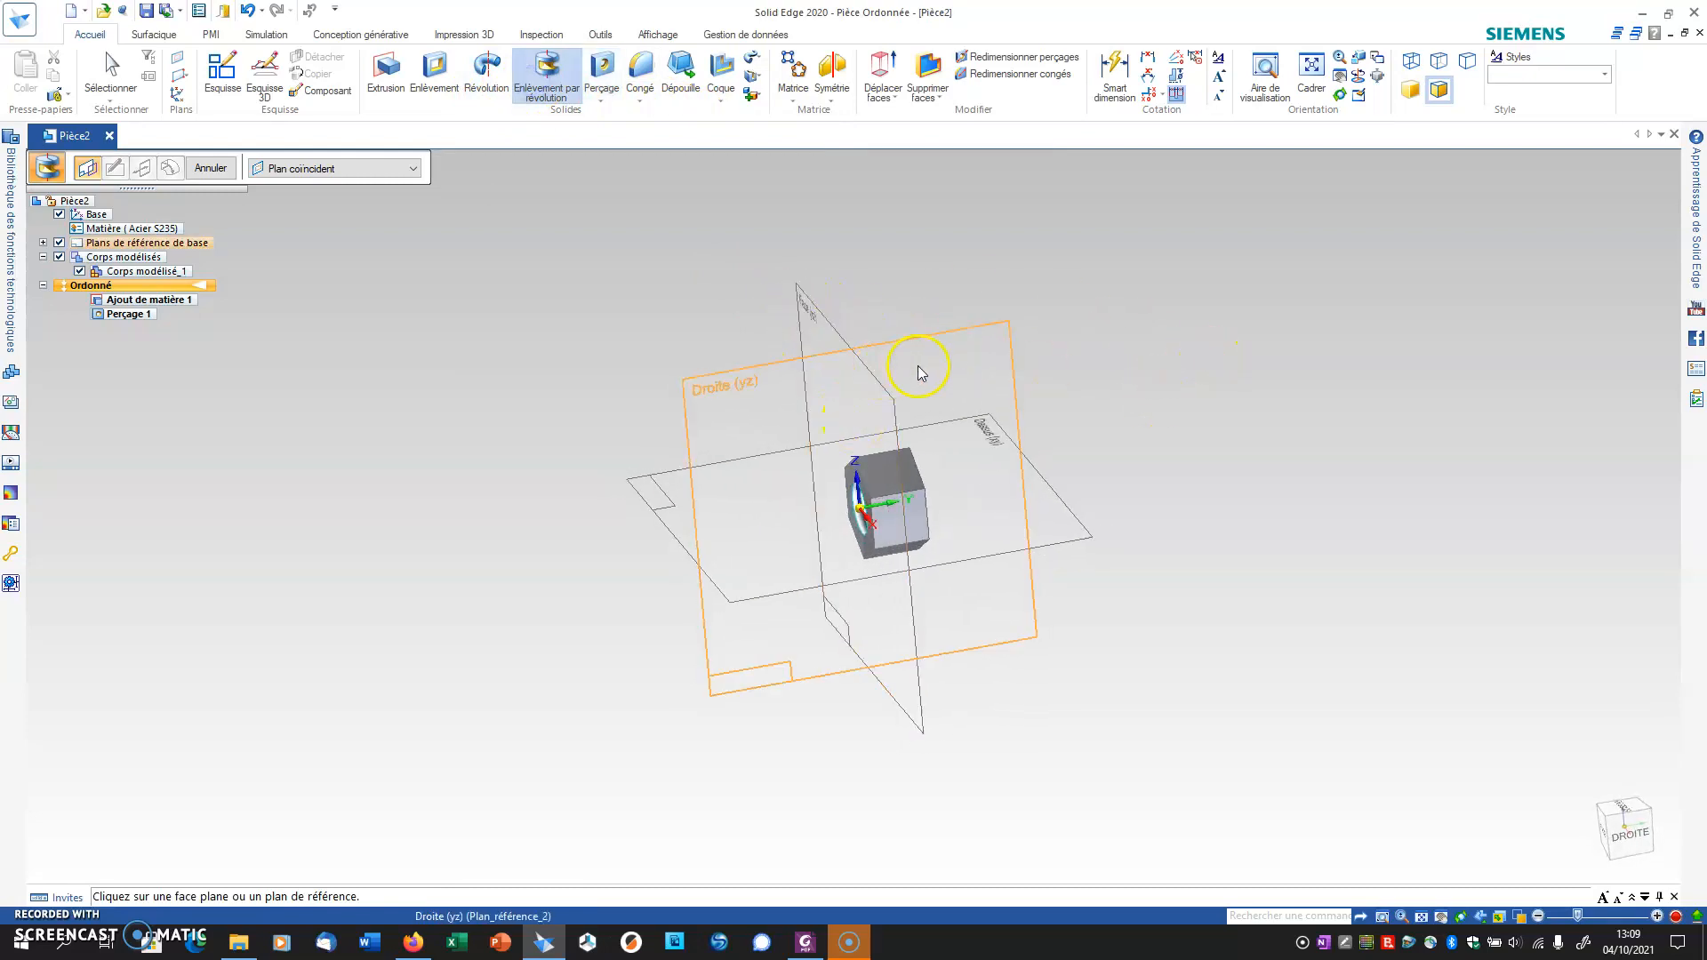
click(855, 416)
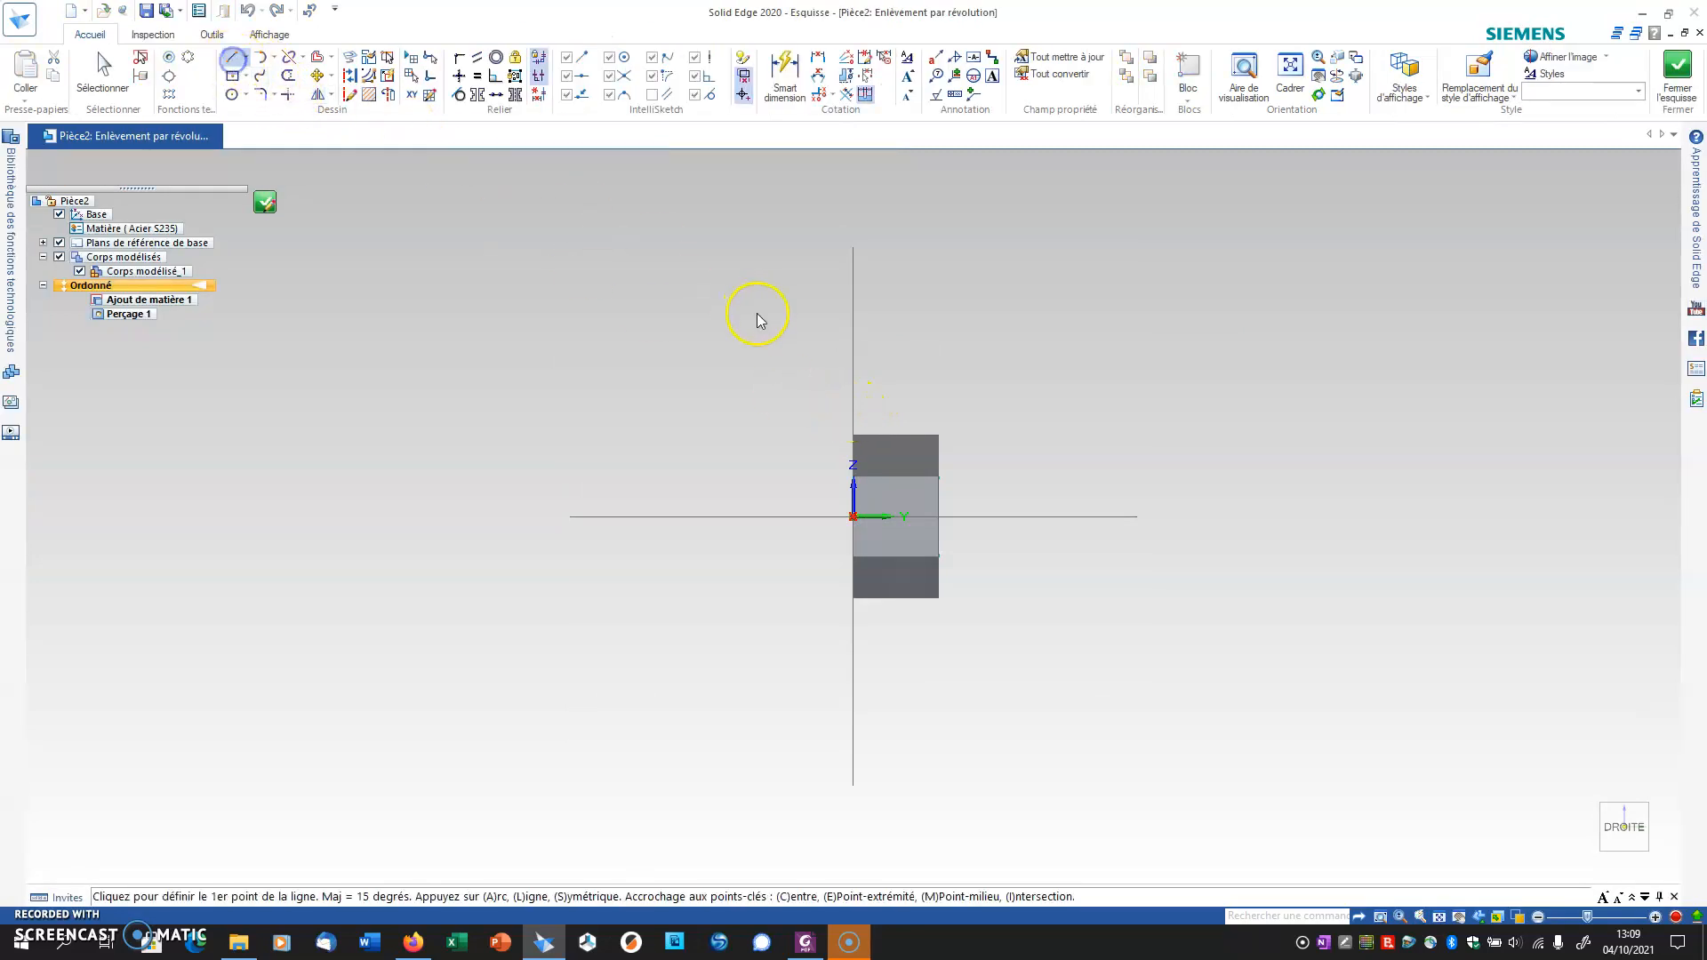
Step: Sketch a closed right triangle above the nut, its vertical side in line with the front face and its lowest corner about 26 mm above the nut axis
click(855, 393)
click(918, 345)
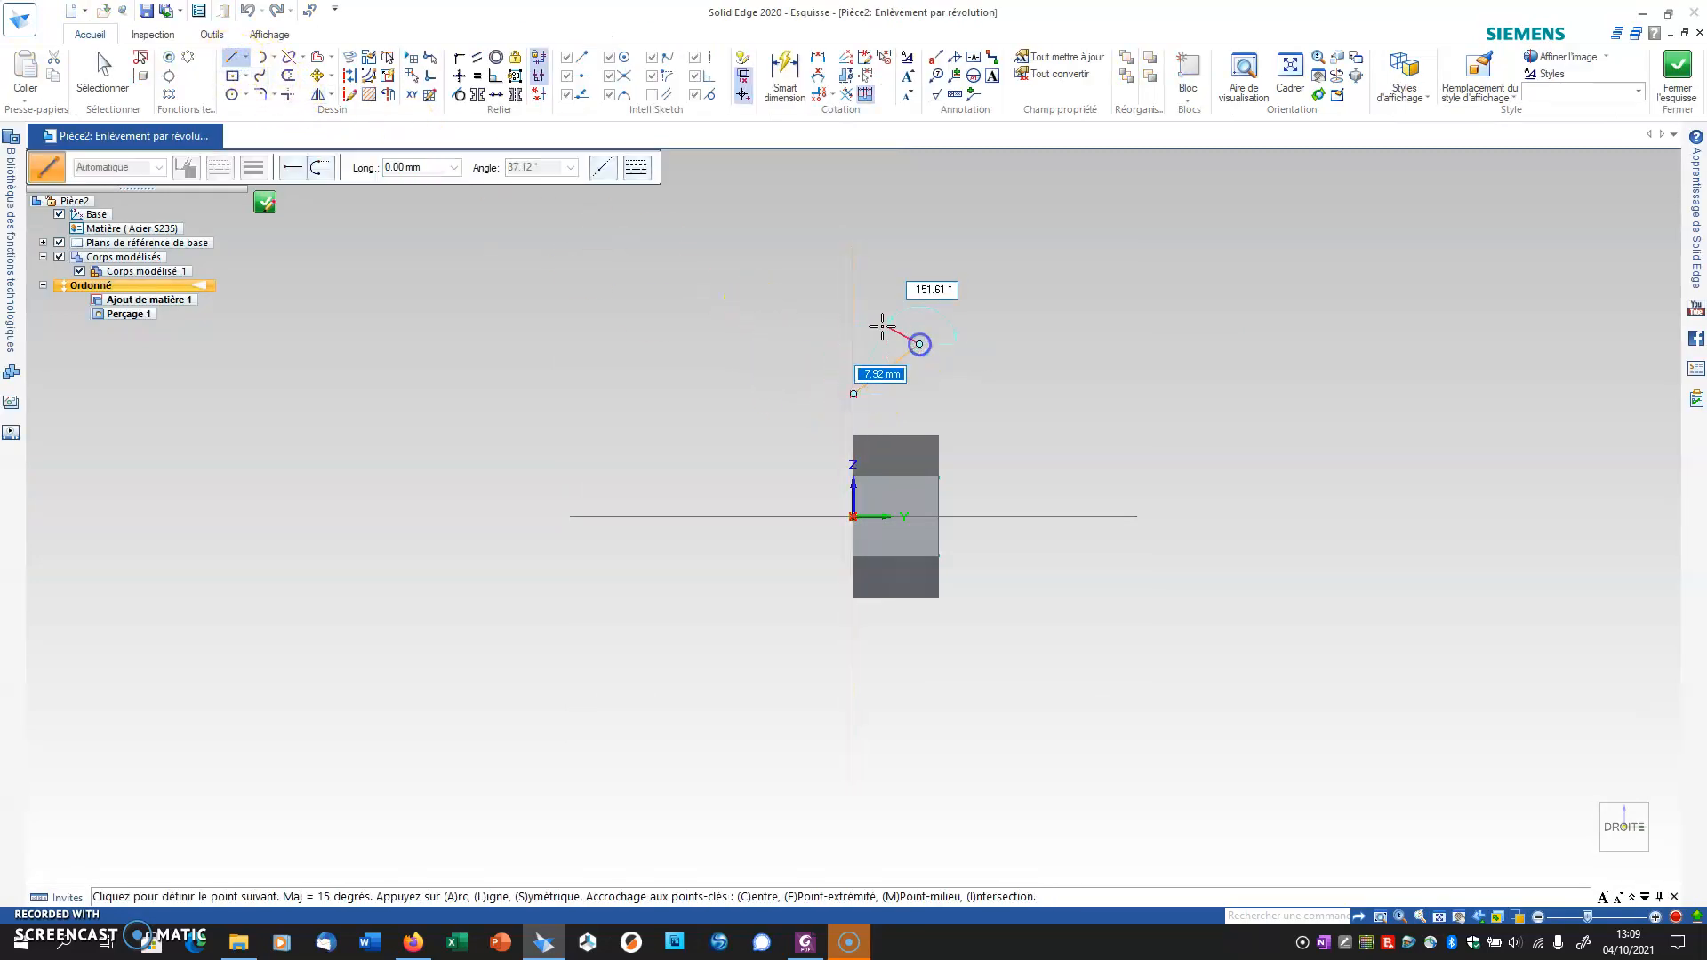
click(854, 344)
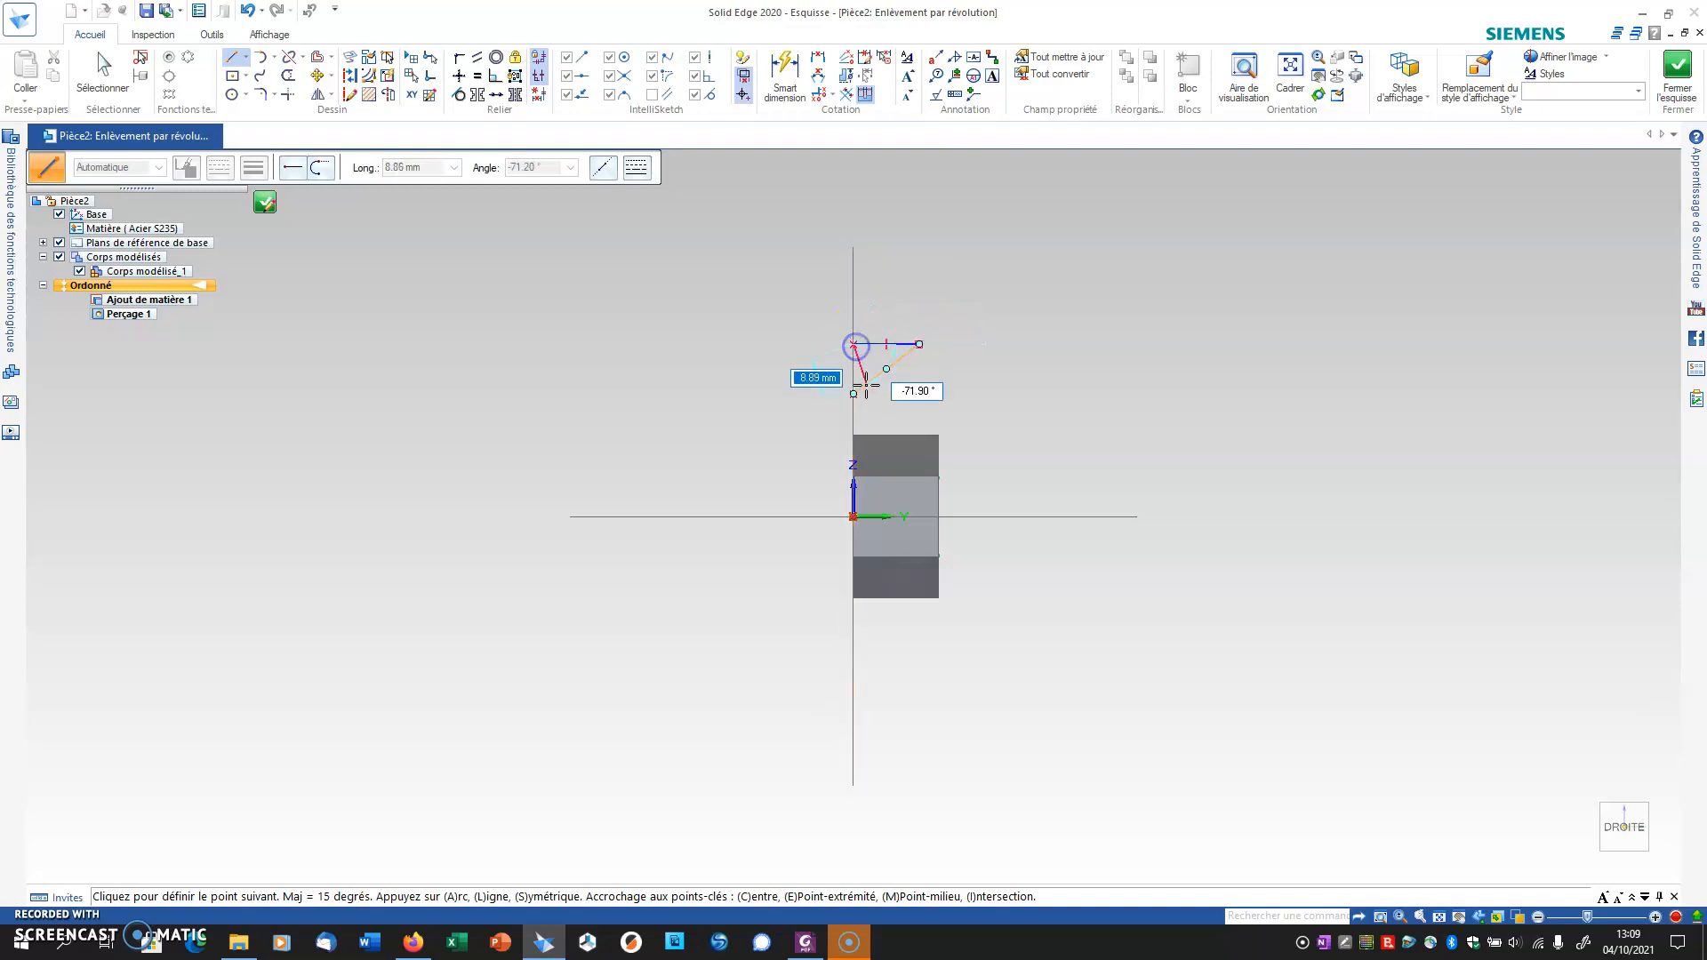
click(854, 393)
right_click(856, 392)
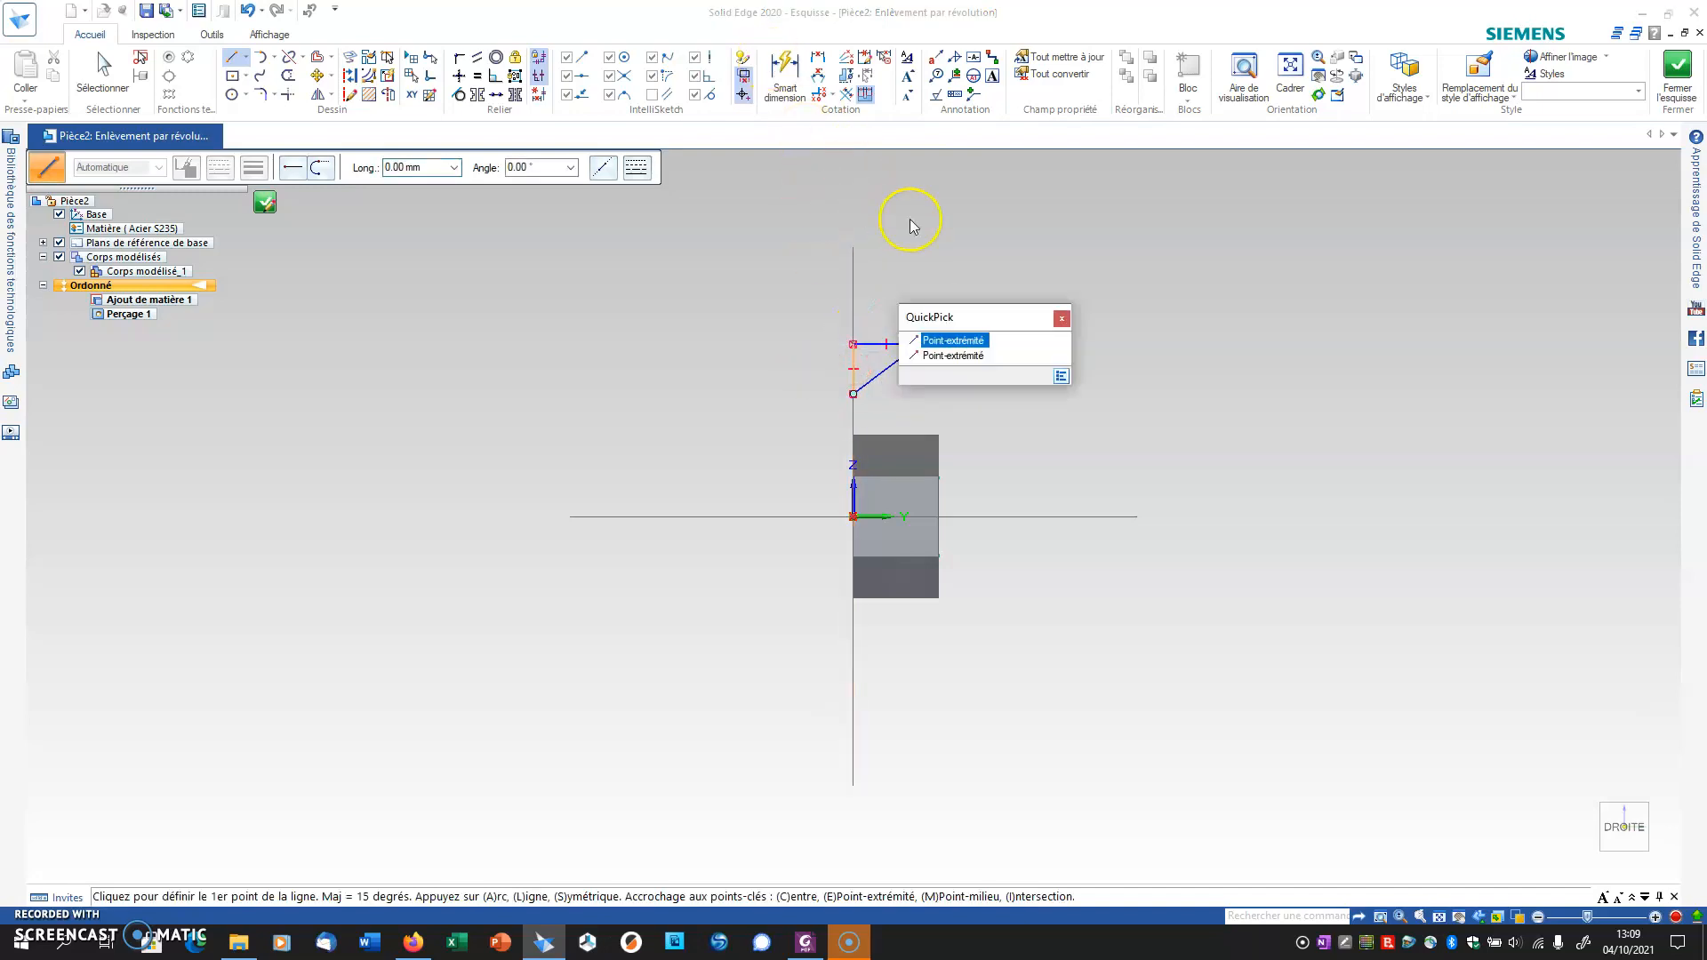
Step: Dimension the angle between the triangle's slanted and vertical sides at 20°
click(817, 80)
scroll(894, 360, up, 5)
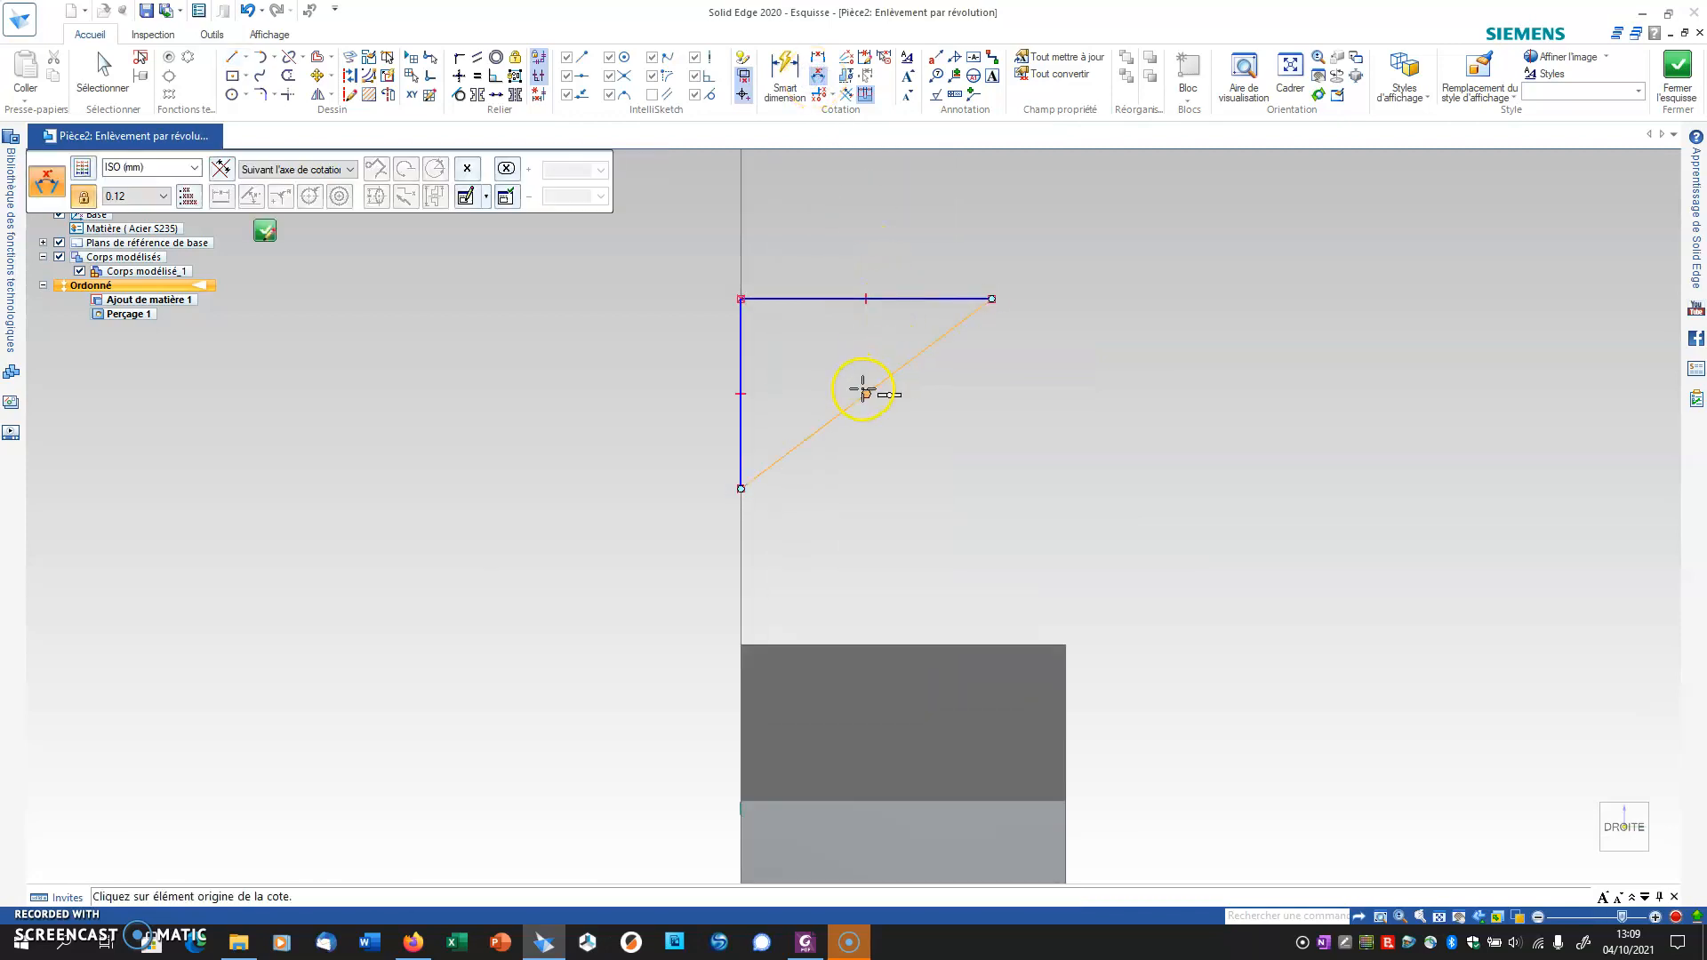
click(929, 347)
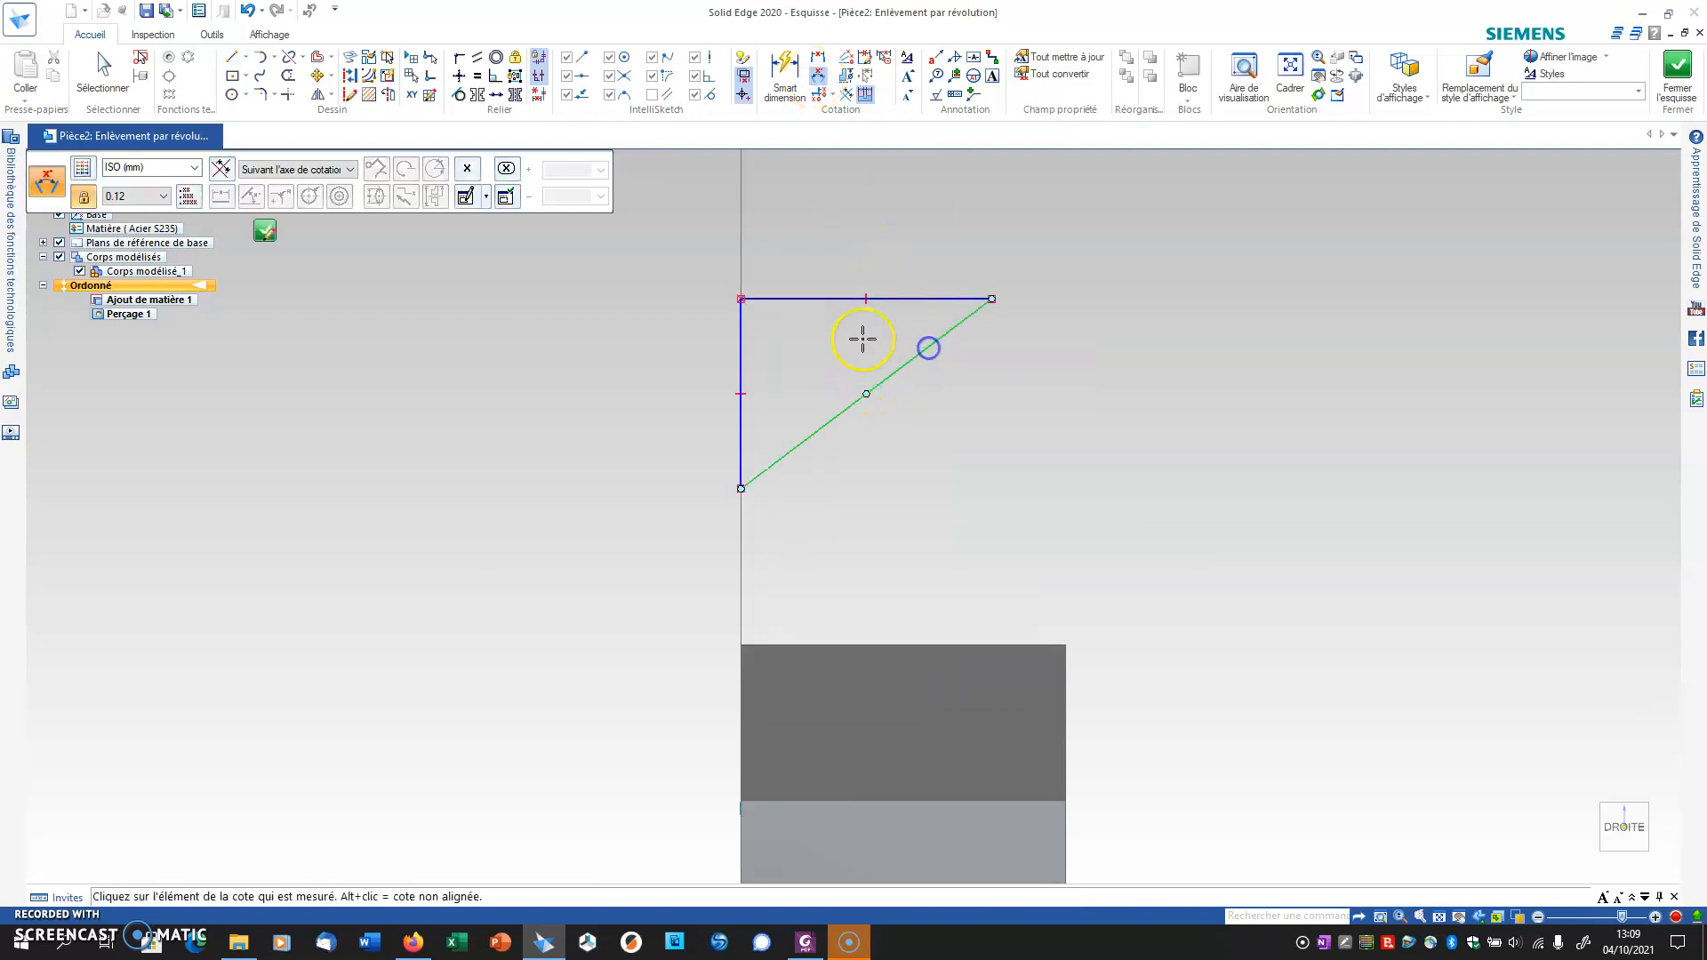
click(740, 320)
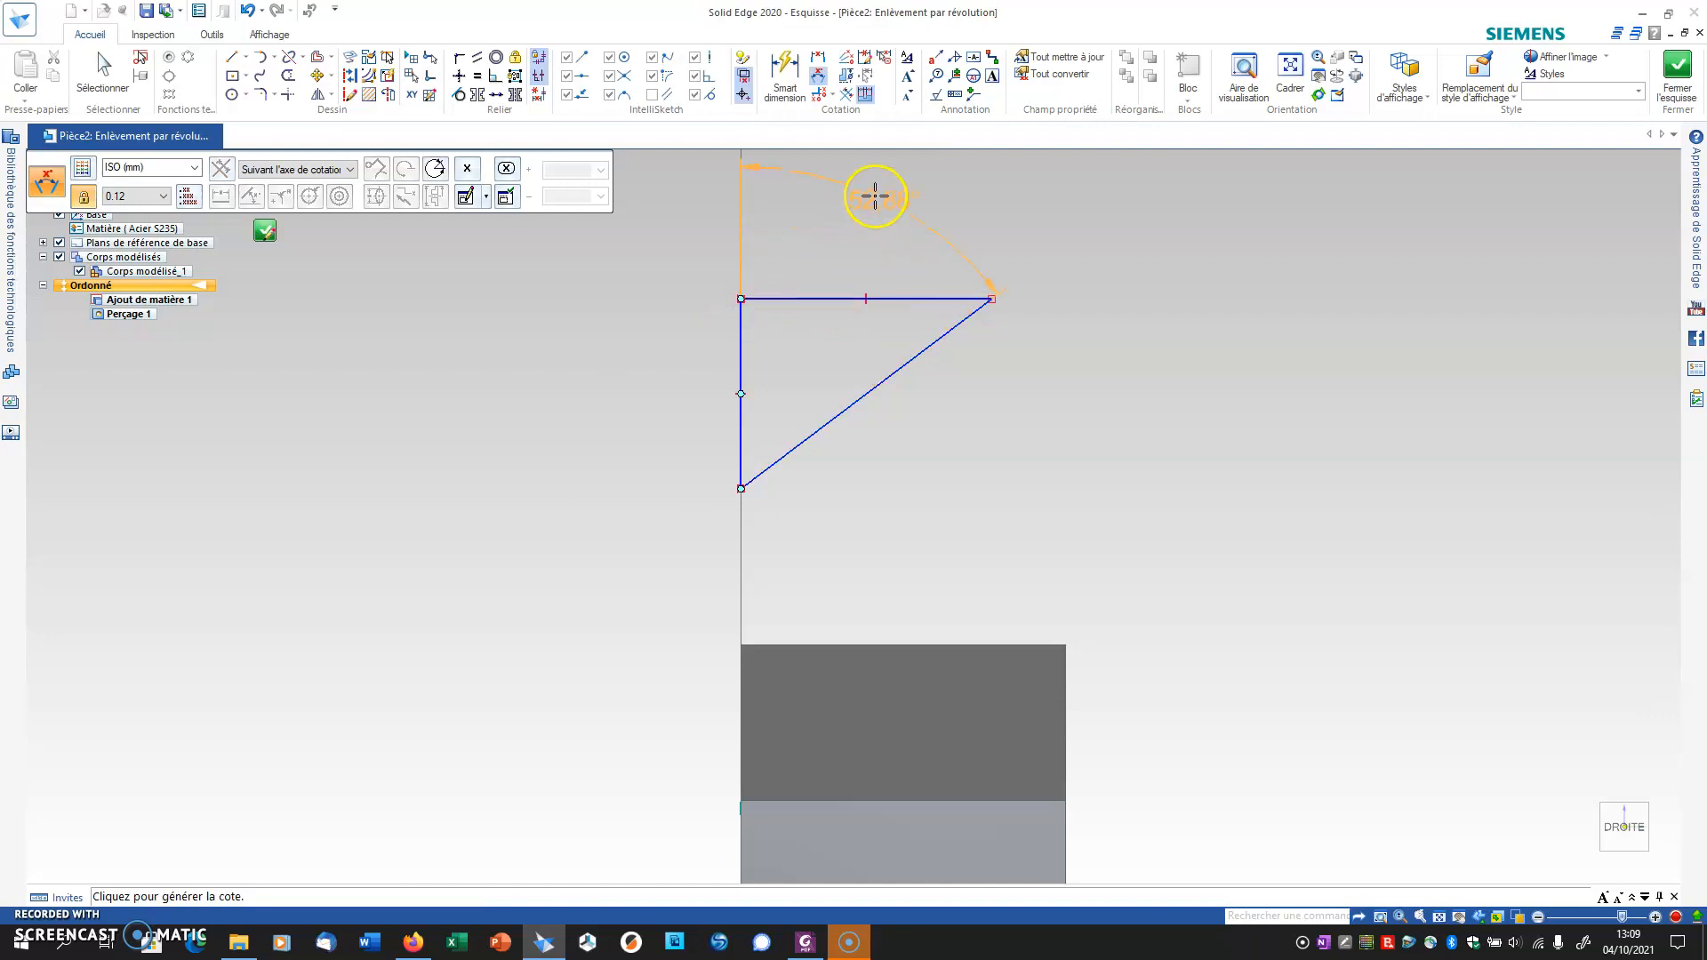
click(875, 196)
text(20)
key(Return)
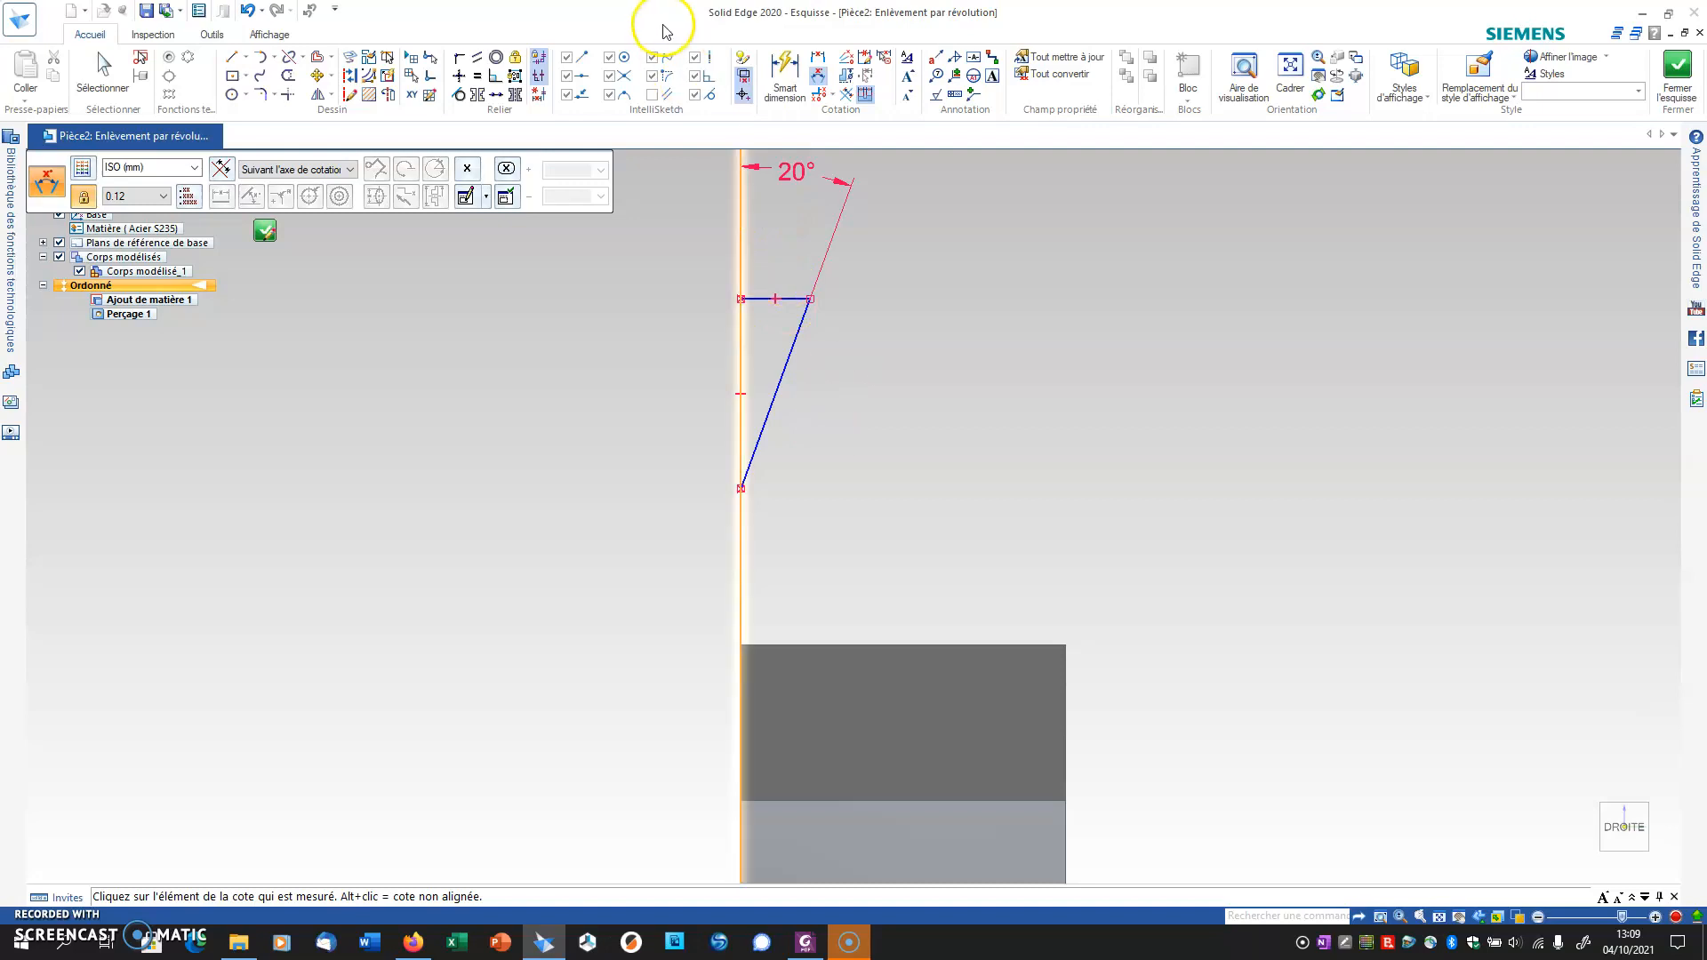
Step: Check the chamfer's radial distance in the PDF drawing of the nut, and return to a square-on view of the sketch in Solid Edge
double_click(639, 22)
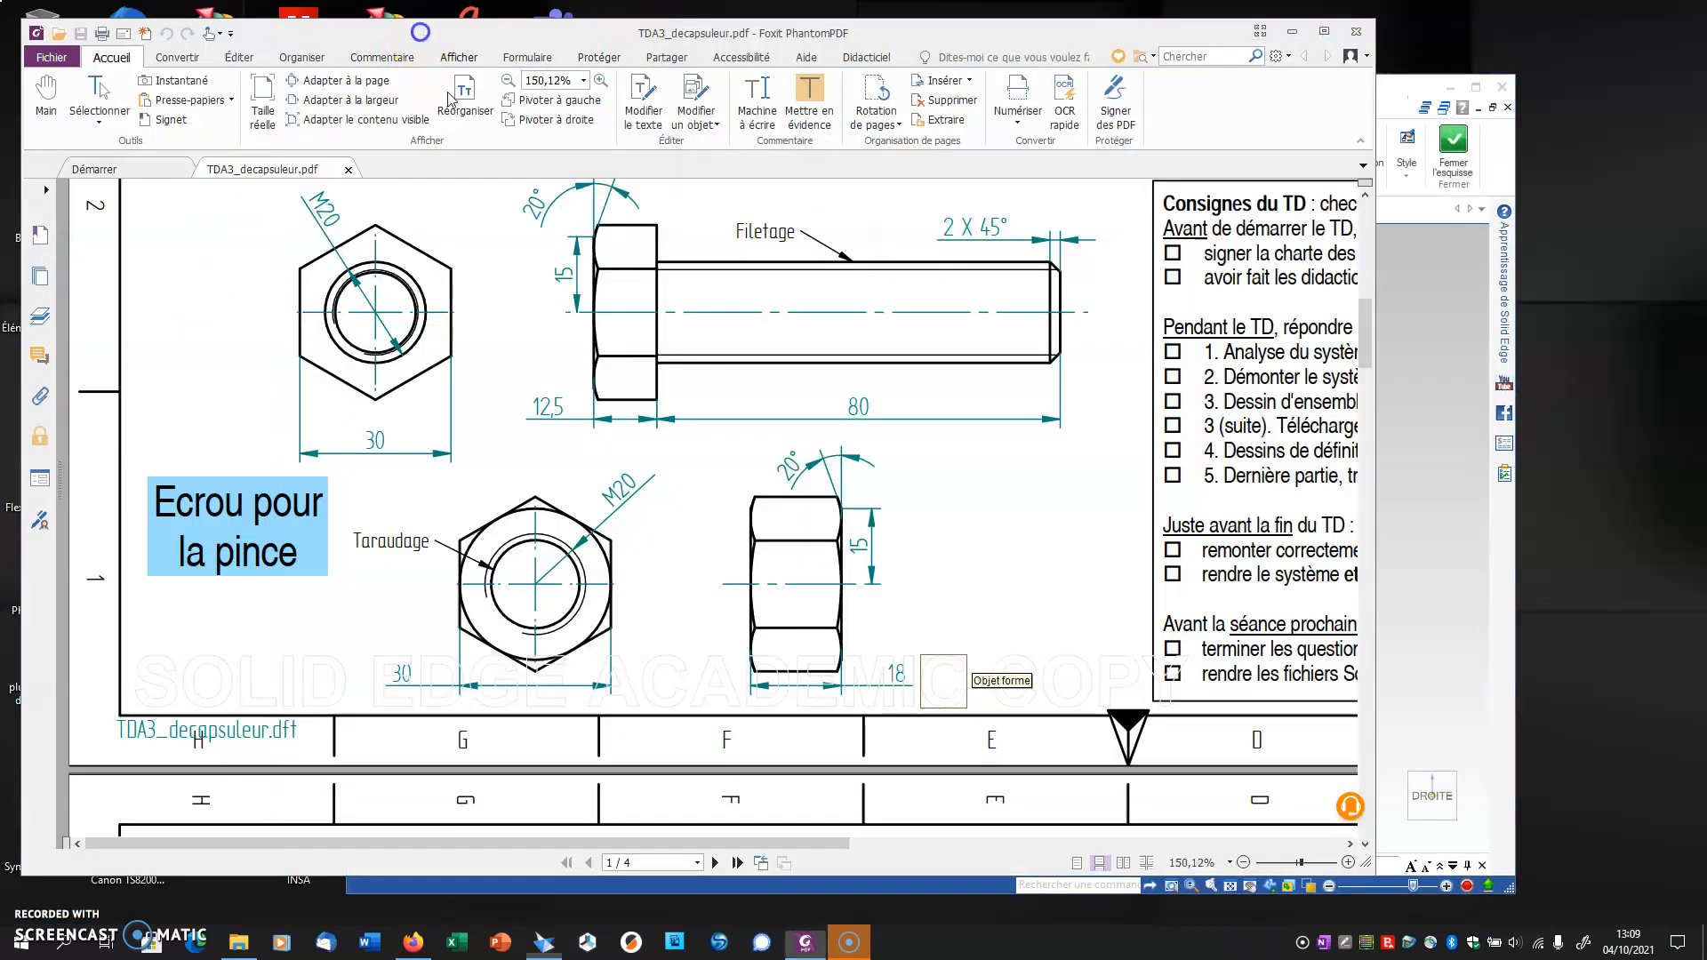
click(409, 35)
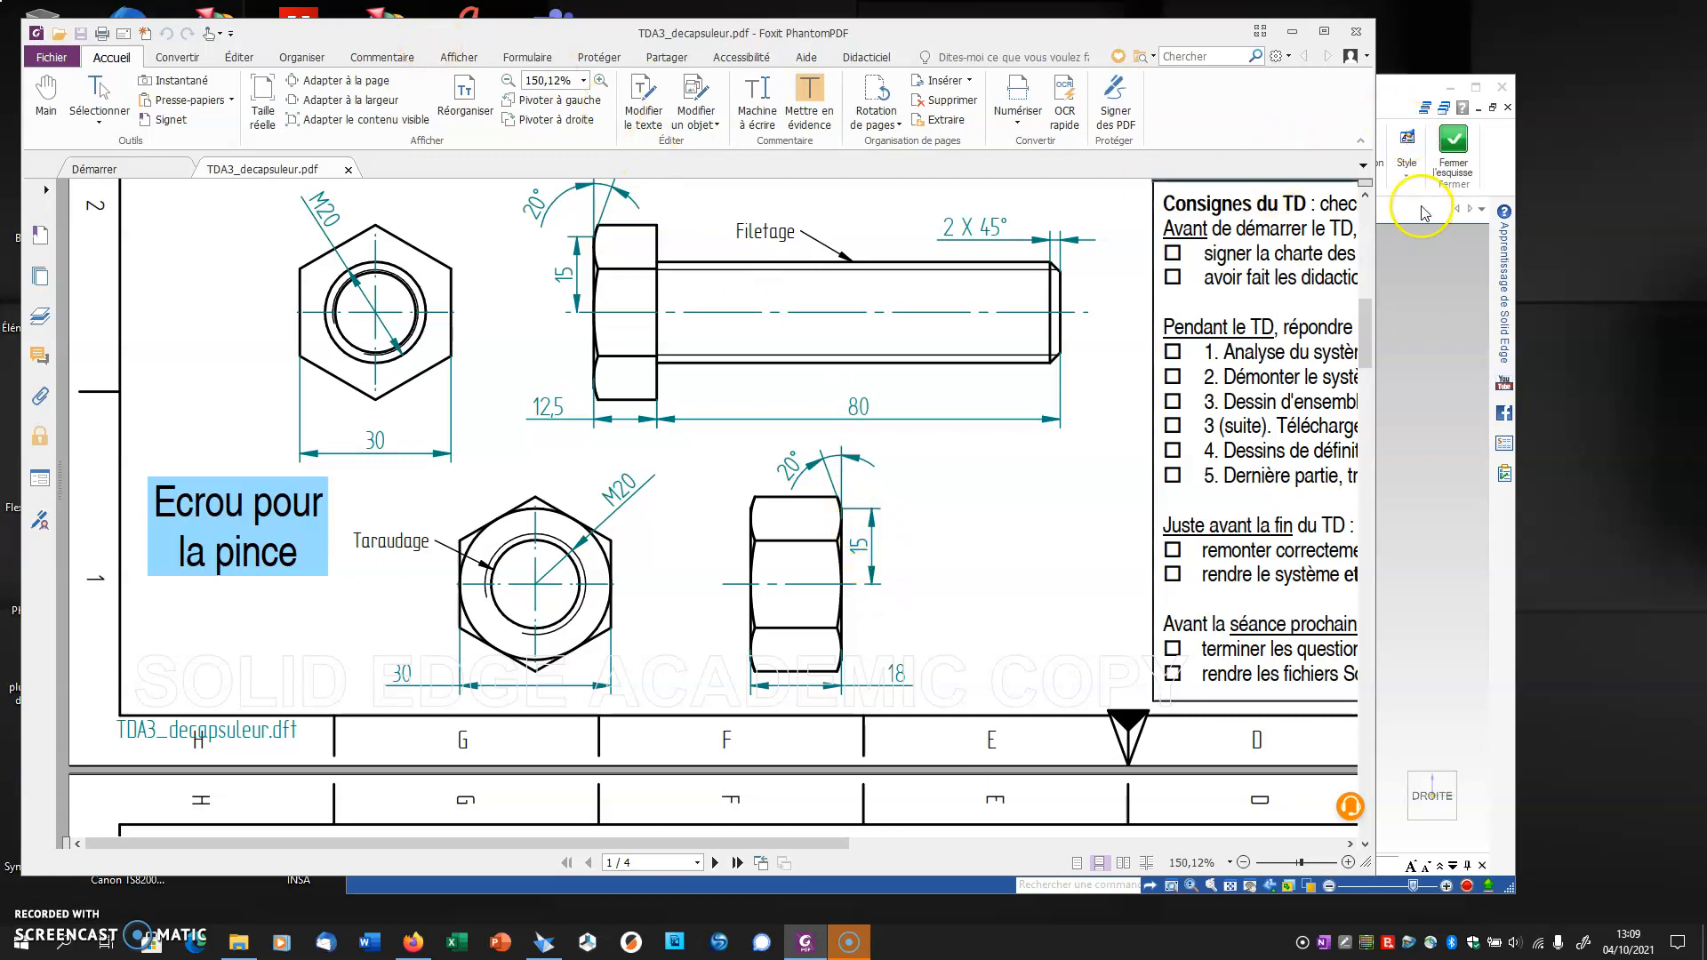
double_click(1402, 98)
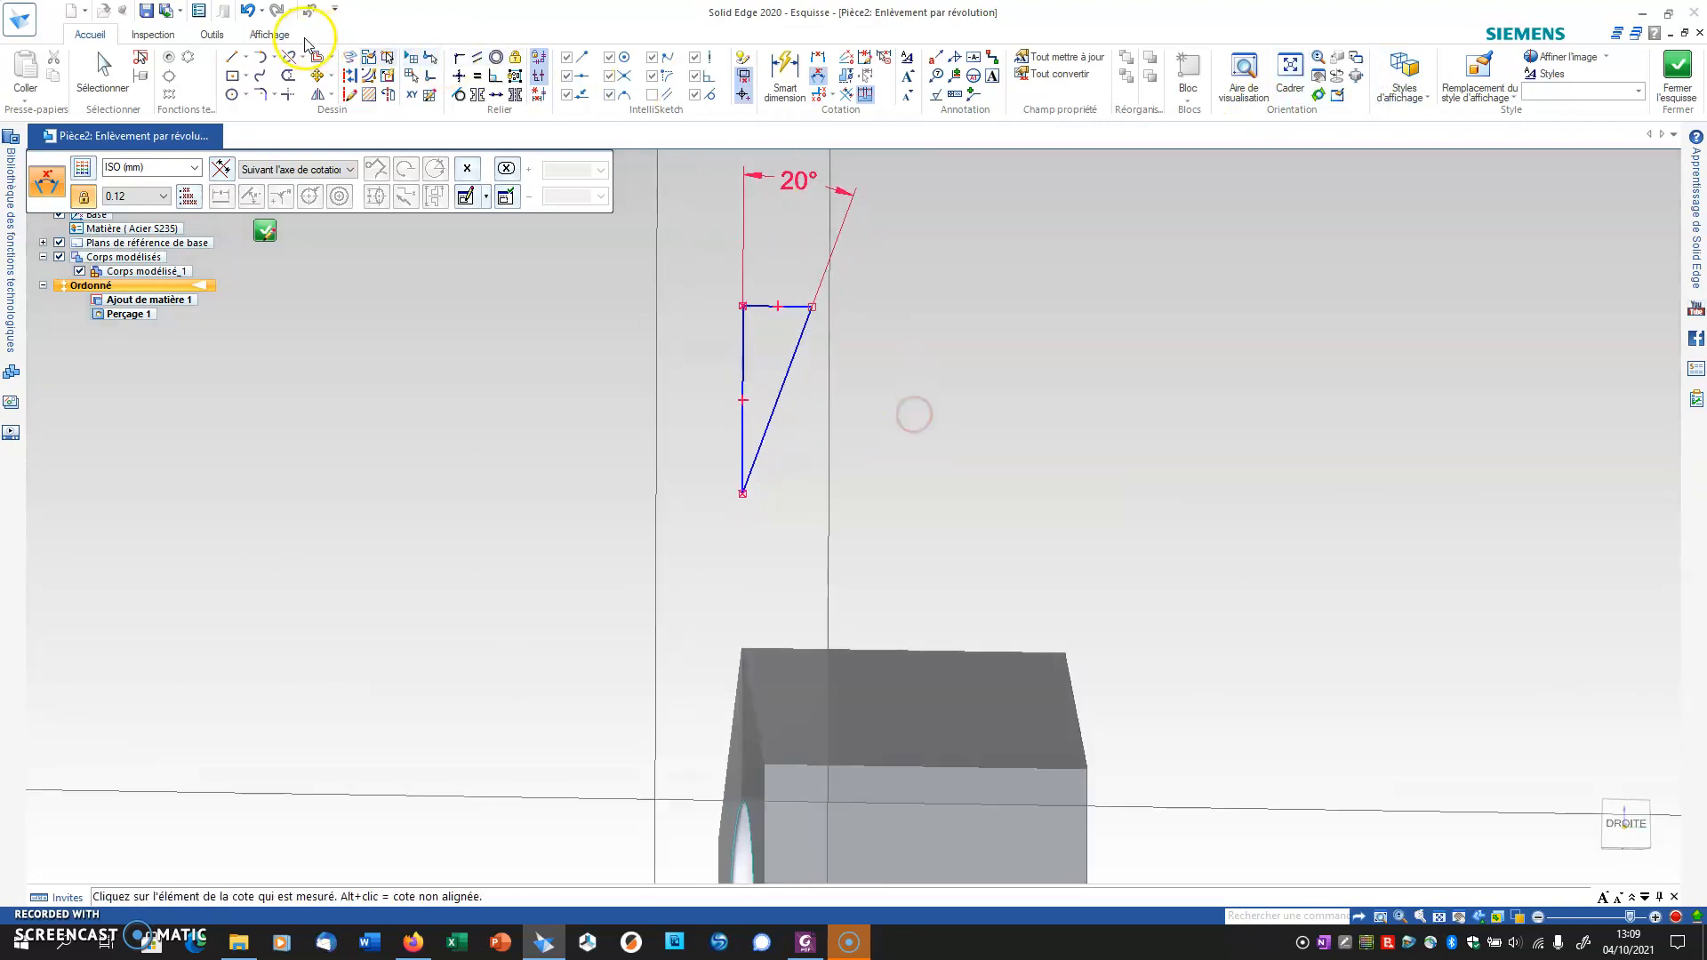
click(270, 34)
click(259, 68)
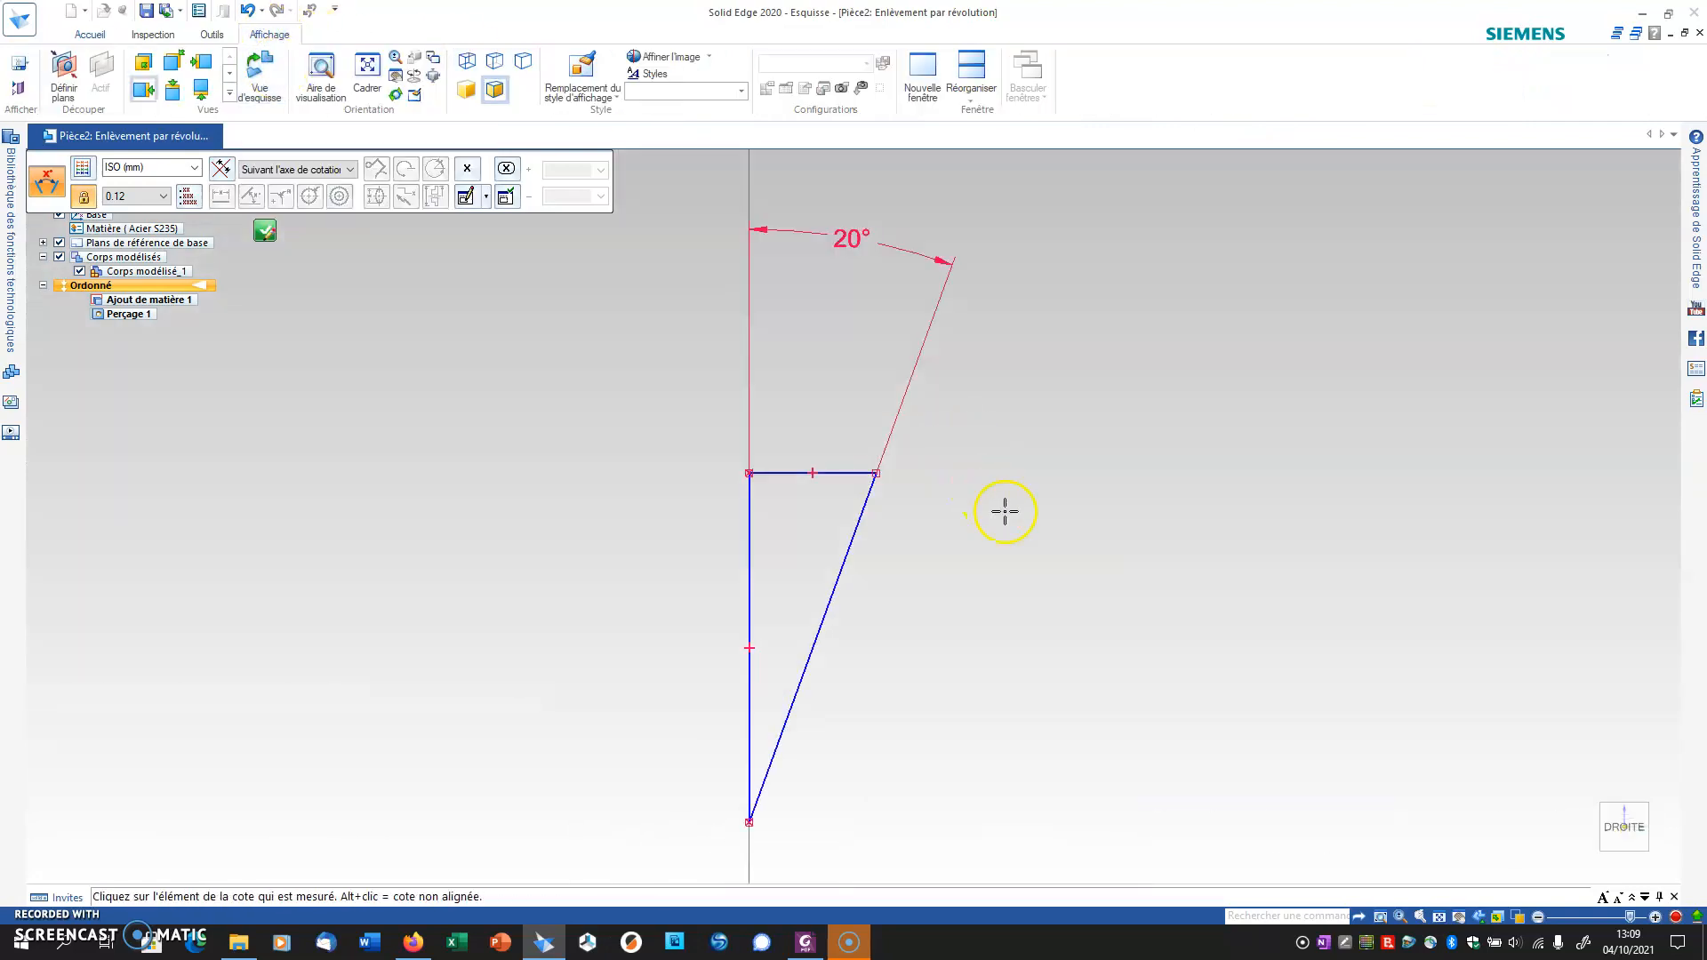
Step: Dimension the triangle's lowest corner 15 mm above the horizontal reference line
scroll(1012, 512, down, 5)
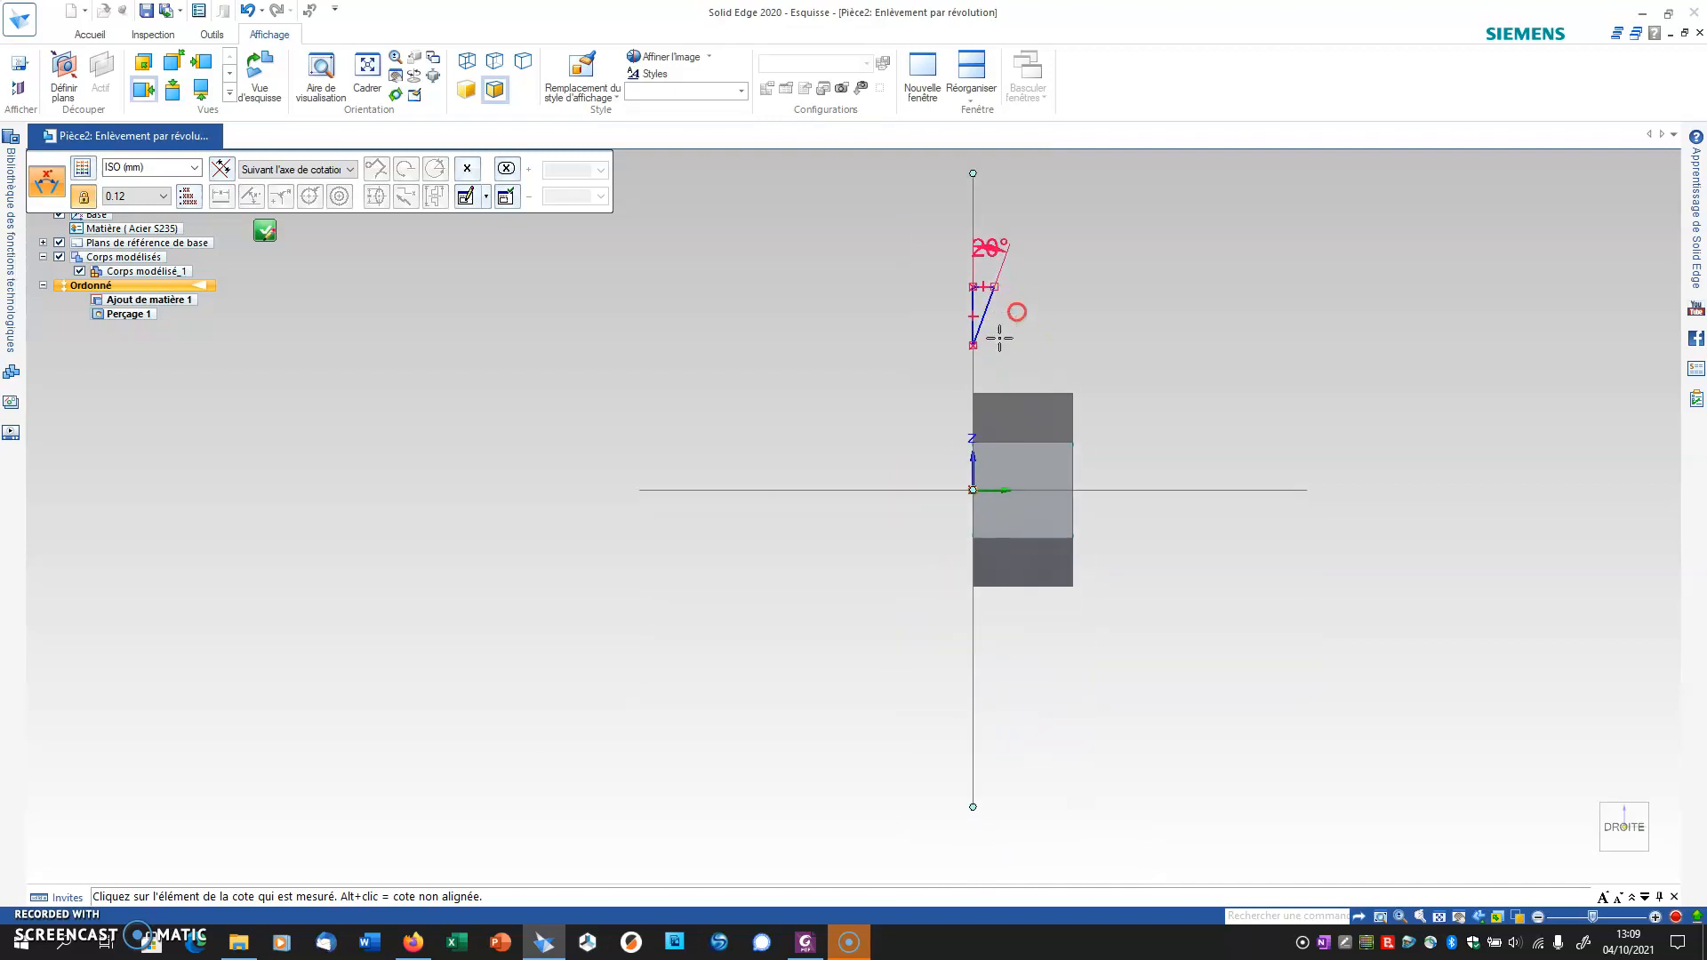
click(89, 34)
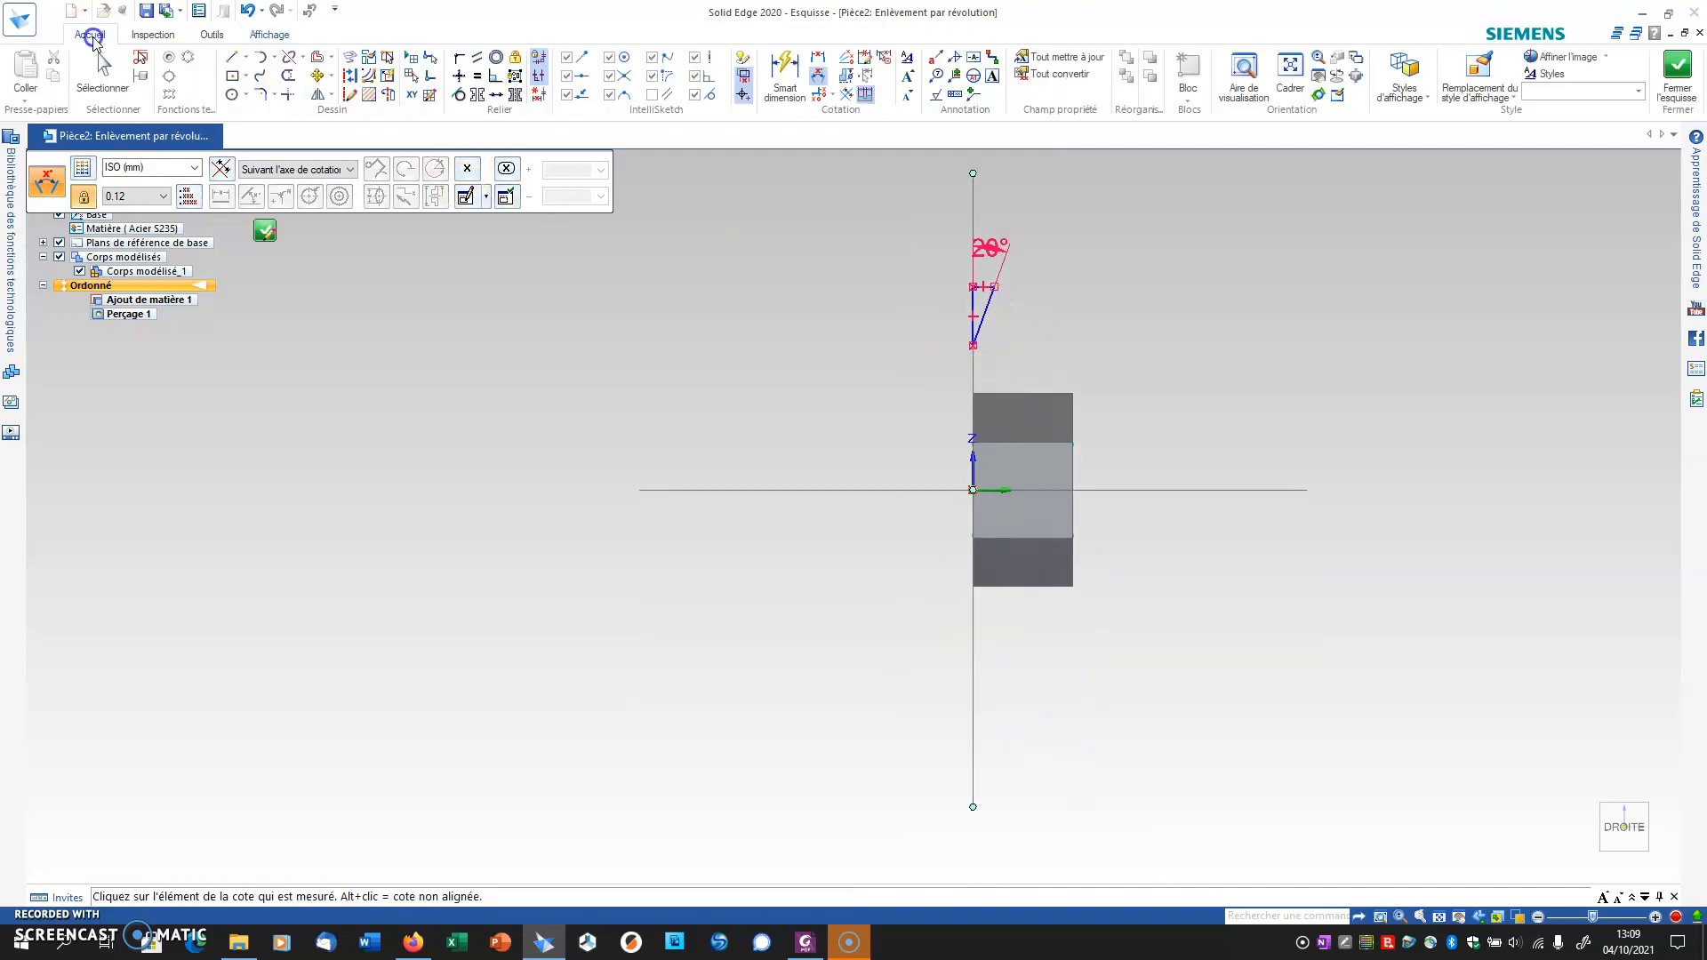
click(817, 59)
click(971, 346)
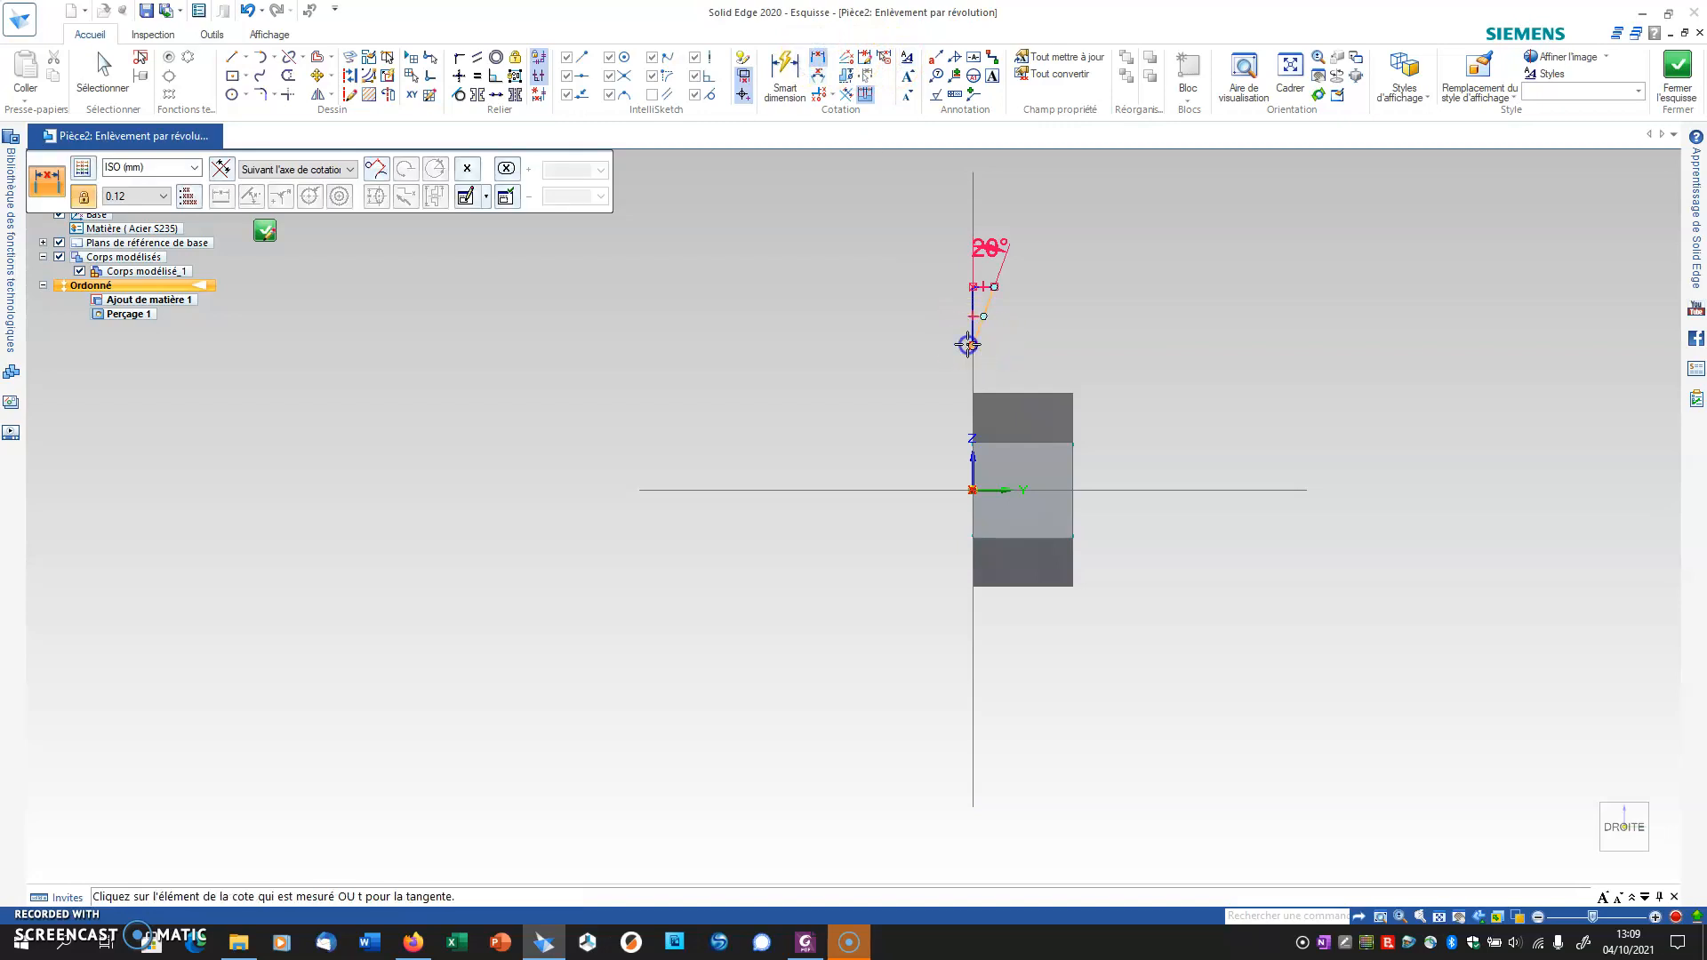
click(931, 490)
click(921, 363)
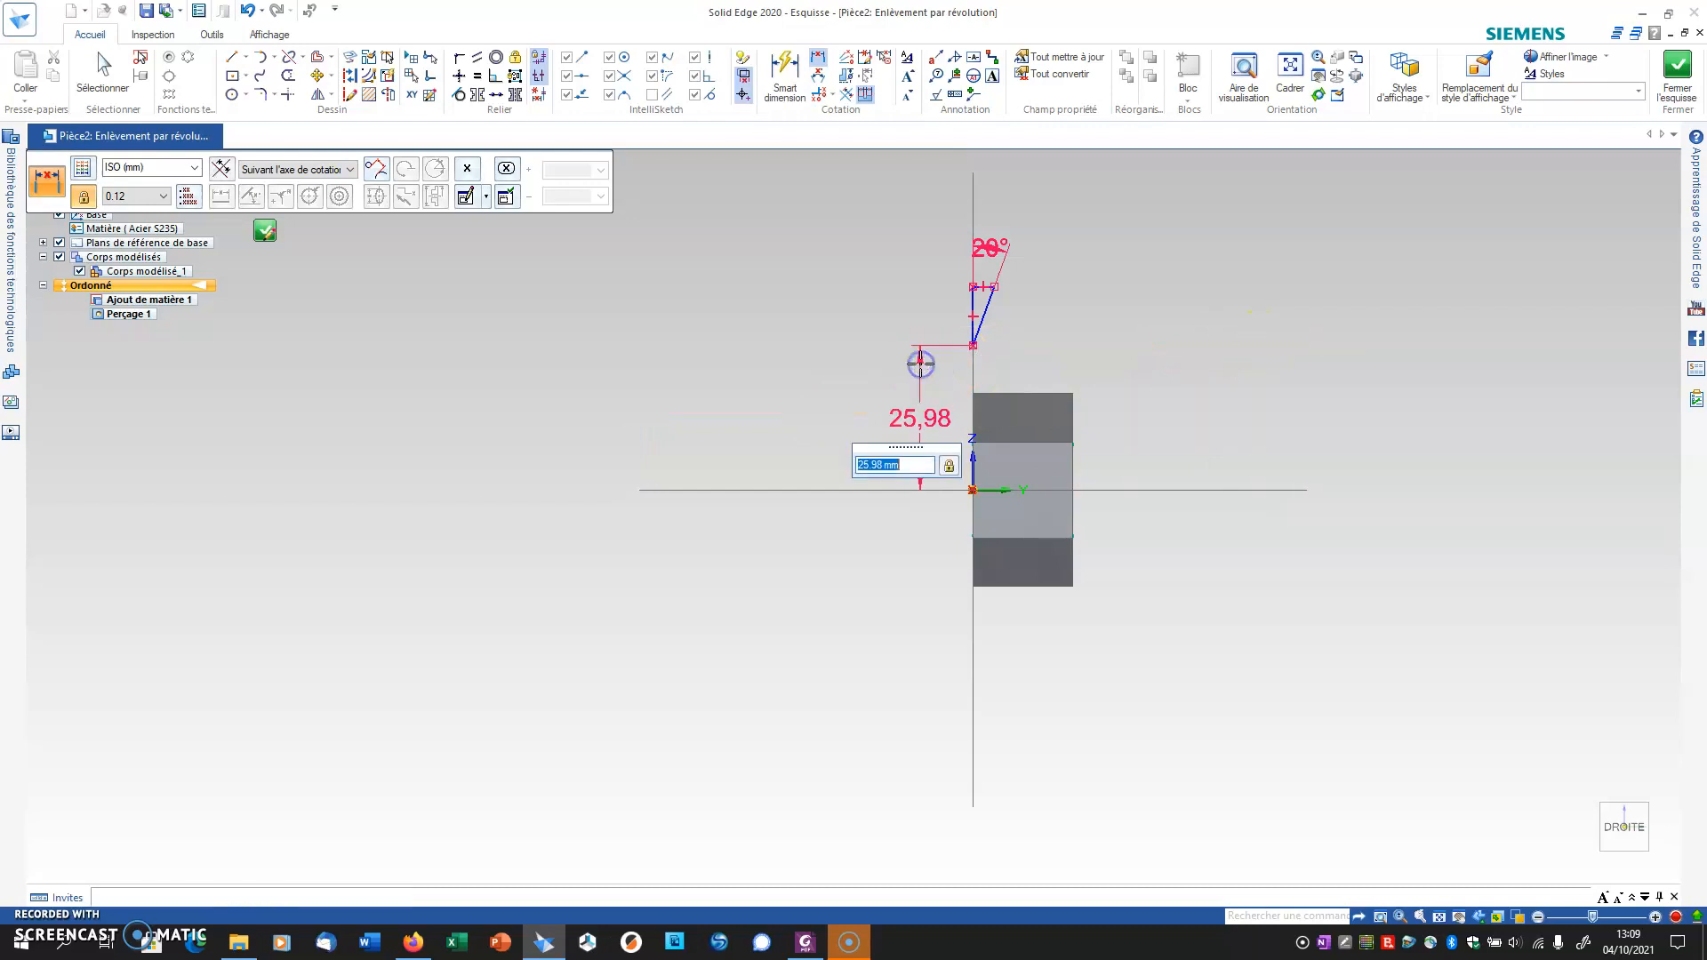
key(Return)
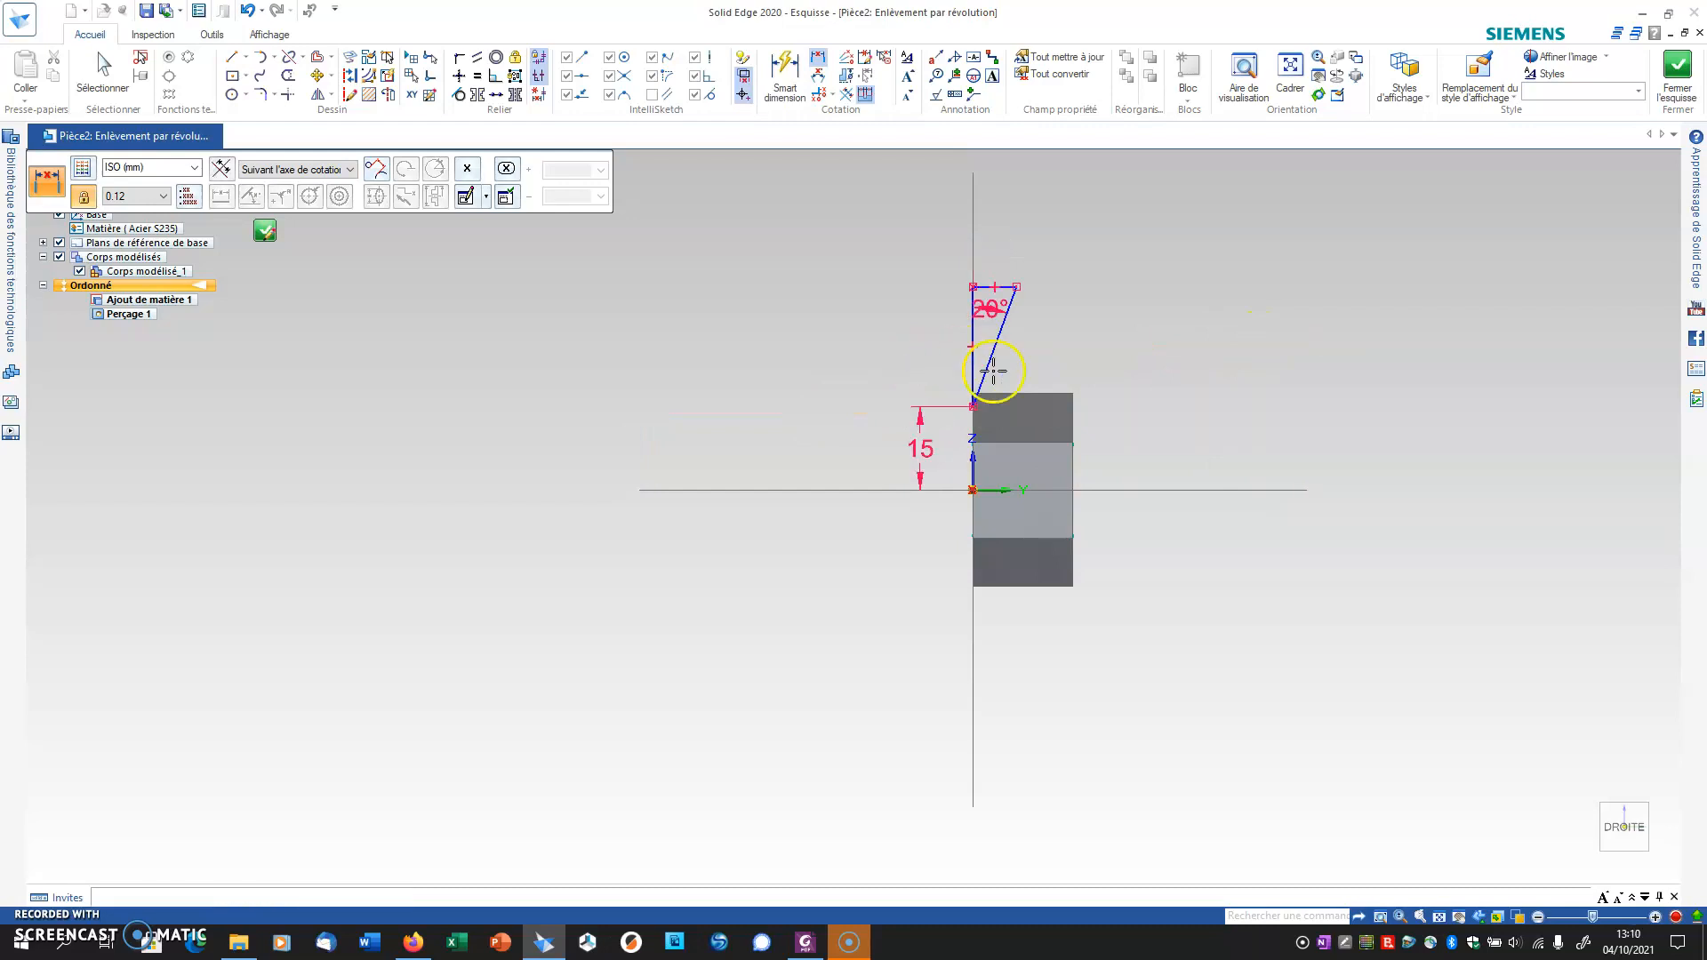
Step: Set the horizontal reference line through the nut's centre as the axis of revolution
scroll(993, 370, up, 5)
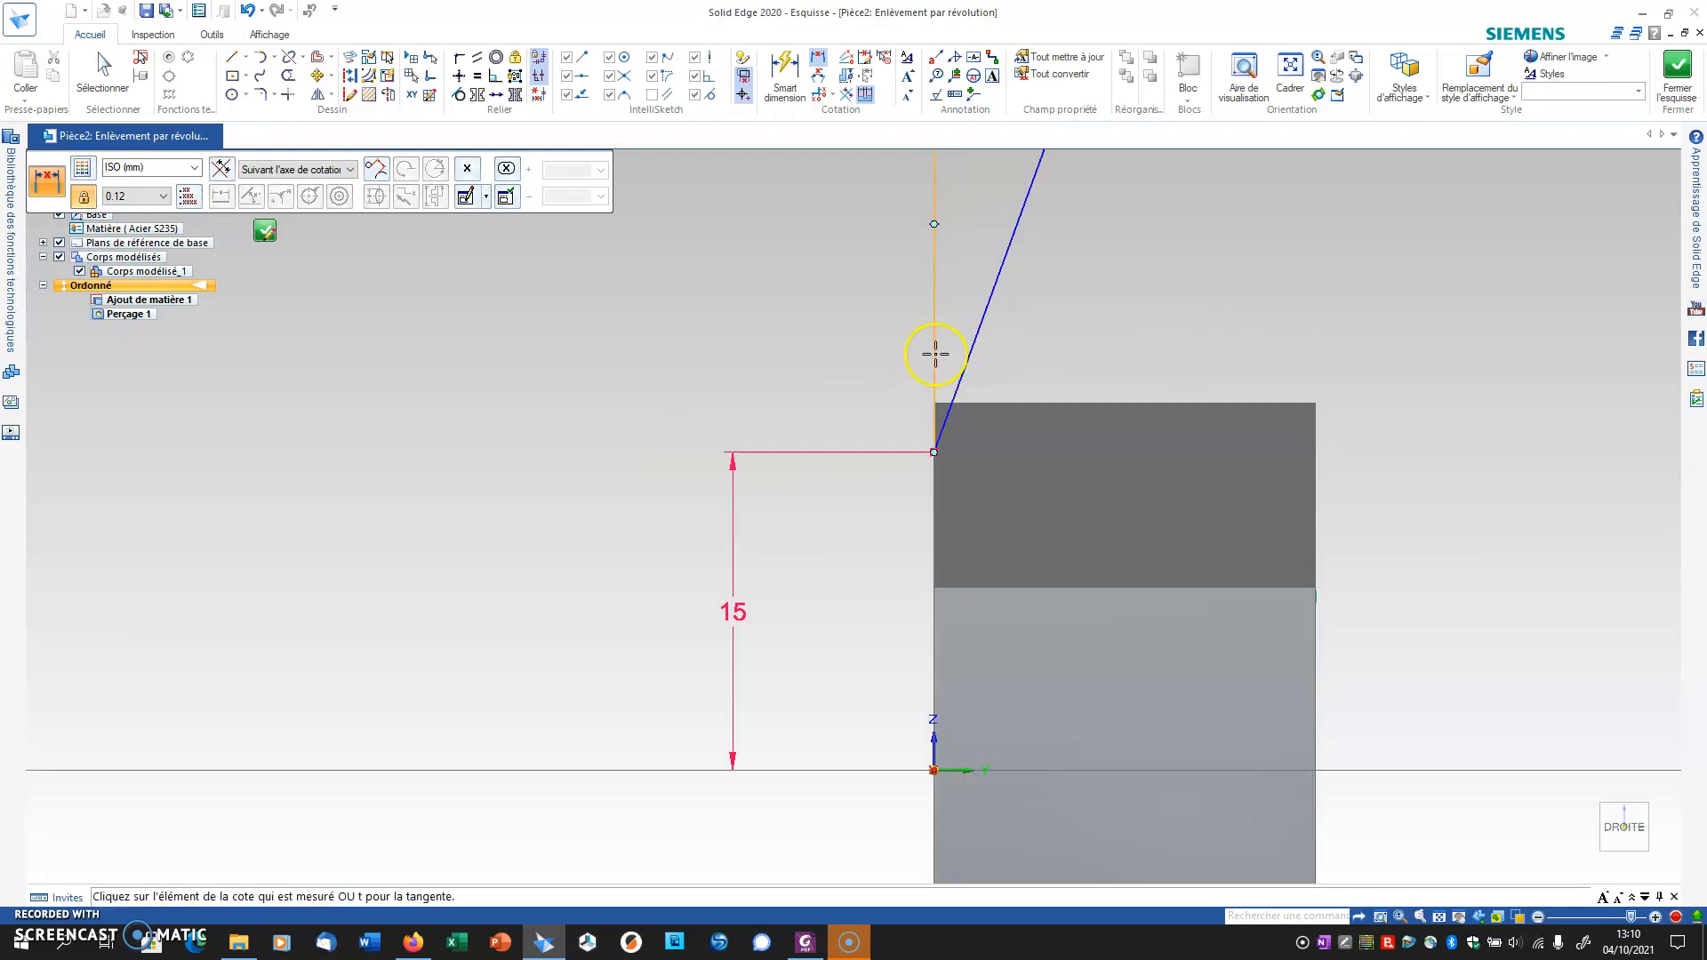
scroll(936, 354, down, 2)
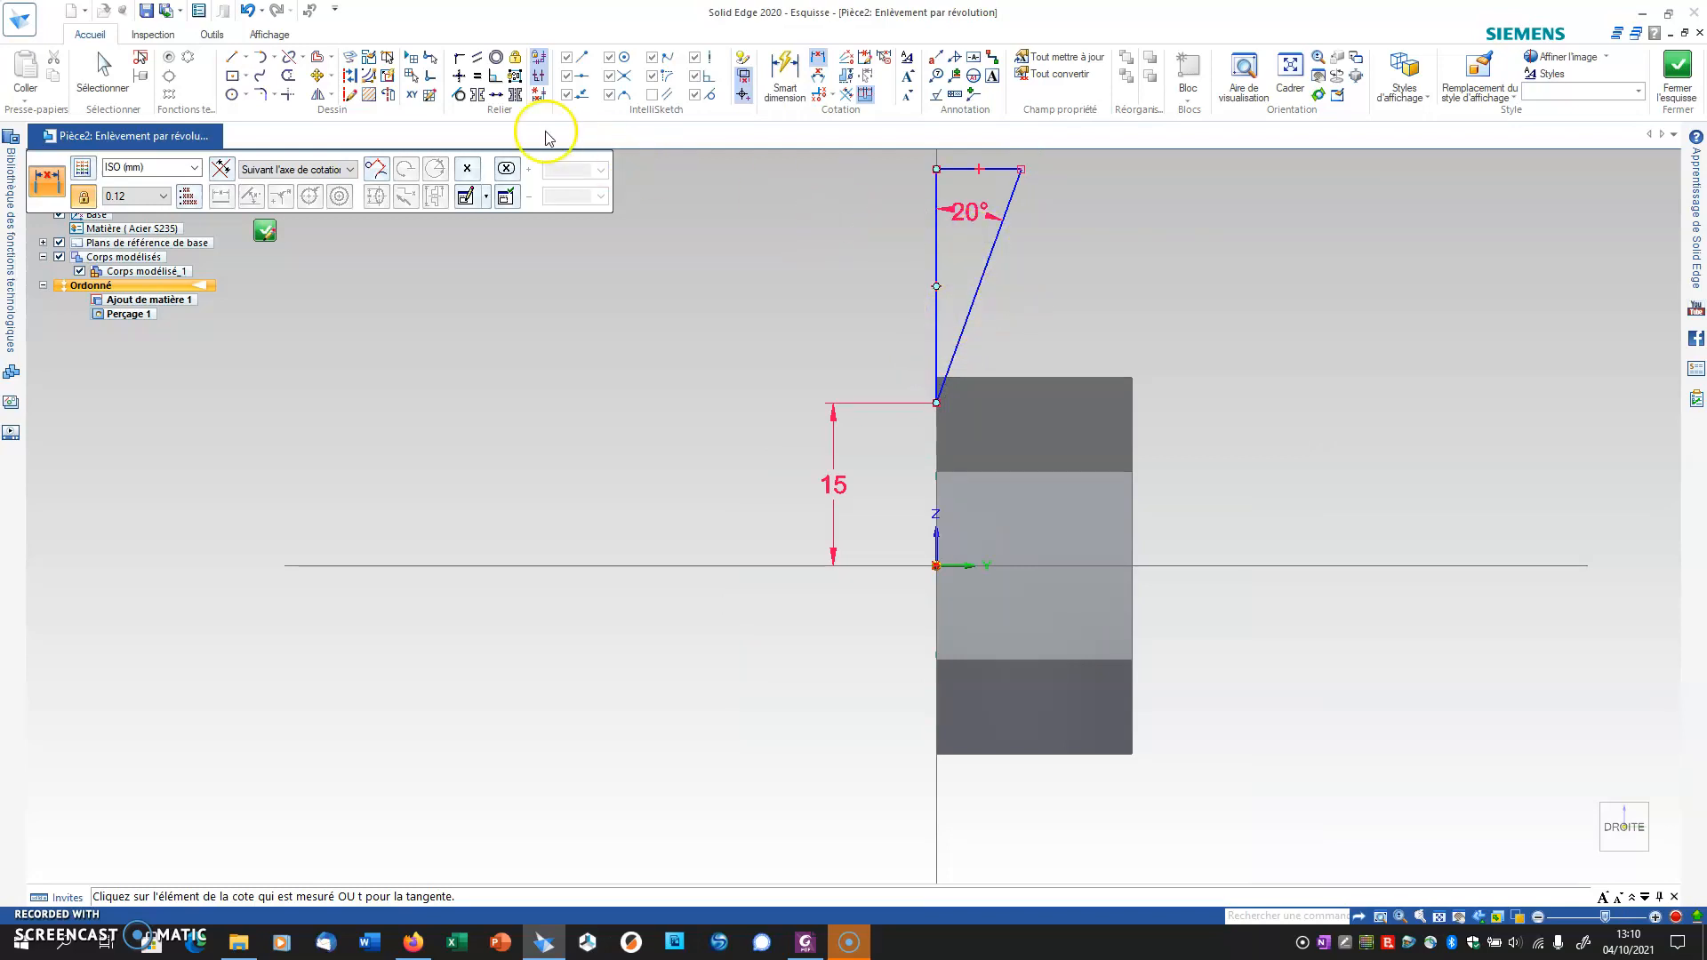
click(386, 95)
click(579, 564)
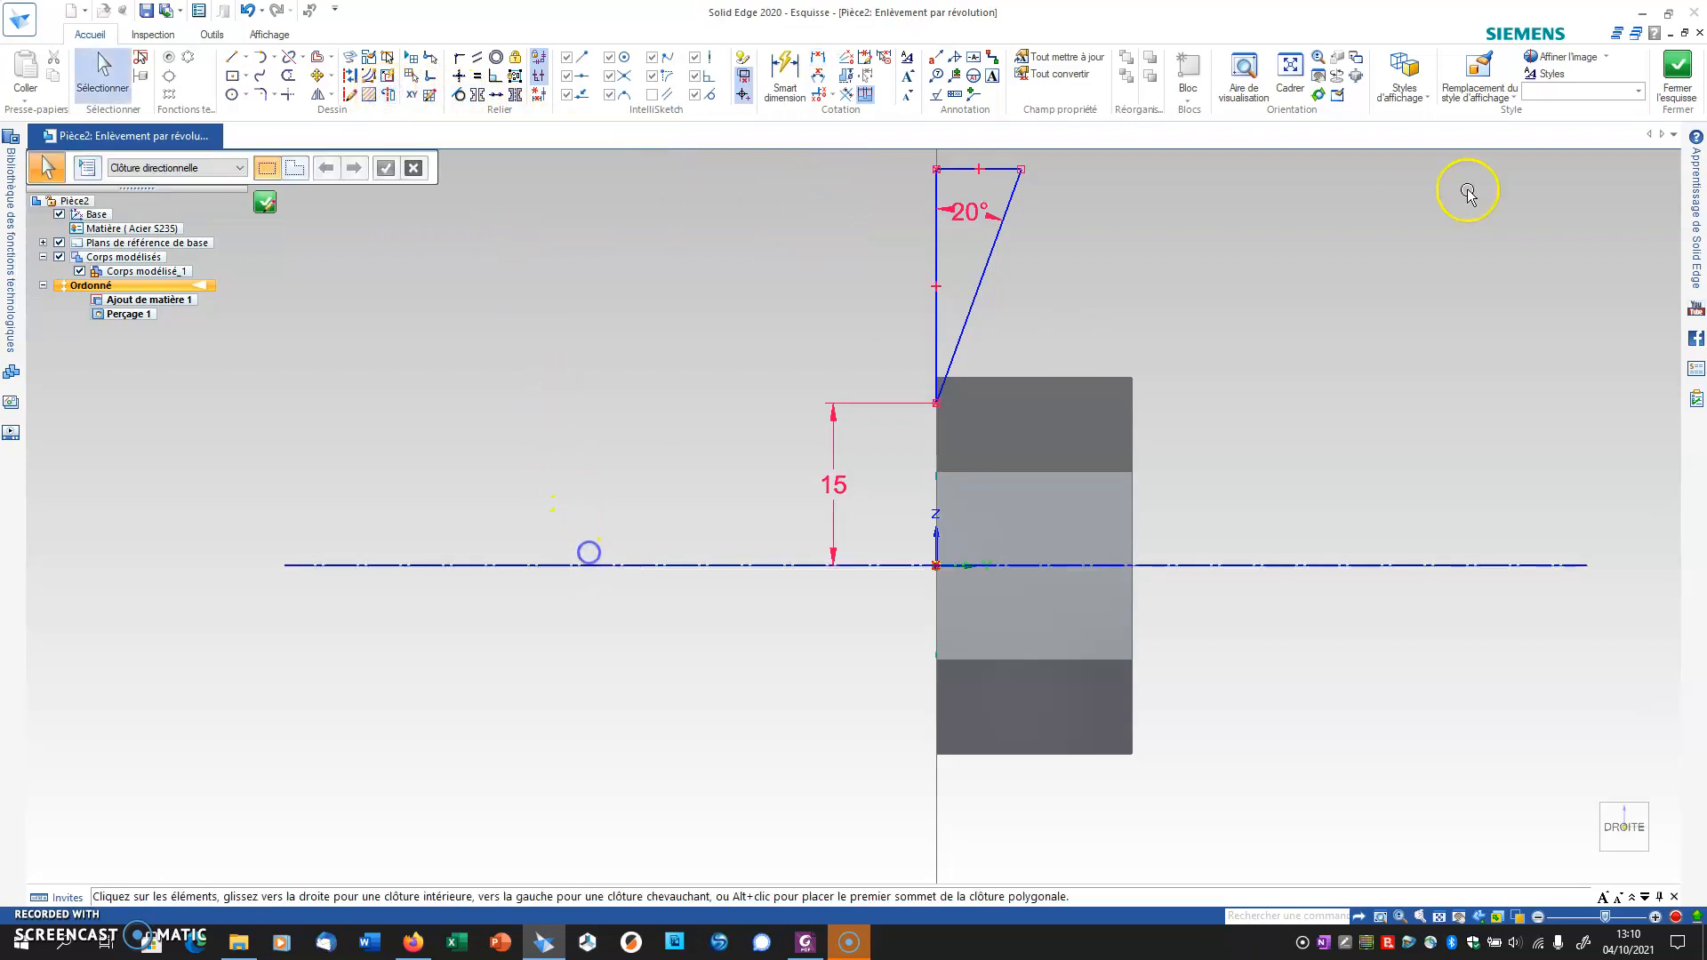
Step: Close the profile sketch and revolve the cut through a full 360° to chamfer the nut's front corners
click(1678, 69)
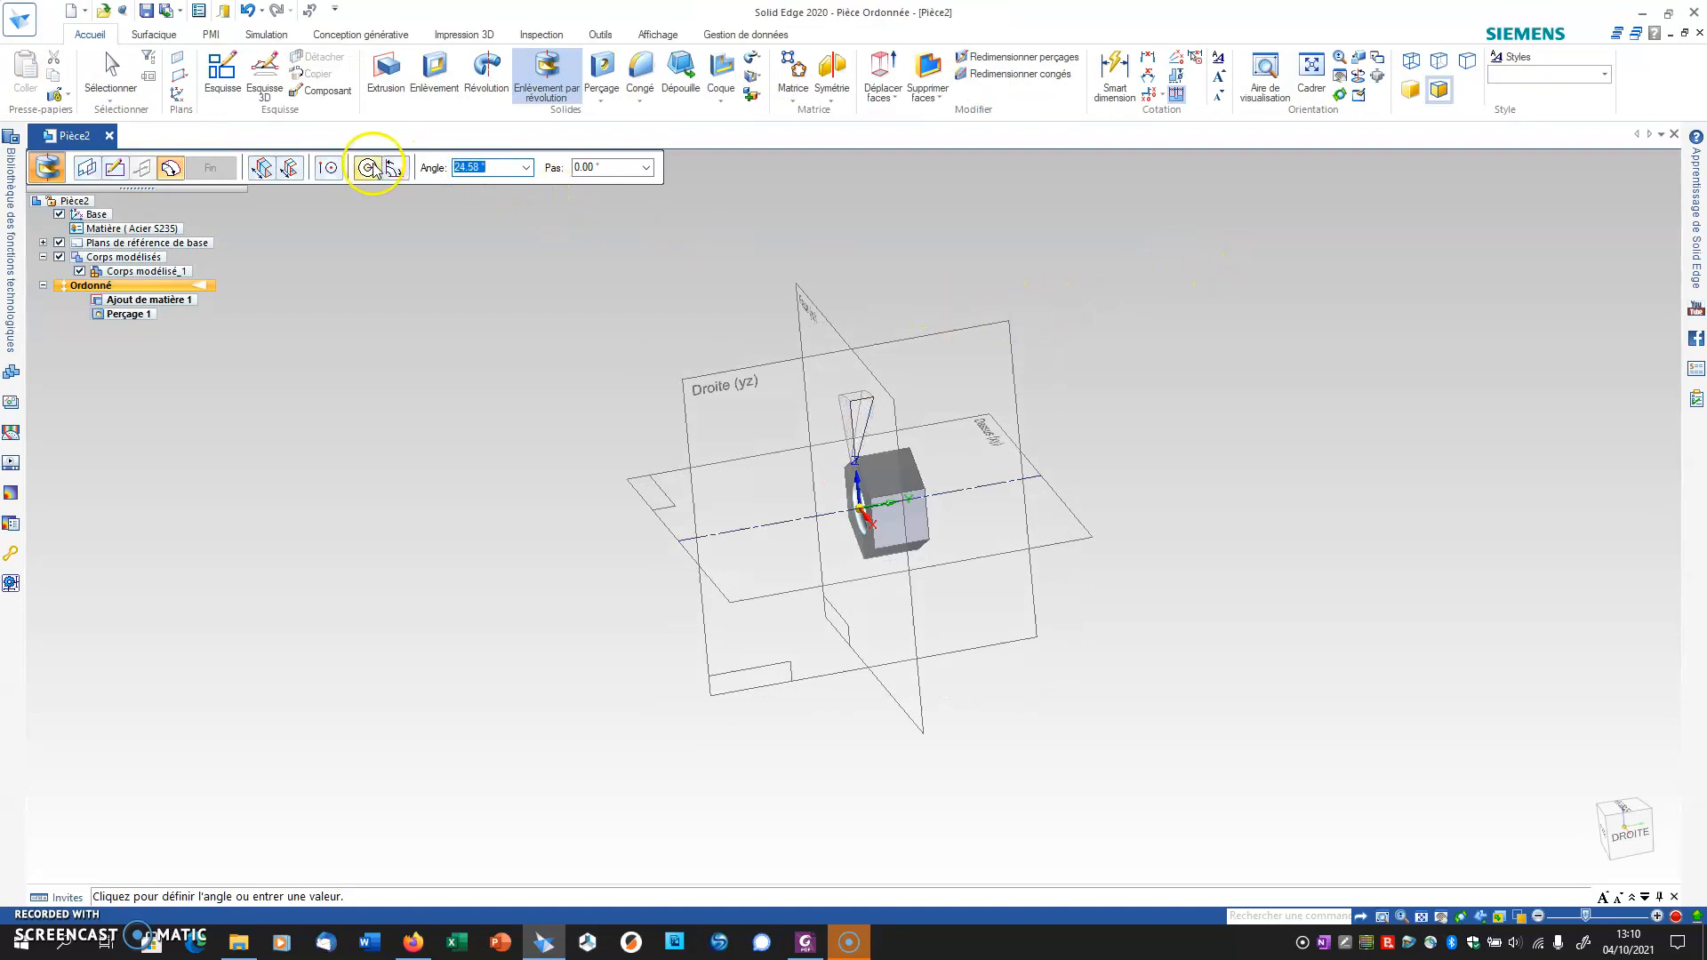
click(369, 168)
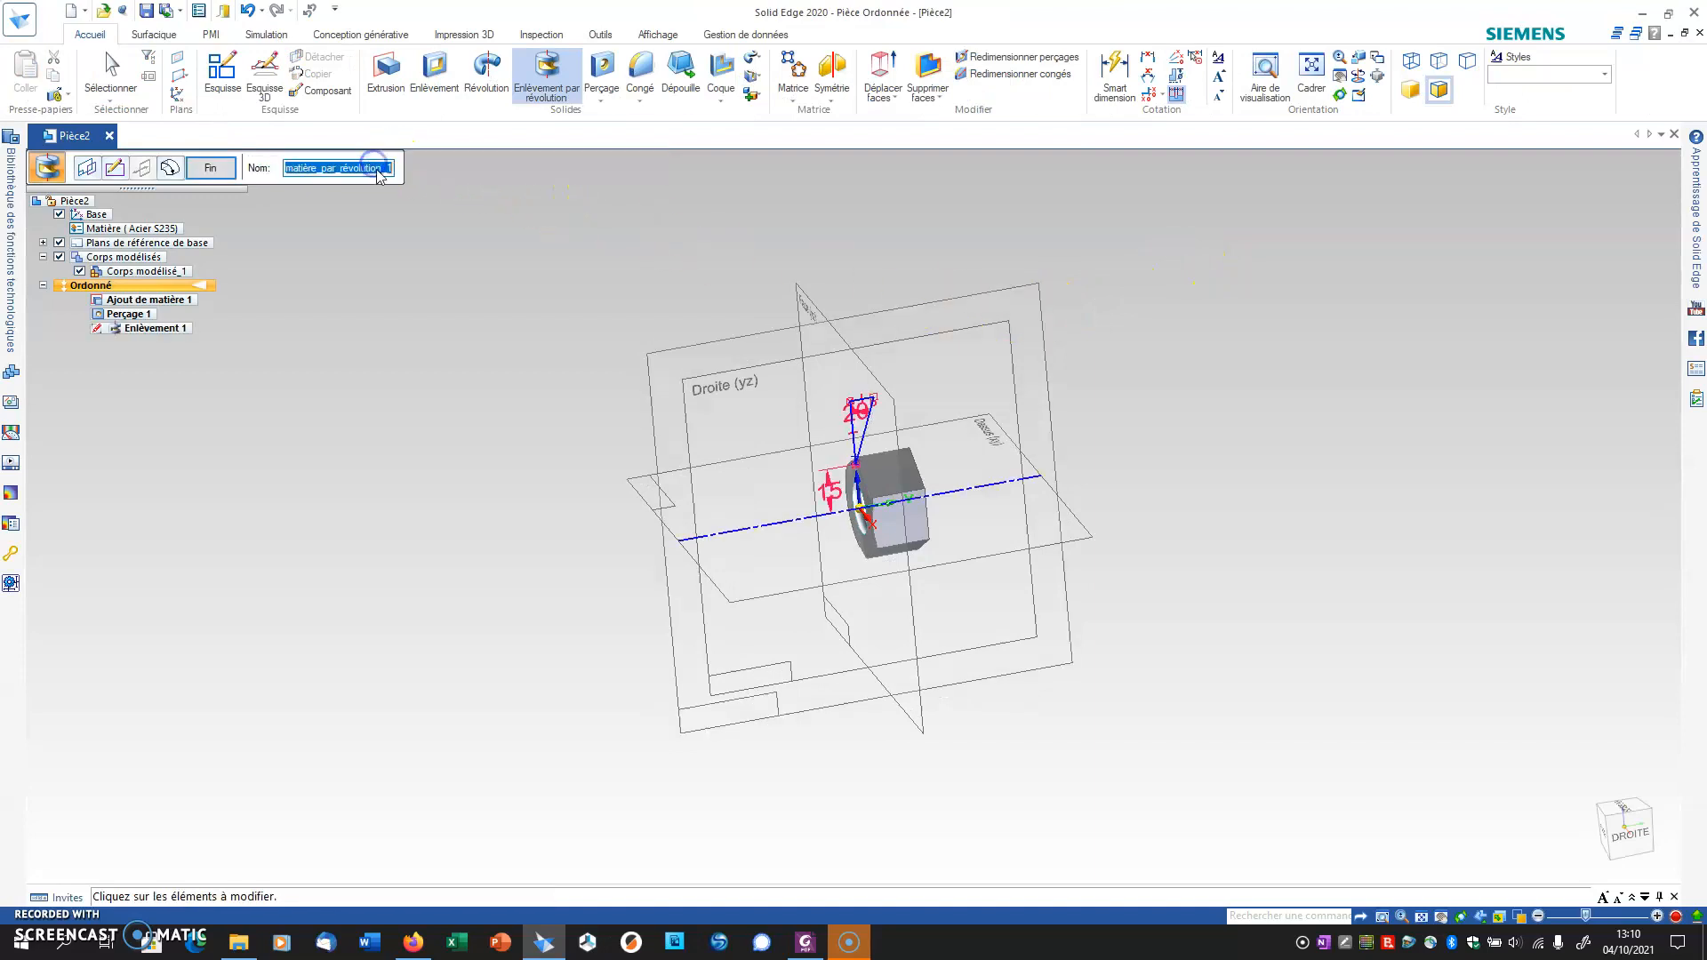
click(205, 169)
Step: Inspect the chamfered nut from several sides and hide the base reference planes
scroll(904, 507, up, 6)
middle_drag(985, 486, 888, 483)
scroll(888, 482, down, 5)
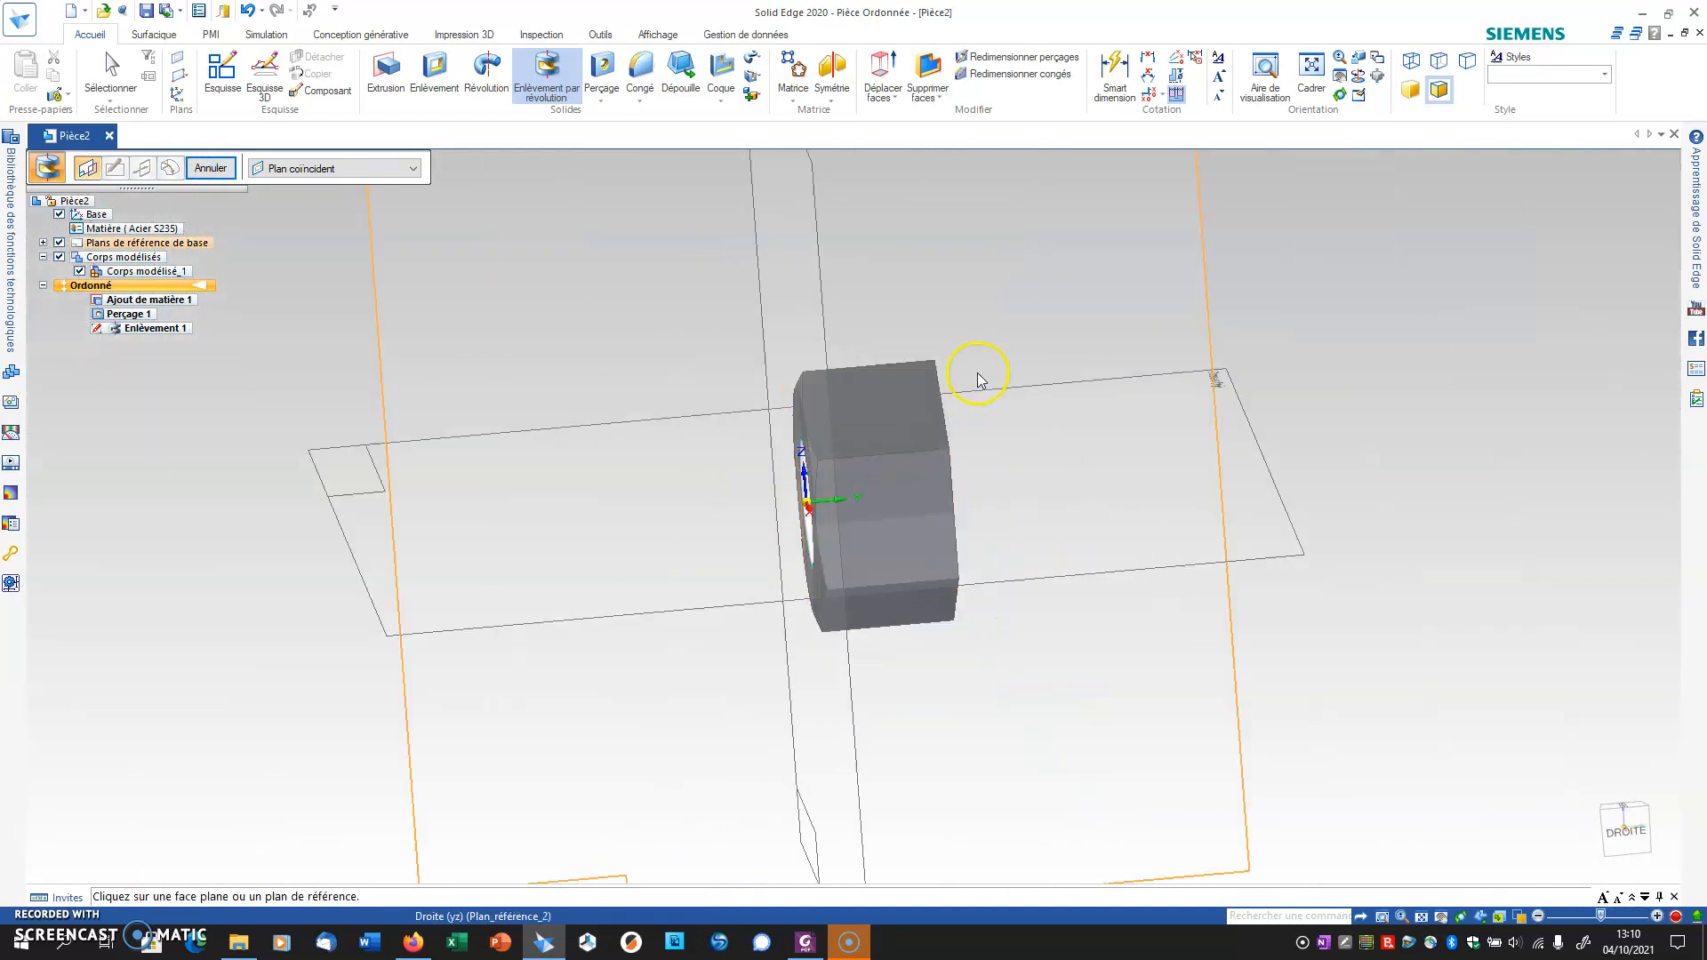
scroll(1308, 362, down, 3)
middle_drag(1307, 362, 1419, 405)
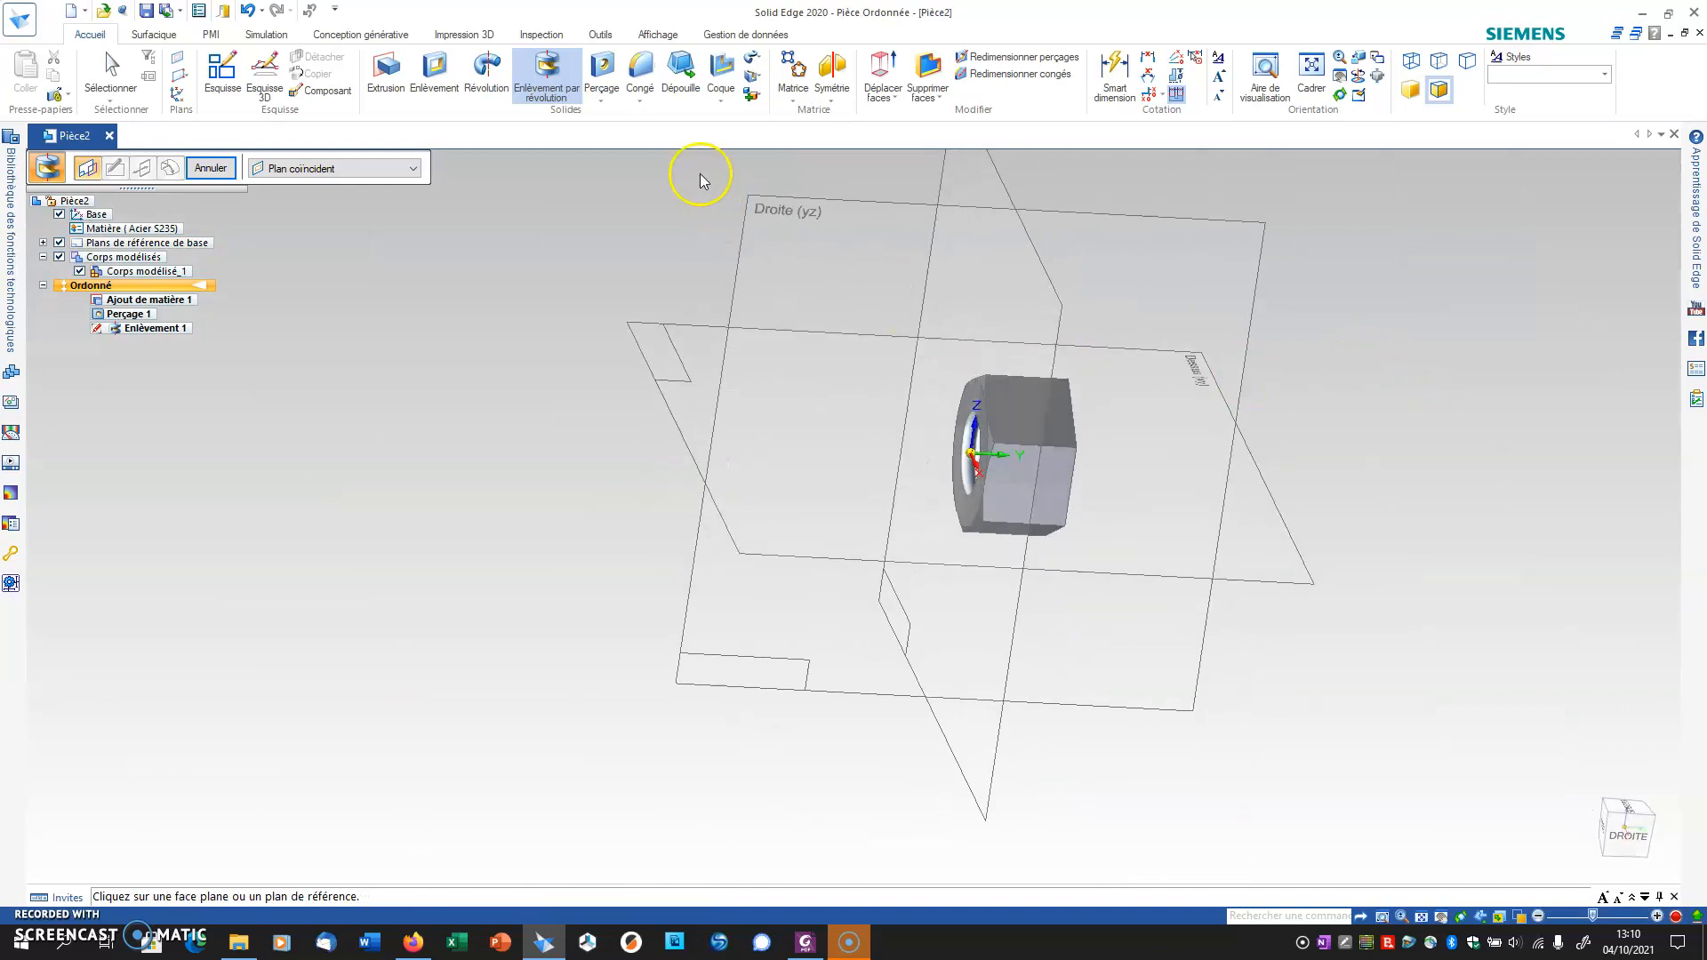
middle_drag(1098, 312, 1415, 321)
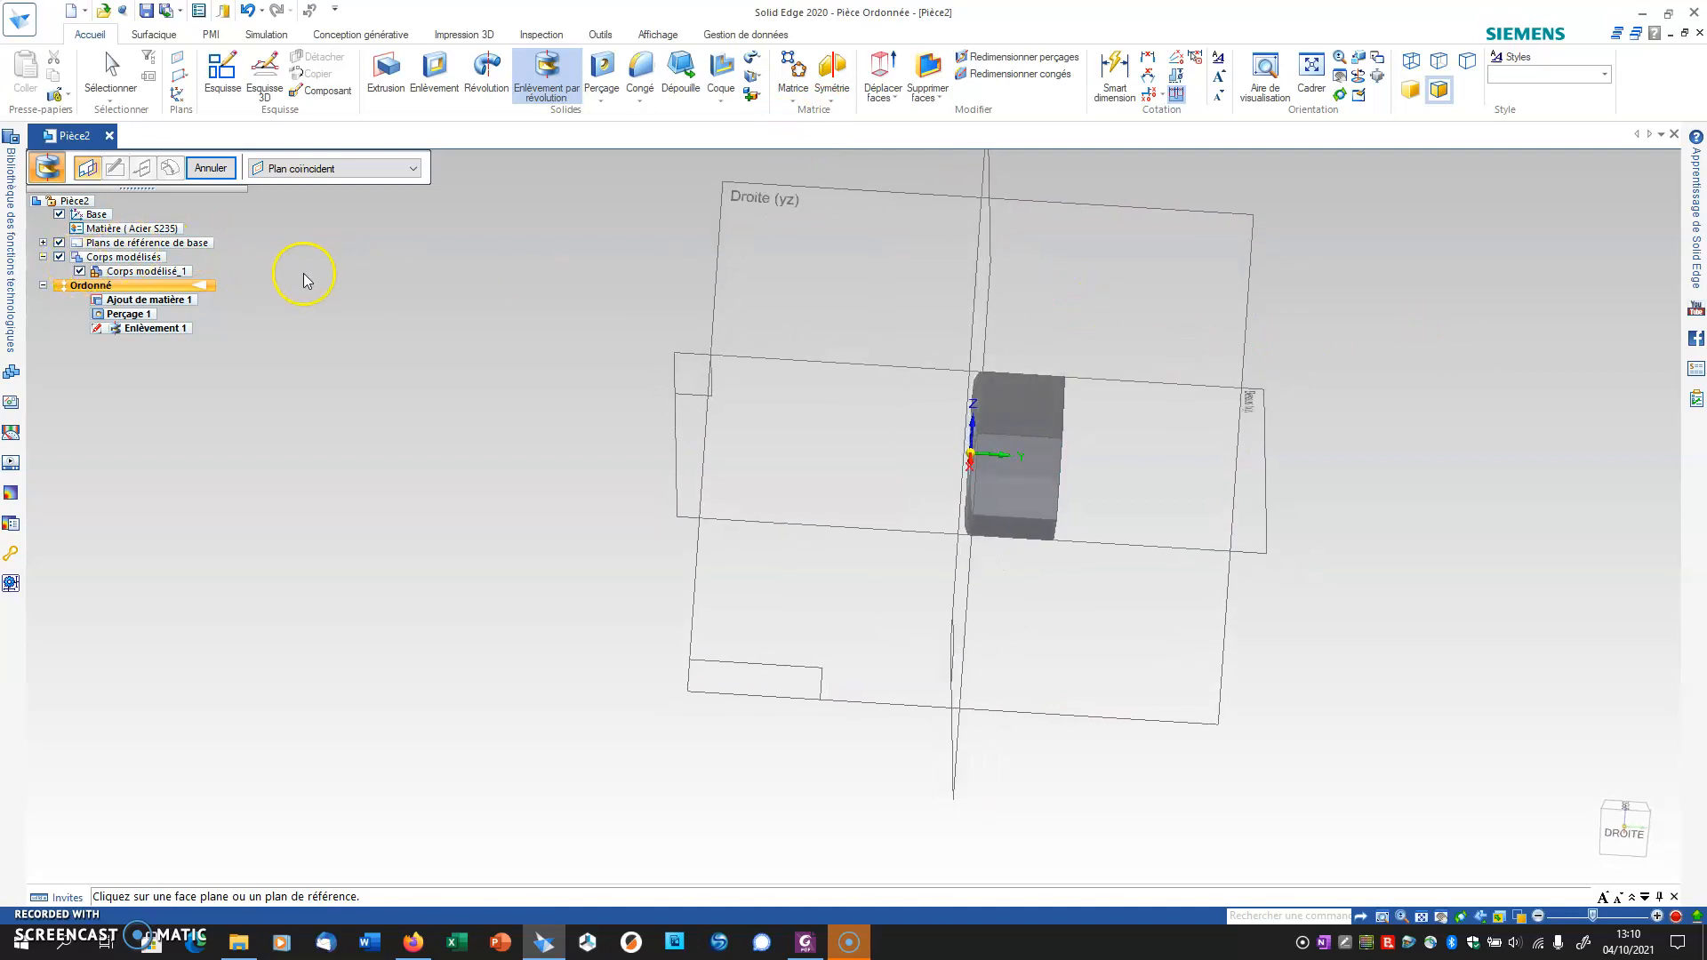
click(57, 244)
Step: Start a mirror copy and choose the revolved chamfer cut as the feature to mirror
middle_drag(808, 458, 863, 510)
middle_drag(731, 267, 925, 228)
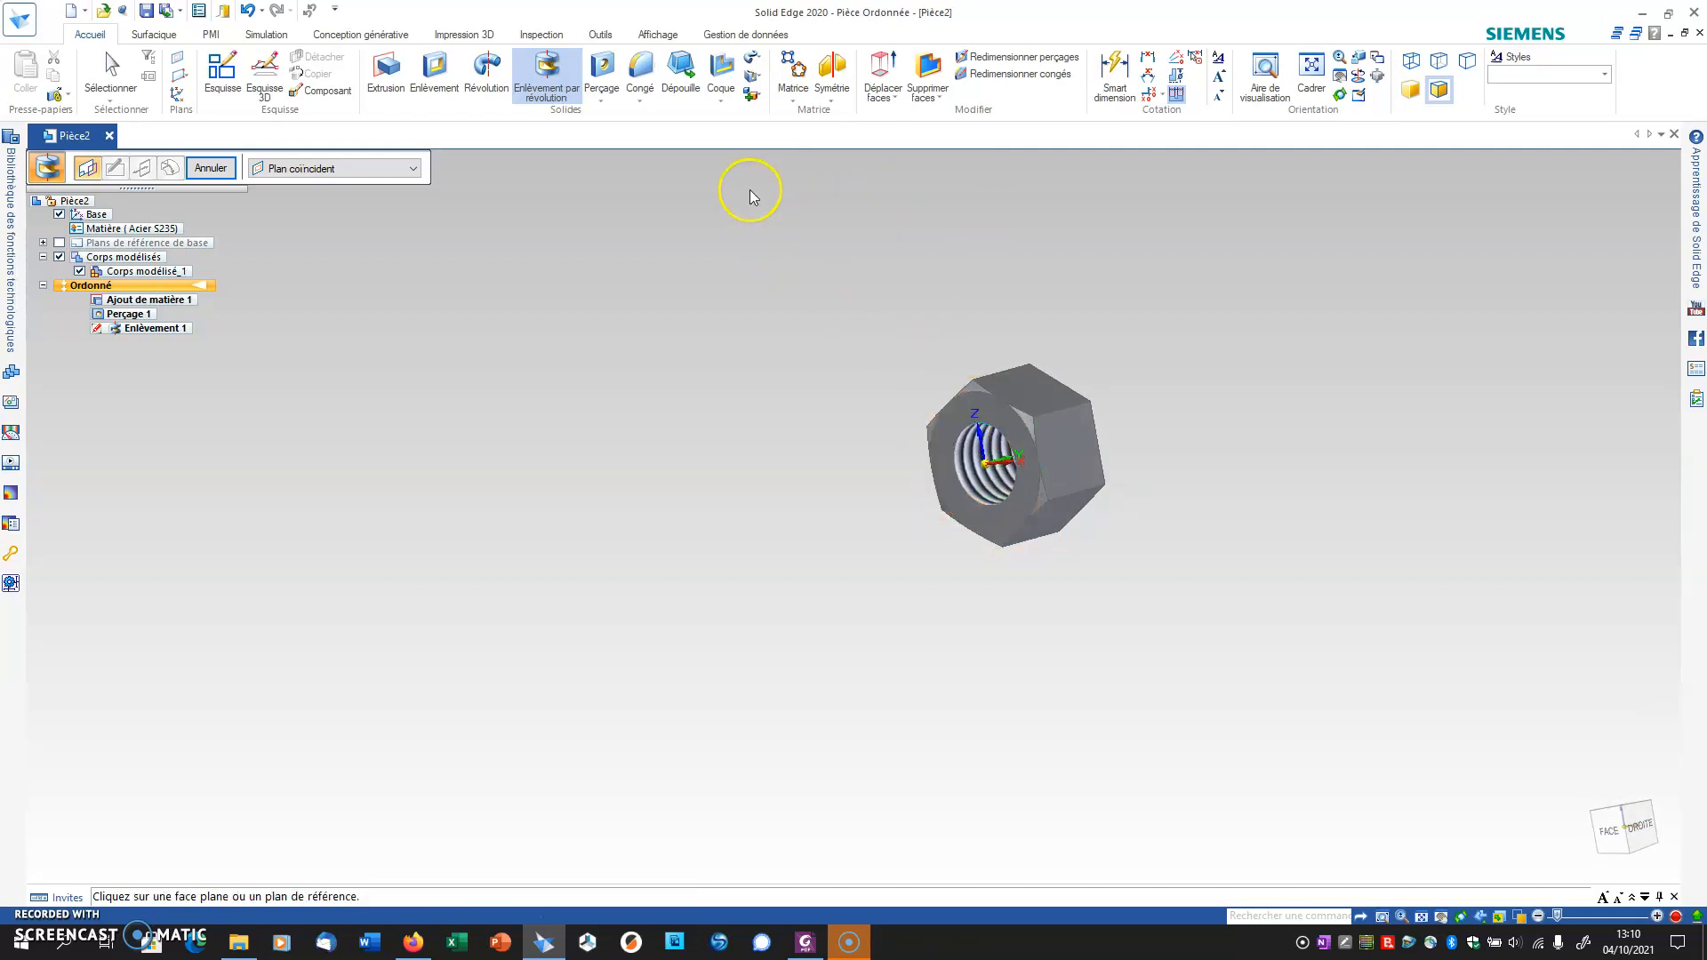
click(827, 73)
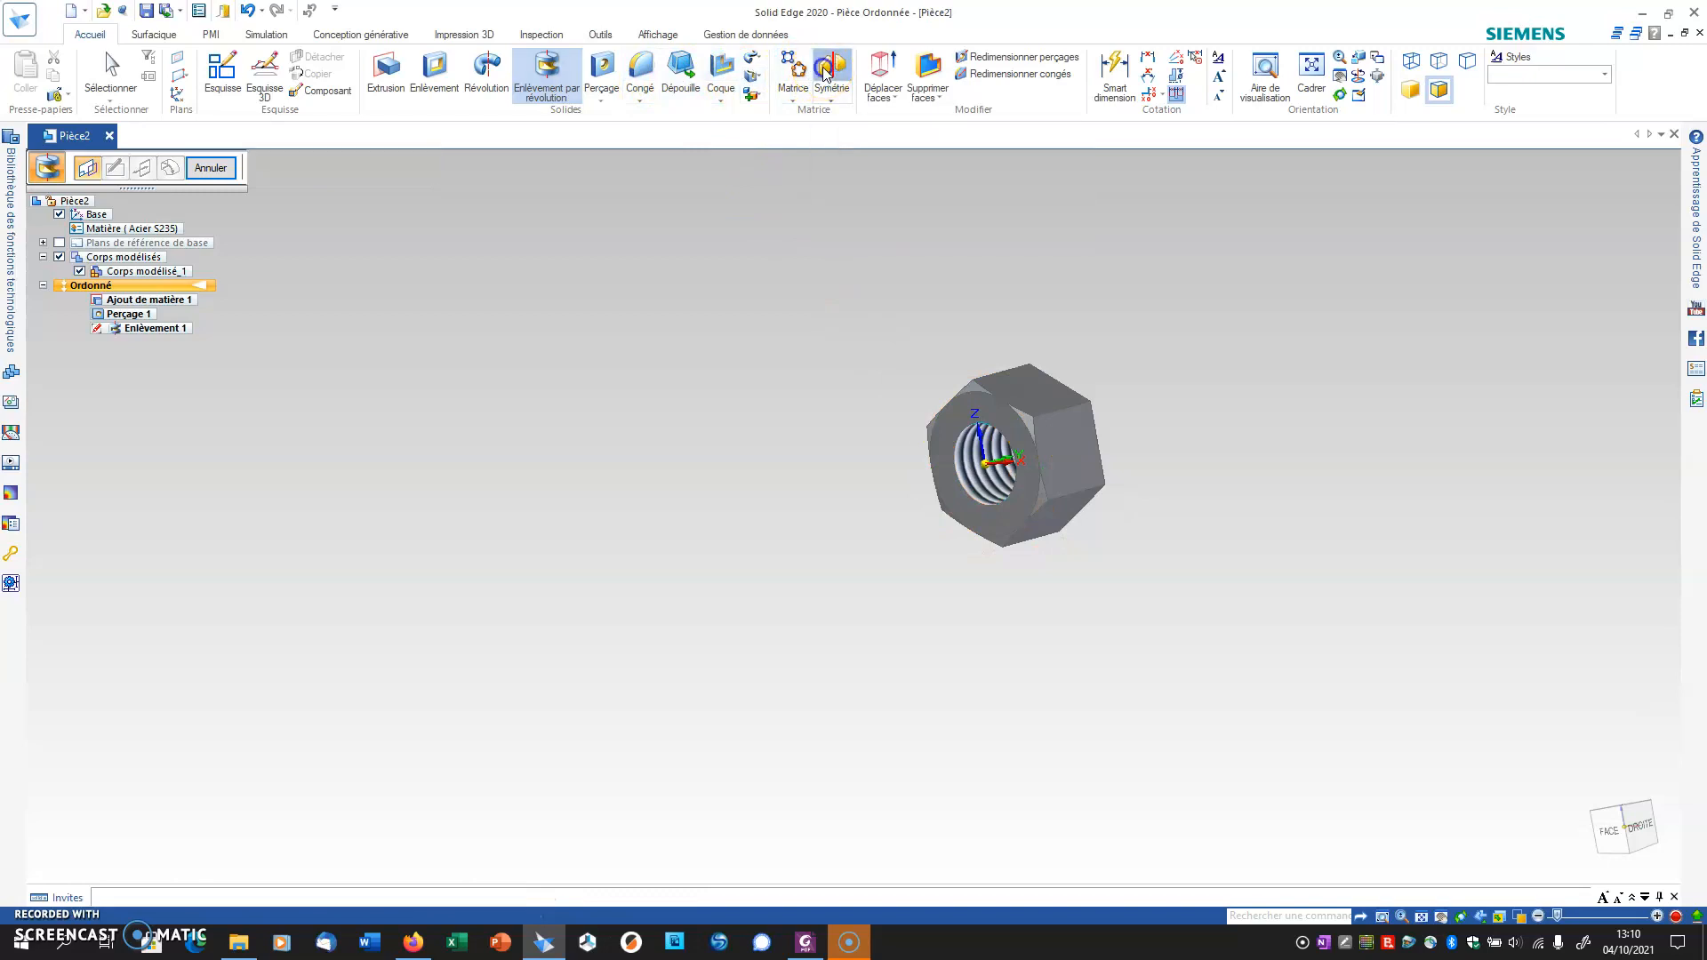
click(158, 329)
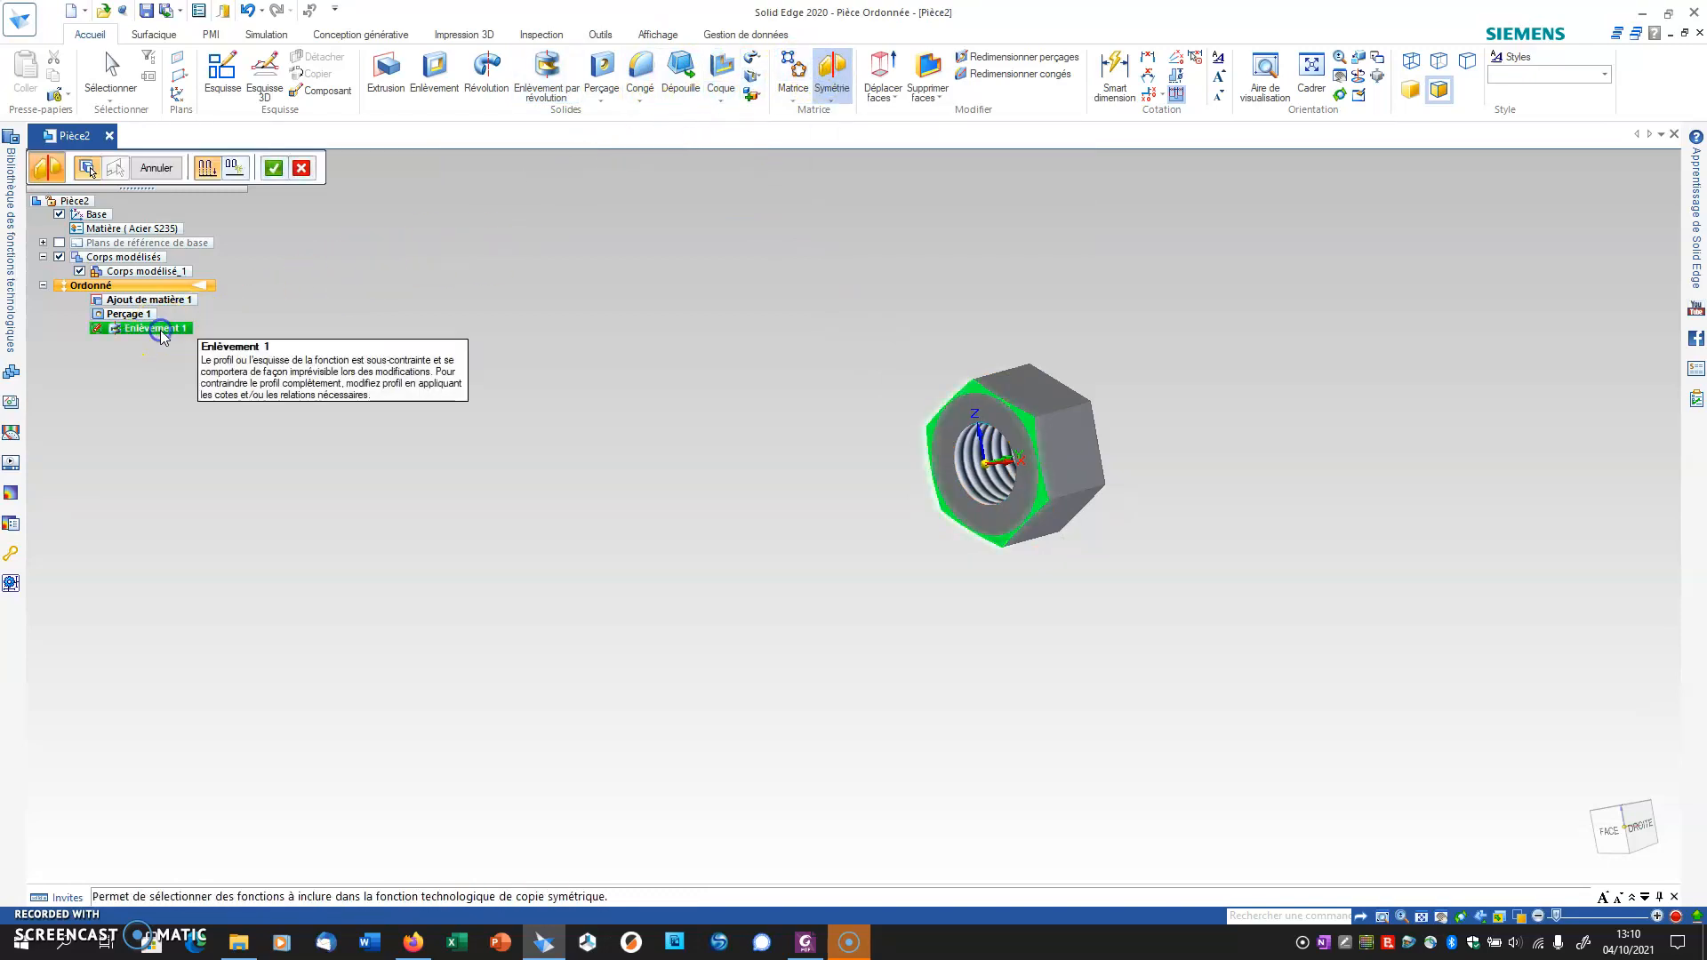
click(273, 169)
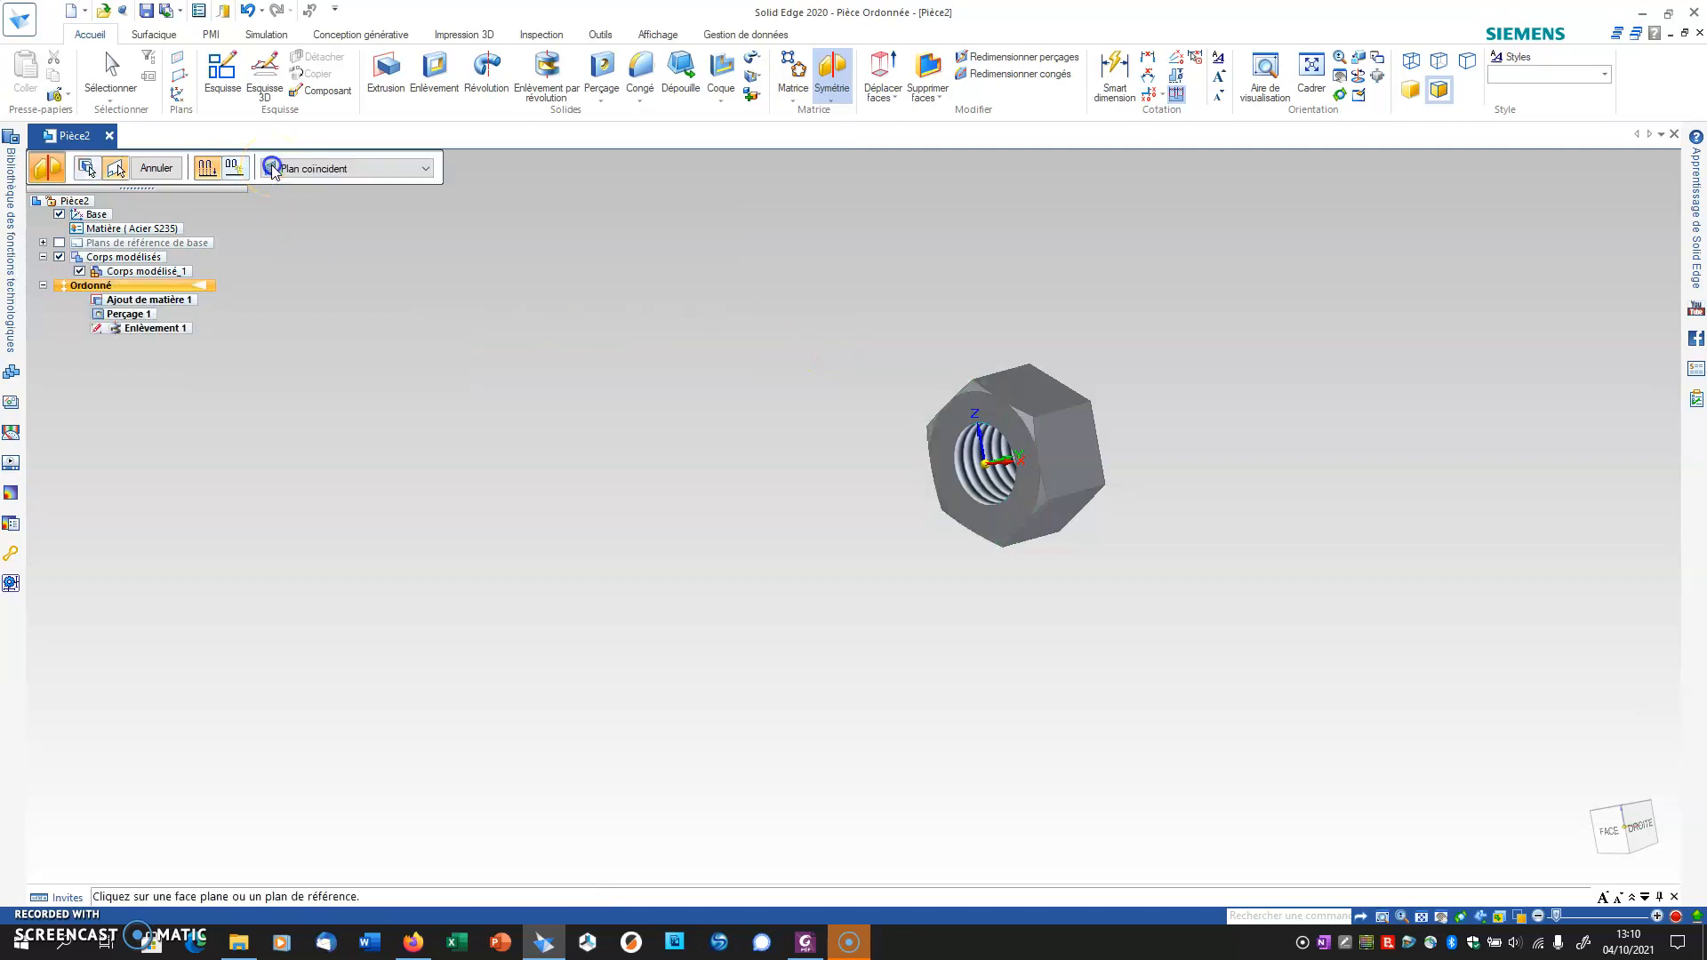
Step: Define the mirror plane as parallel to the nut's front face, with snapping restricted to edge midpoints
click(322, 169)
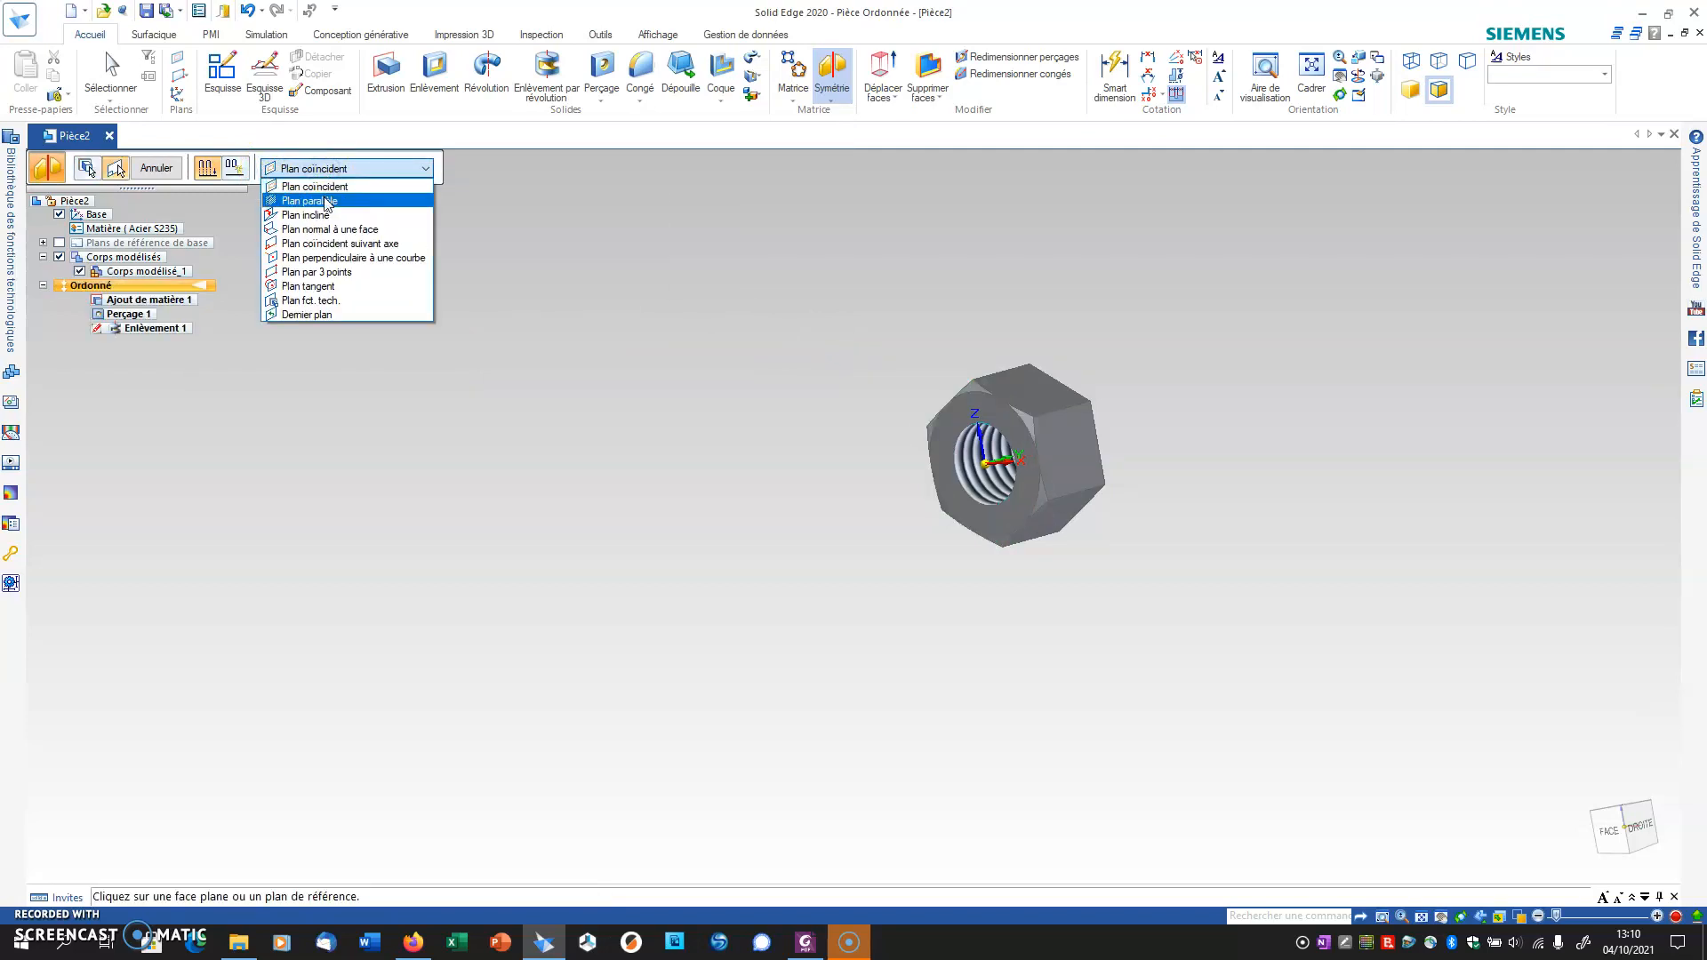
click(322, 195)
click(944, 425)
middle_drag(990, 451, 936, 461)
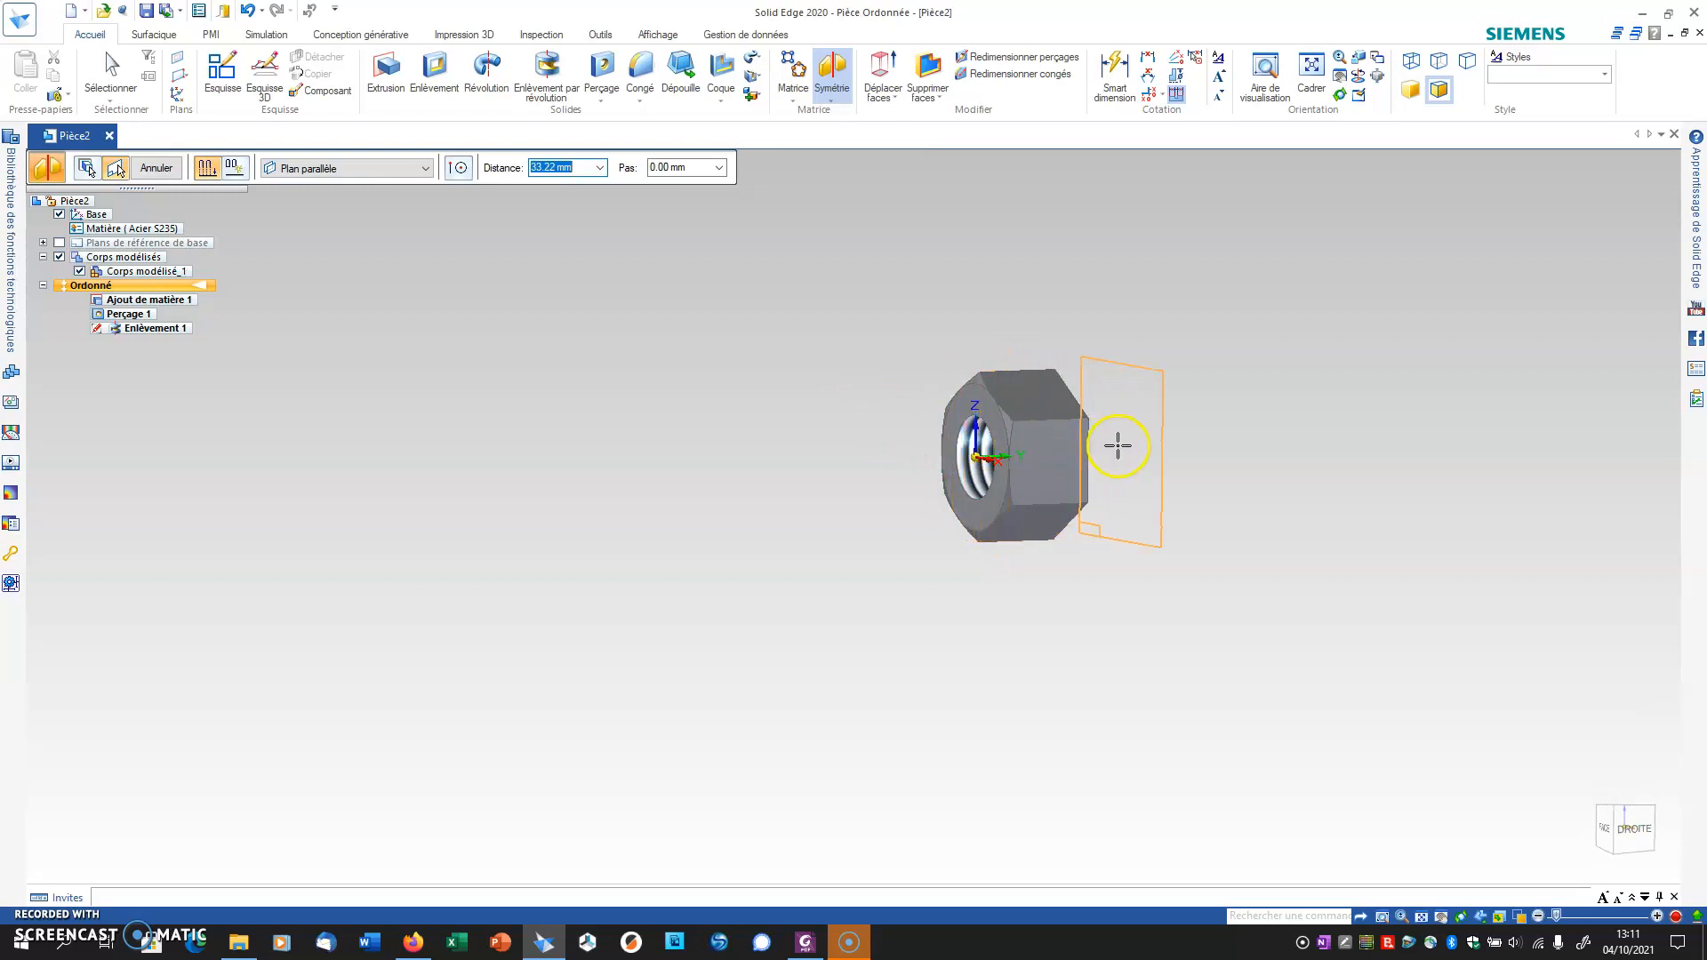
middle_drag(1136, 436, 1022, 438)
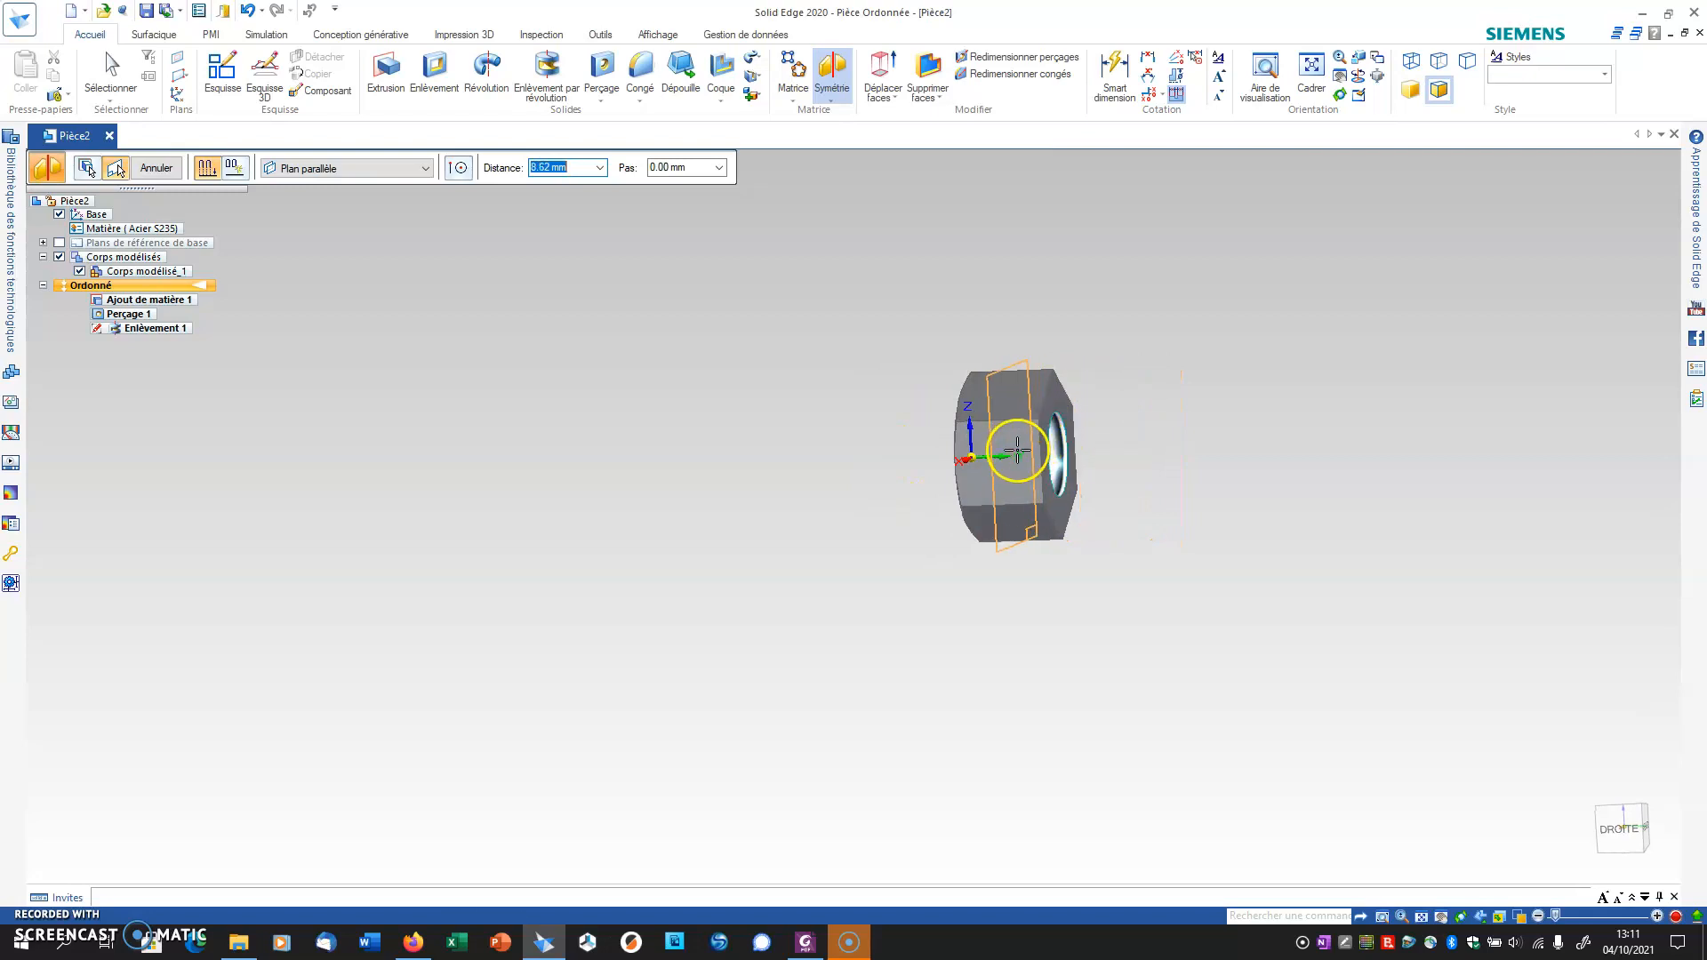
scroll(996, 422, up, 5)
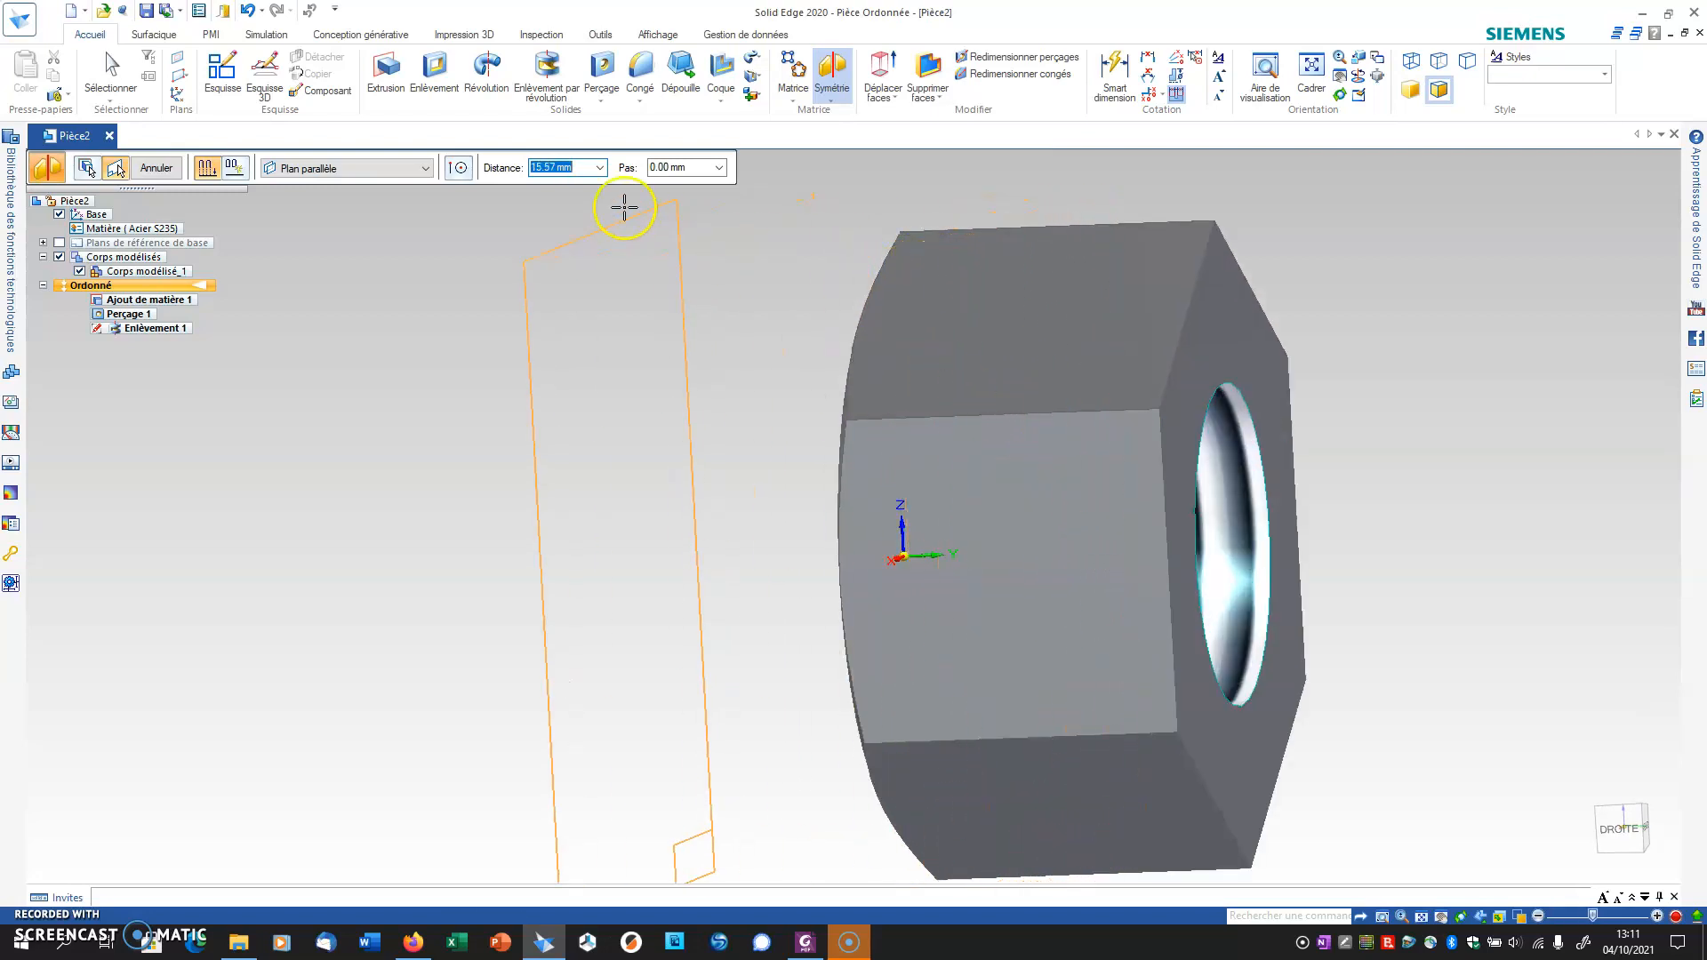
click(459, 167)
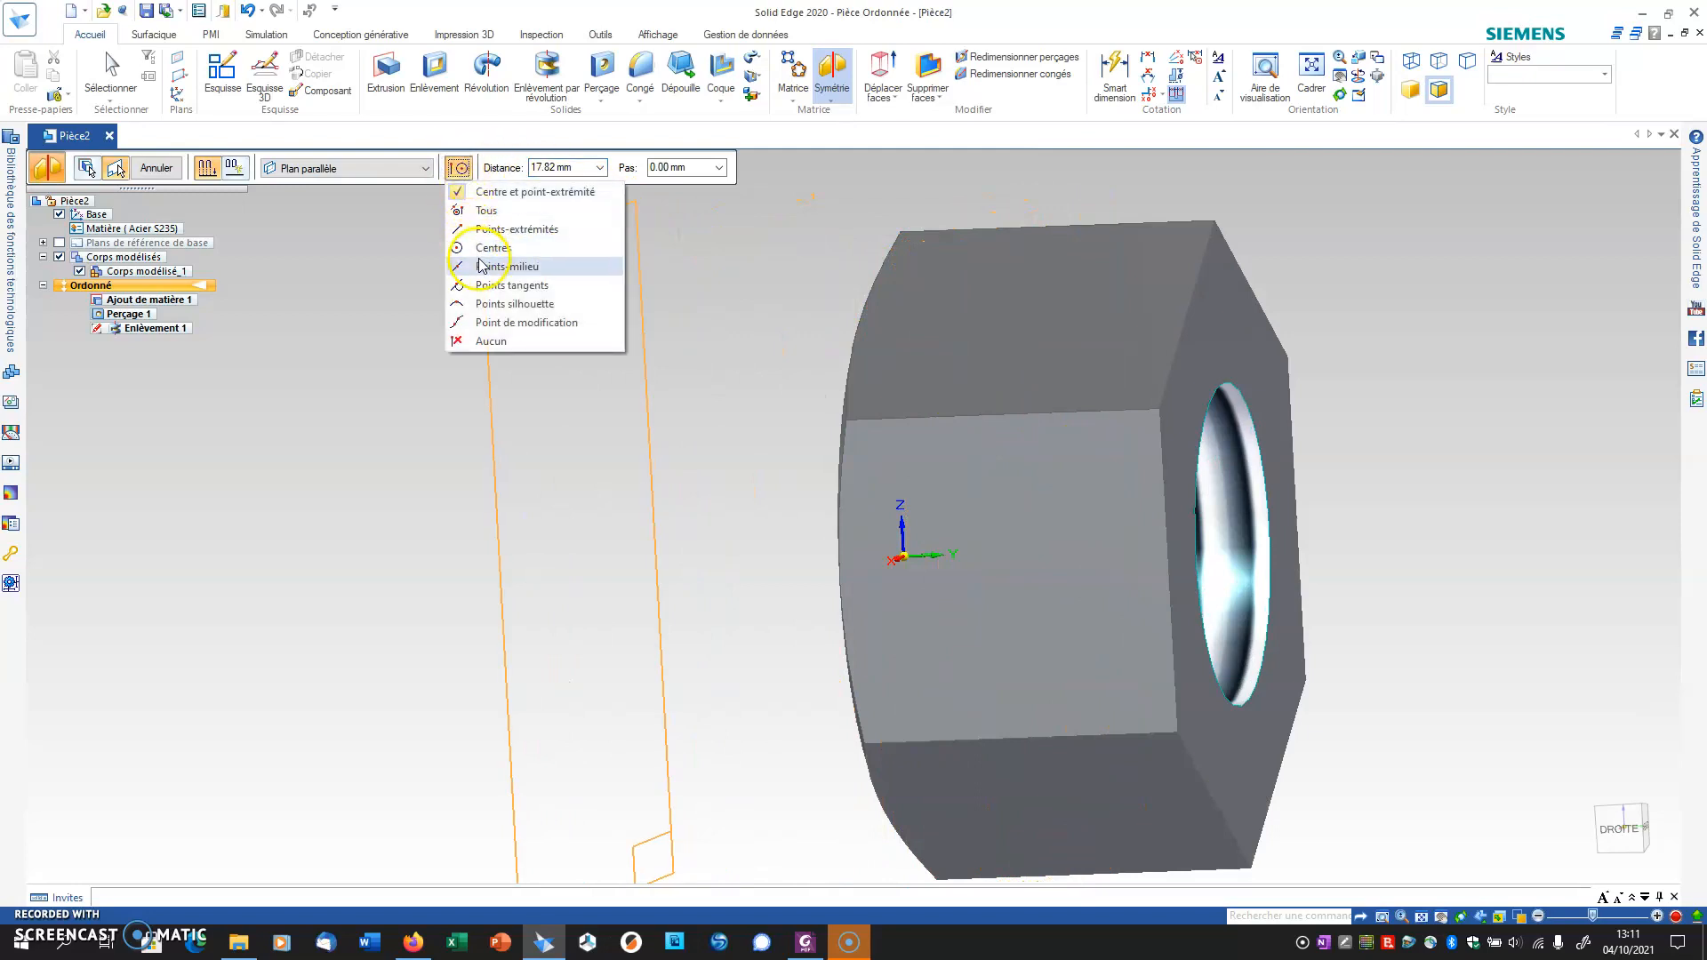
click(471, 230)
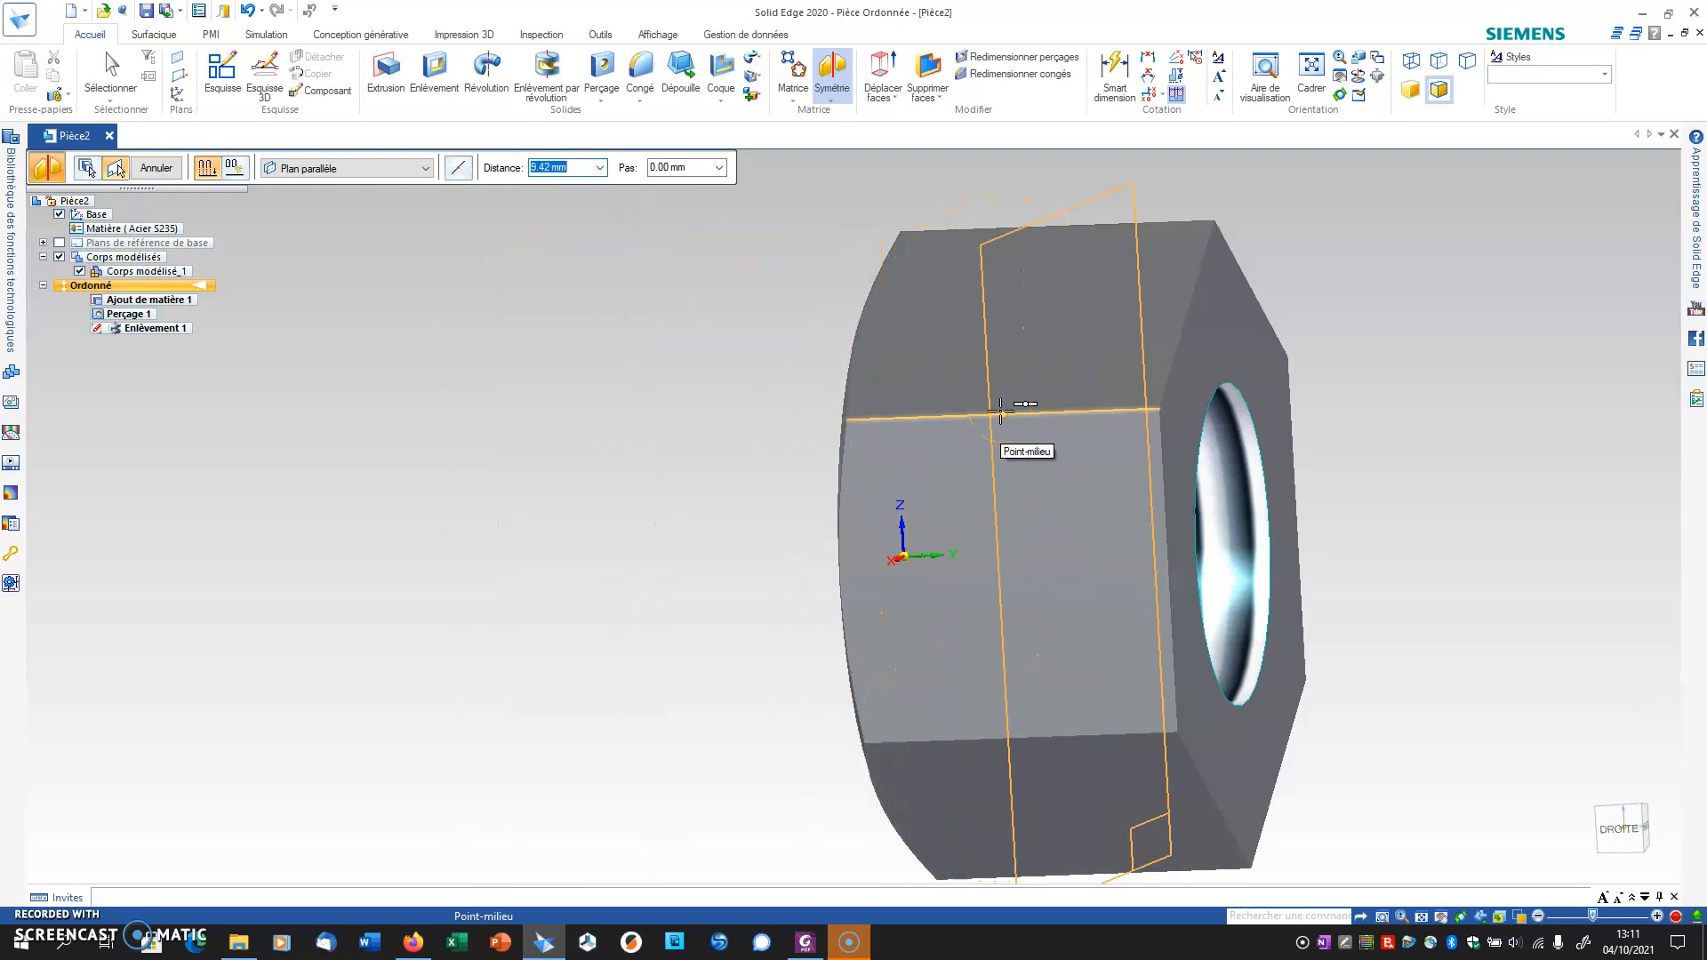
Step: Place the mirror plane 9 mm from the front face, inside the nut, and finish the mirror copy of the chamfer
middle_drag(831, 416, 872, 423)
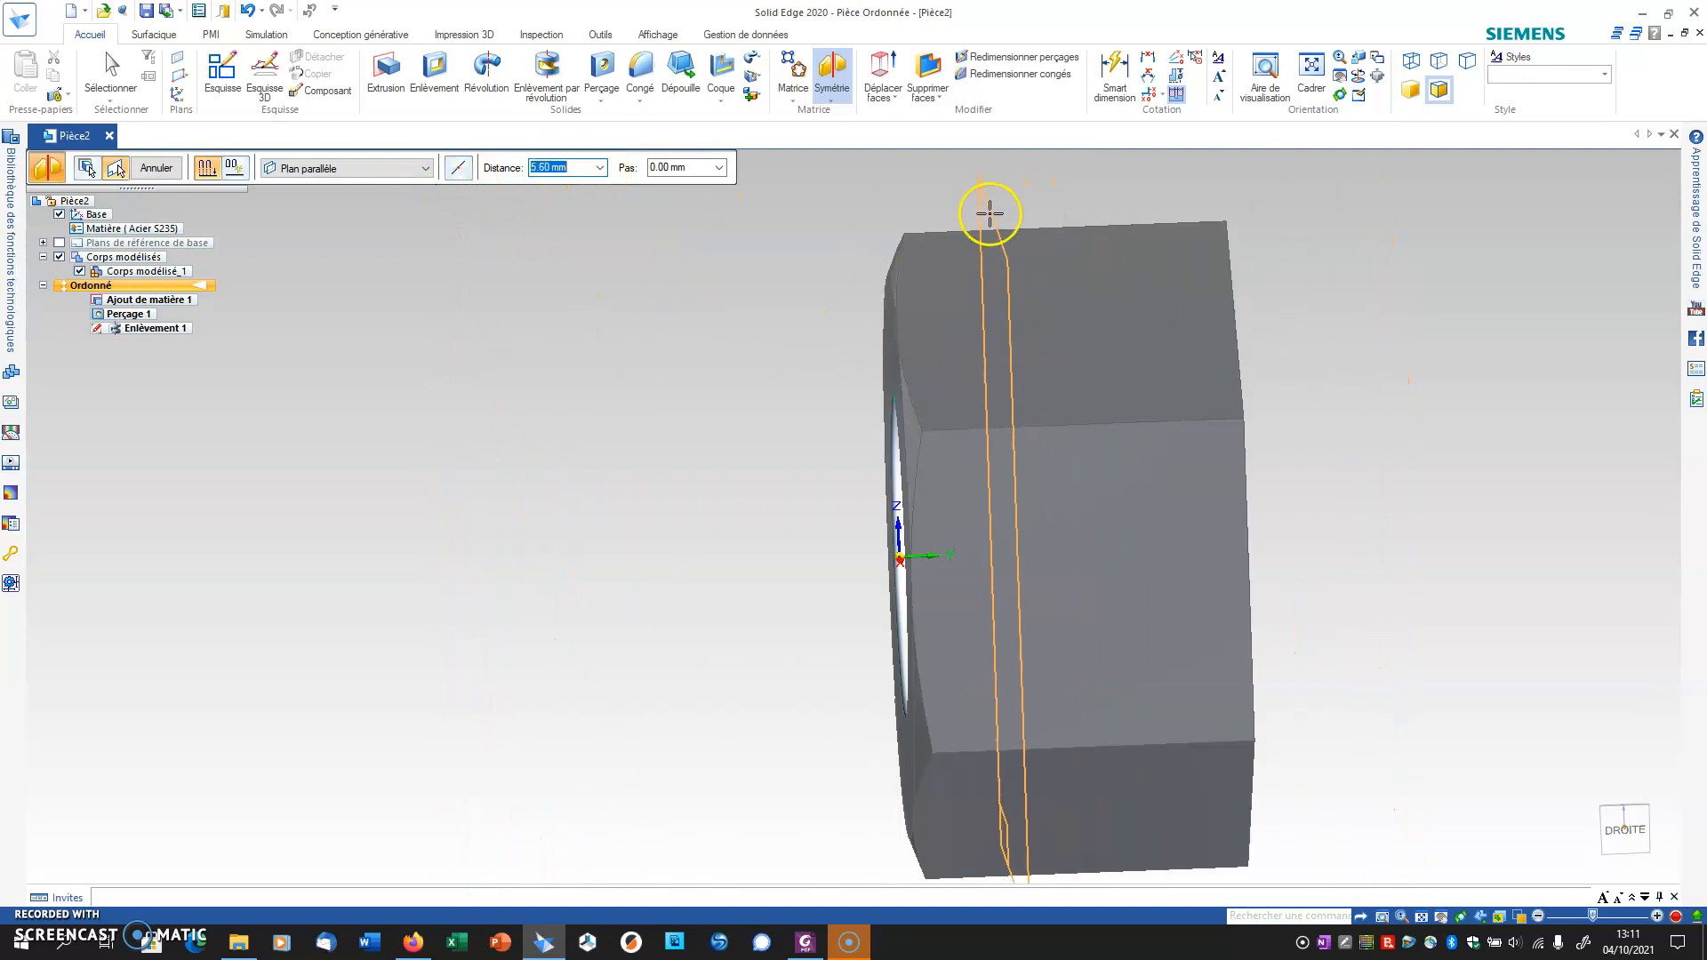
mouse_move(1375, 445)
middle_down()
mouse_move(1330, 454)
mouse_move(1351, 459)
middle_up()
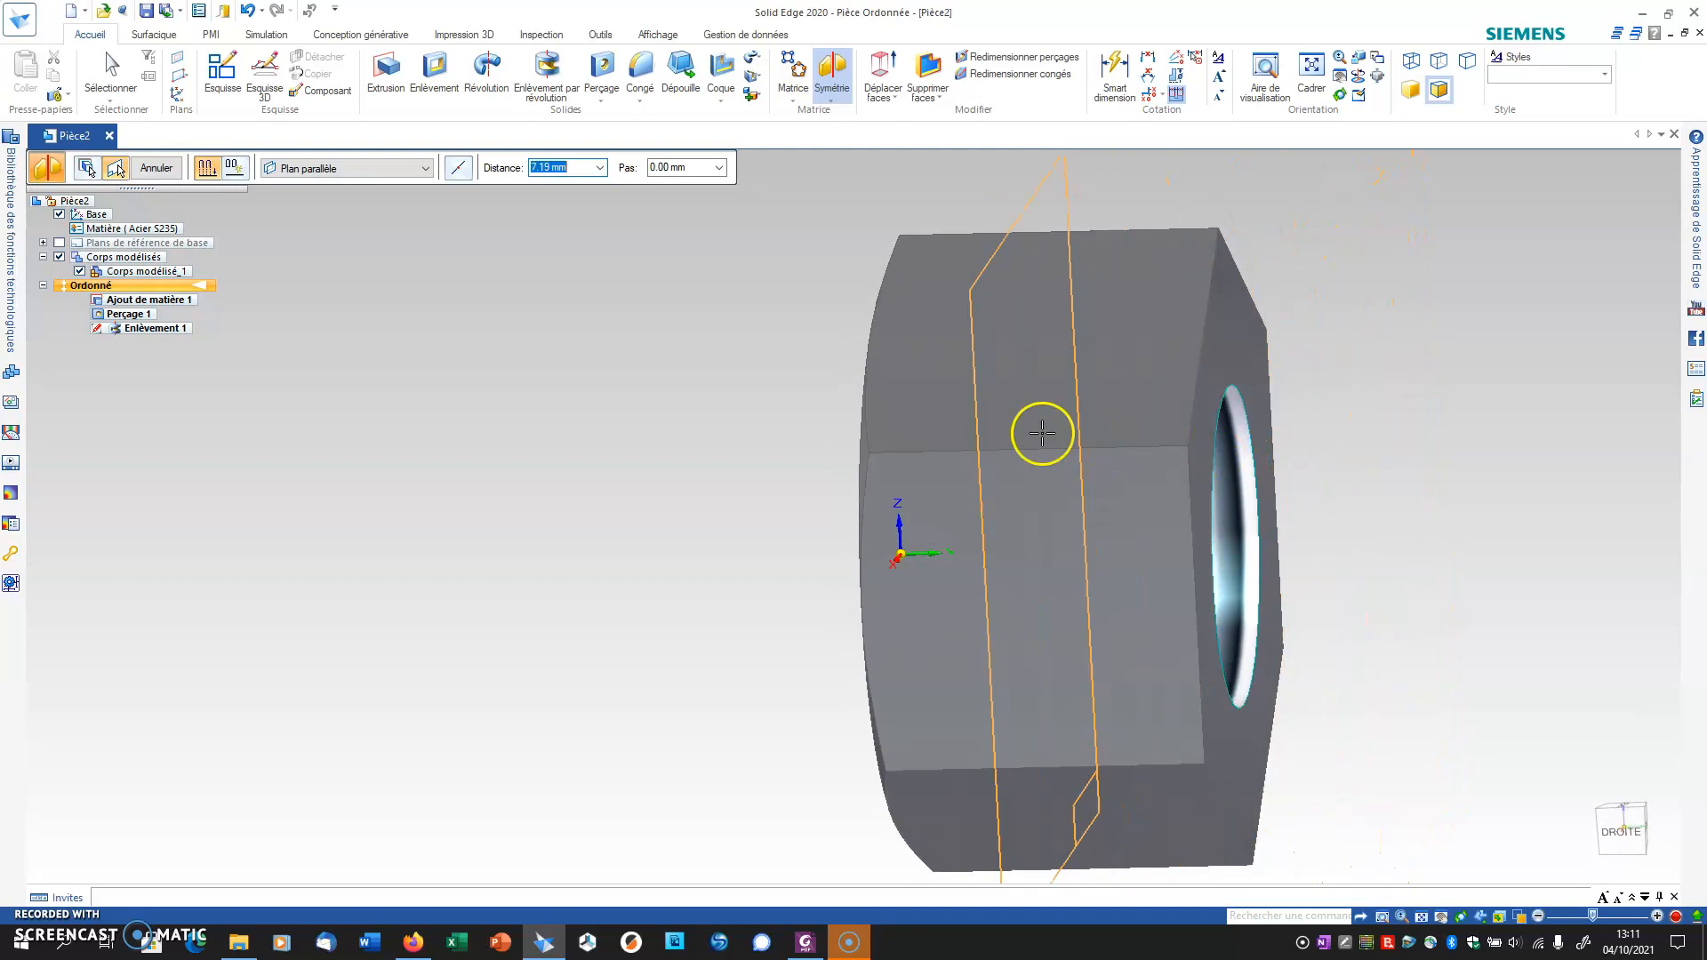
key(Return)
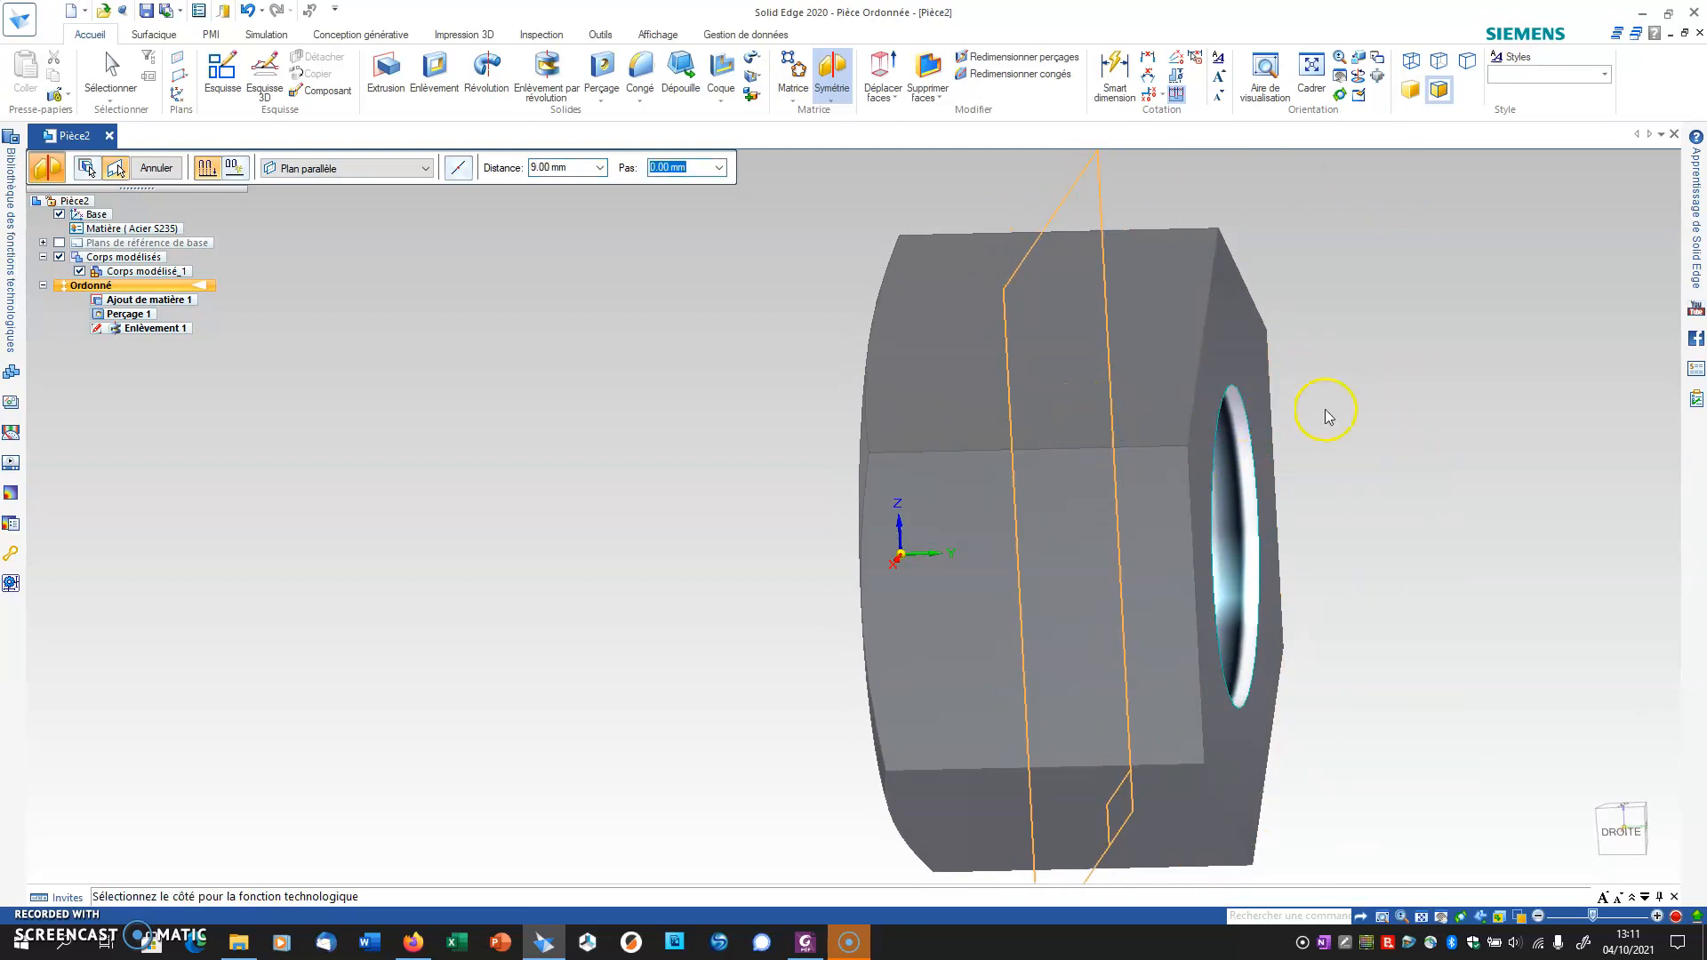
mouse_move(1414, 408)
middle_down()
mouse_move(1441, 397)
mouse_move(1415, 410)
middle_up()
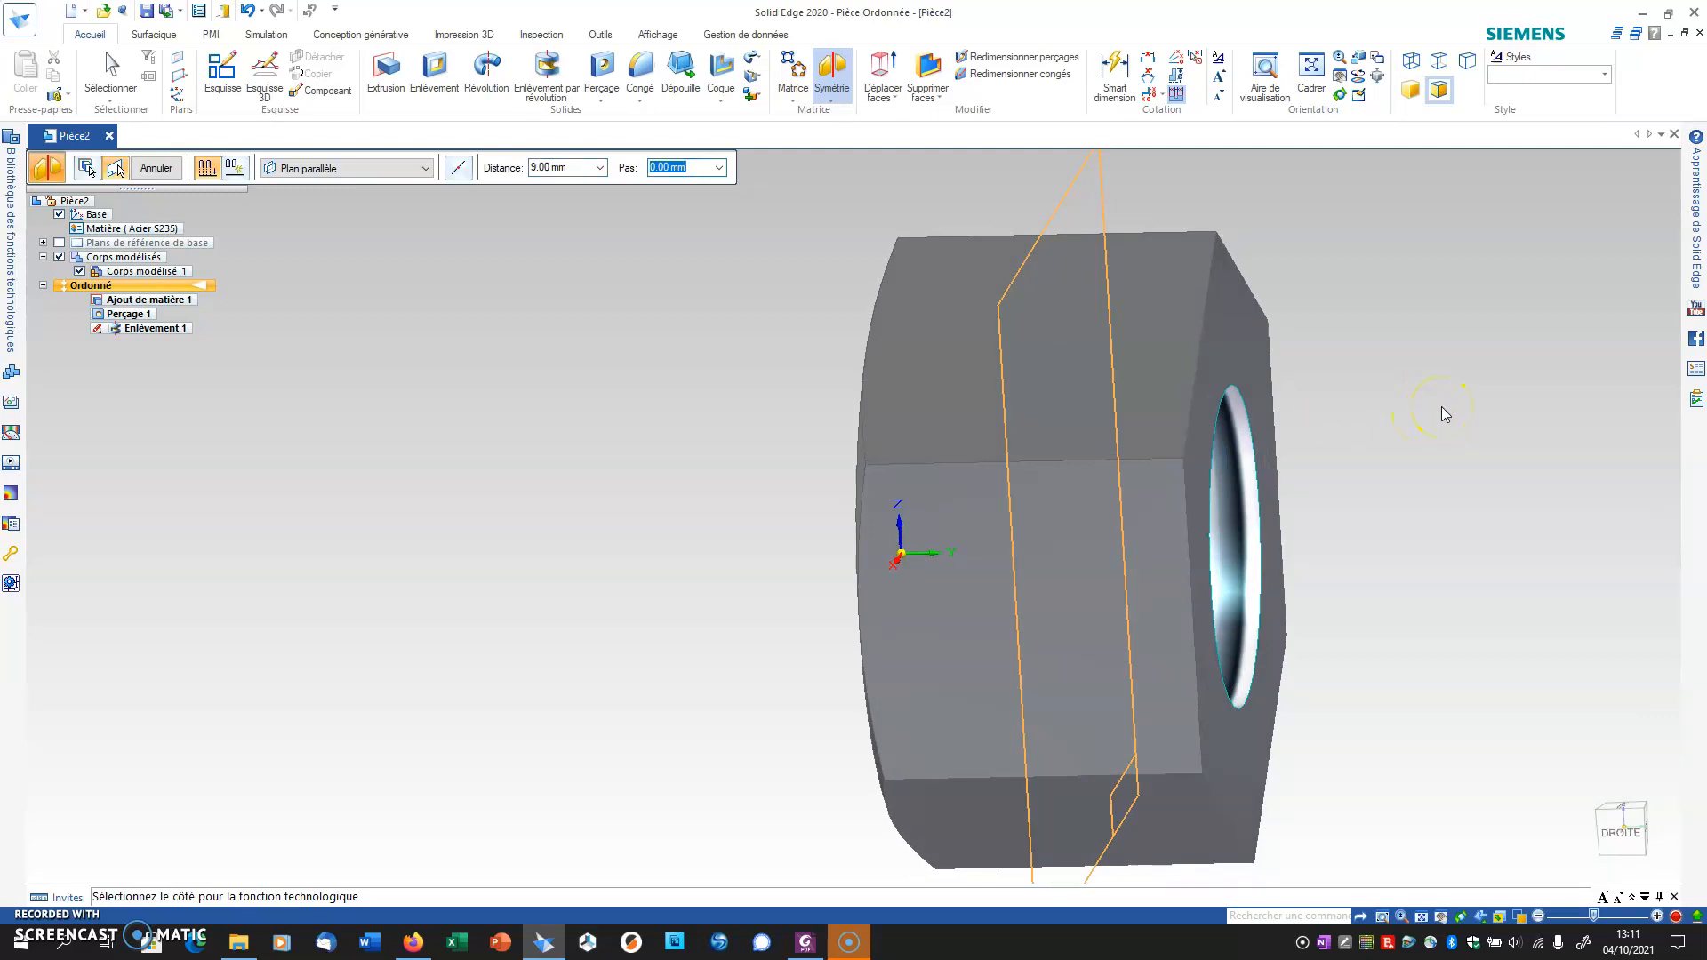
right_click(1442, 407)
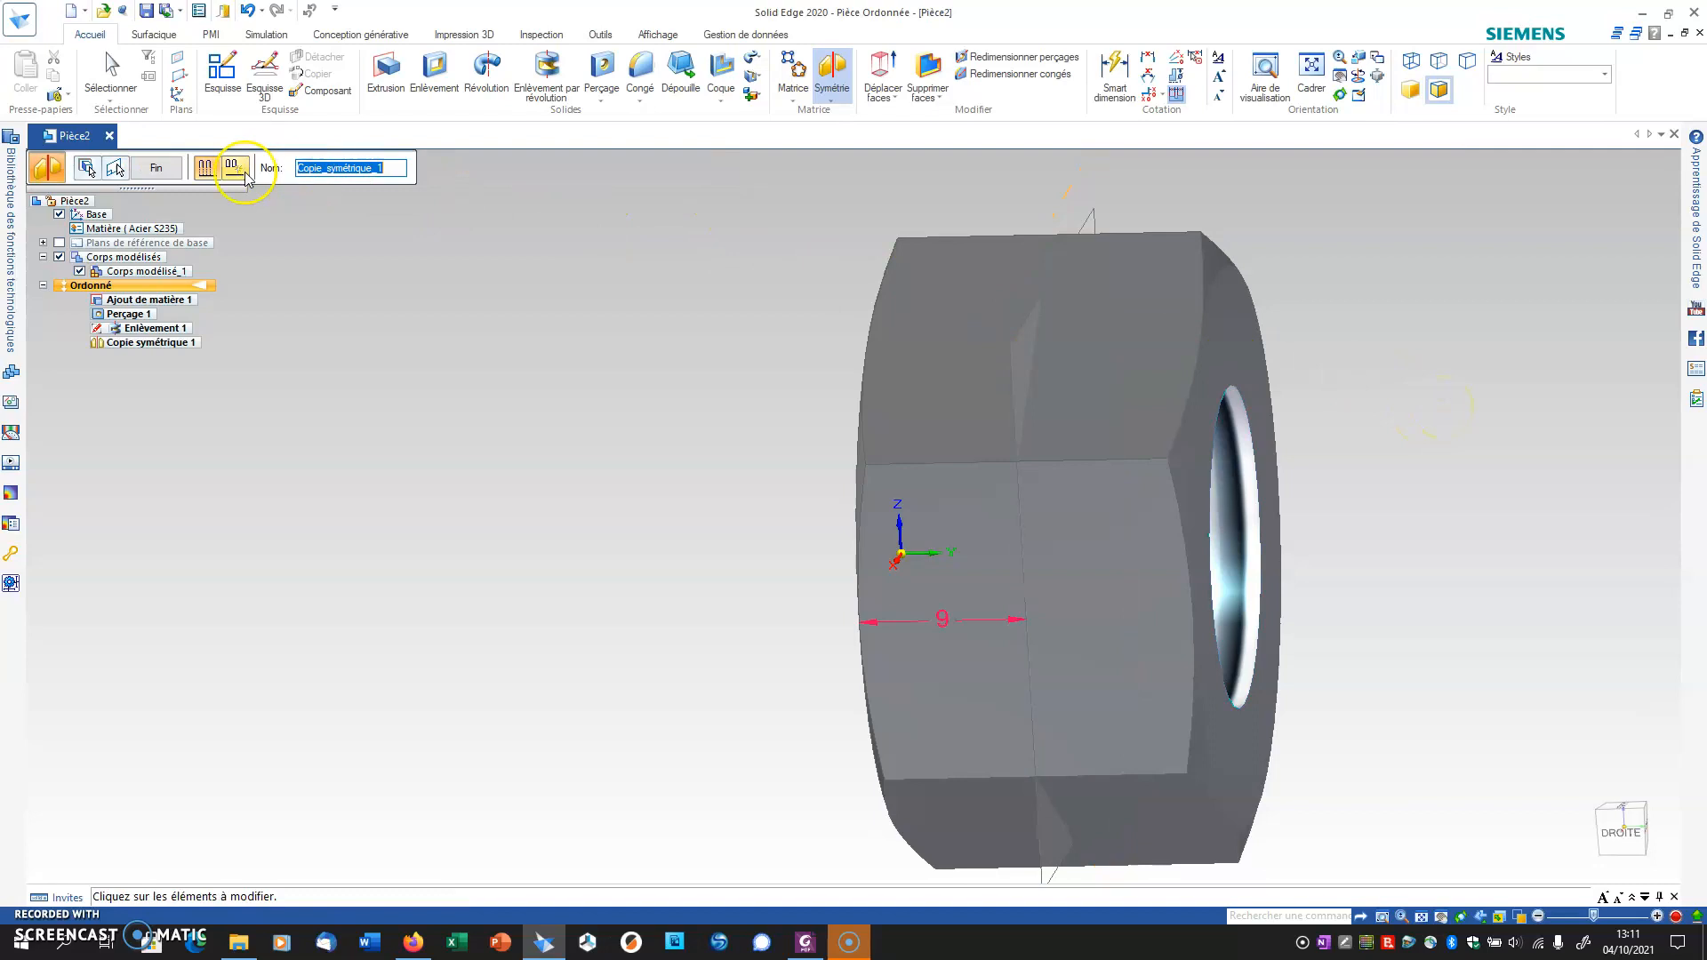
click(153, 167)
middle_drag(545, 420, 699, 379)
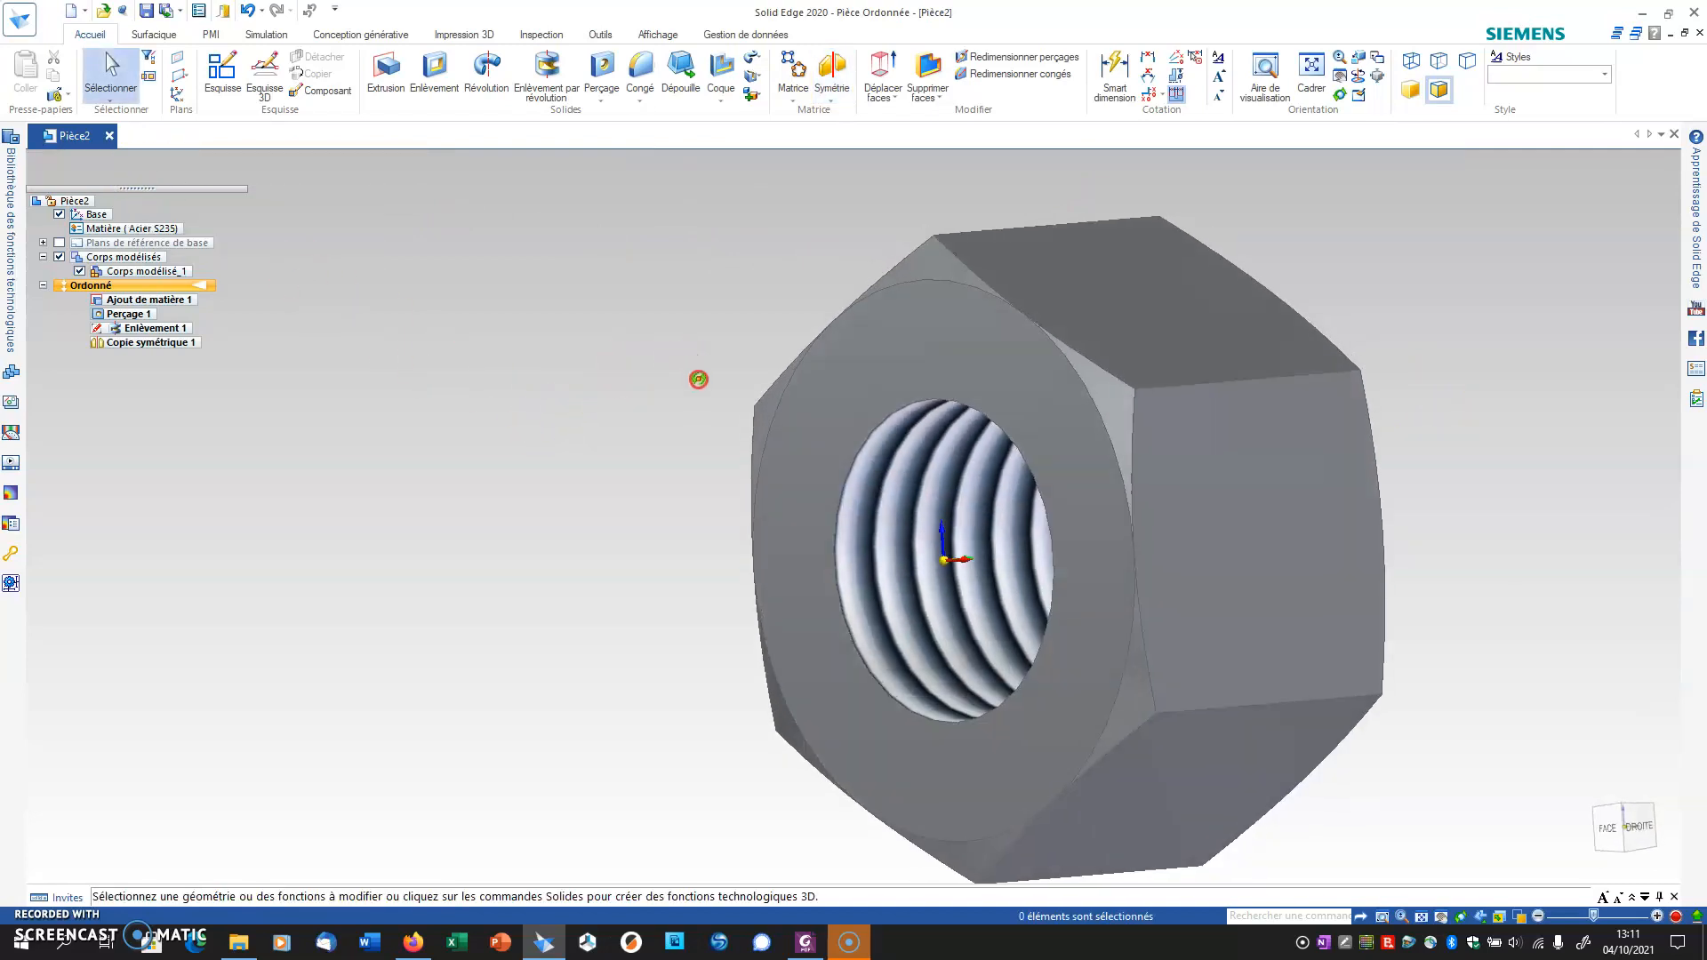
Step: Reopen the profile sketch of the revolved chamfer cut for editing
click(145, 330)
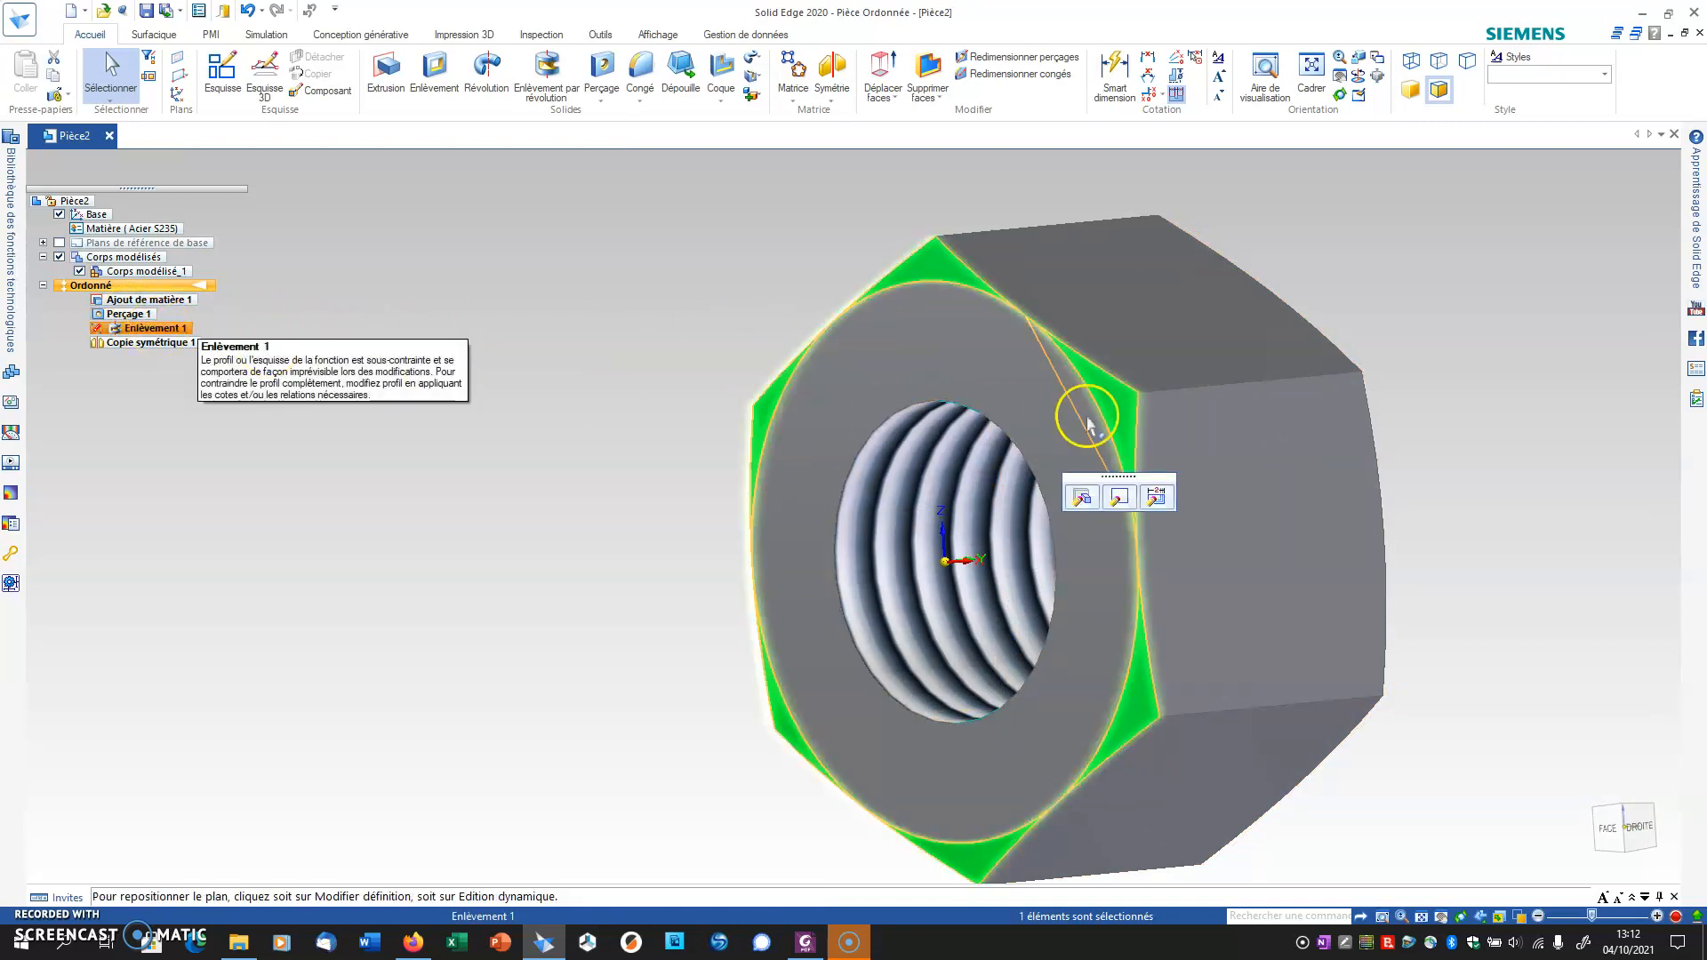
click(1115, 496)
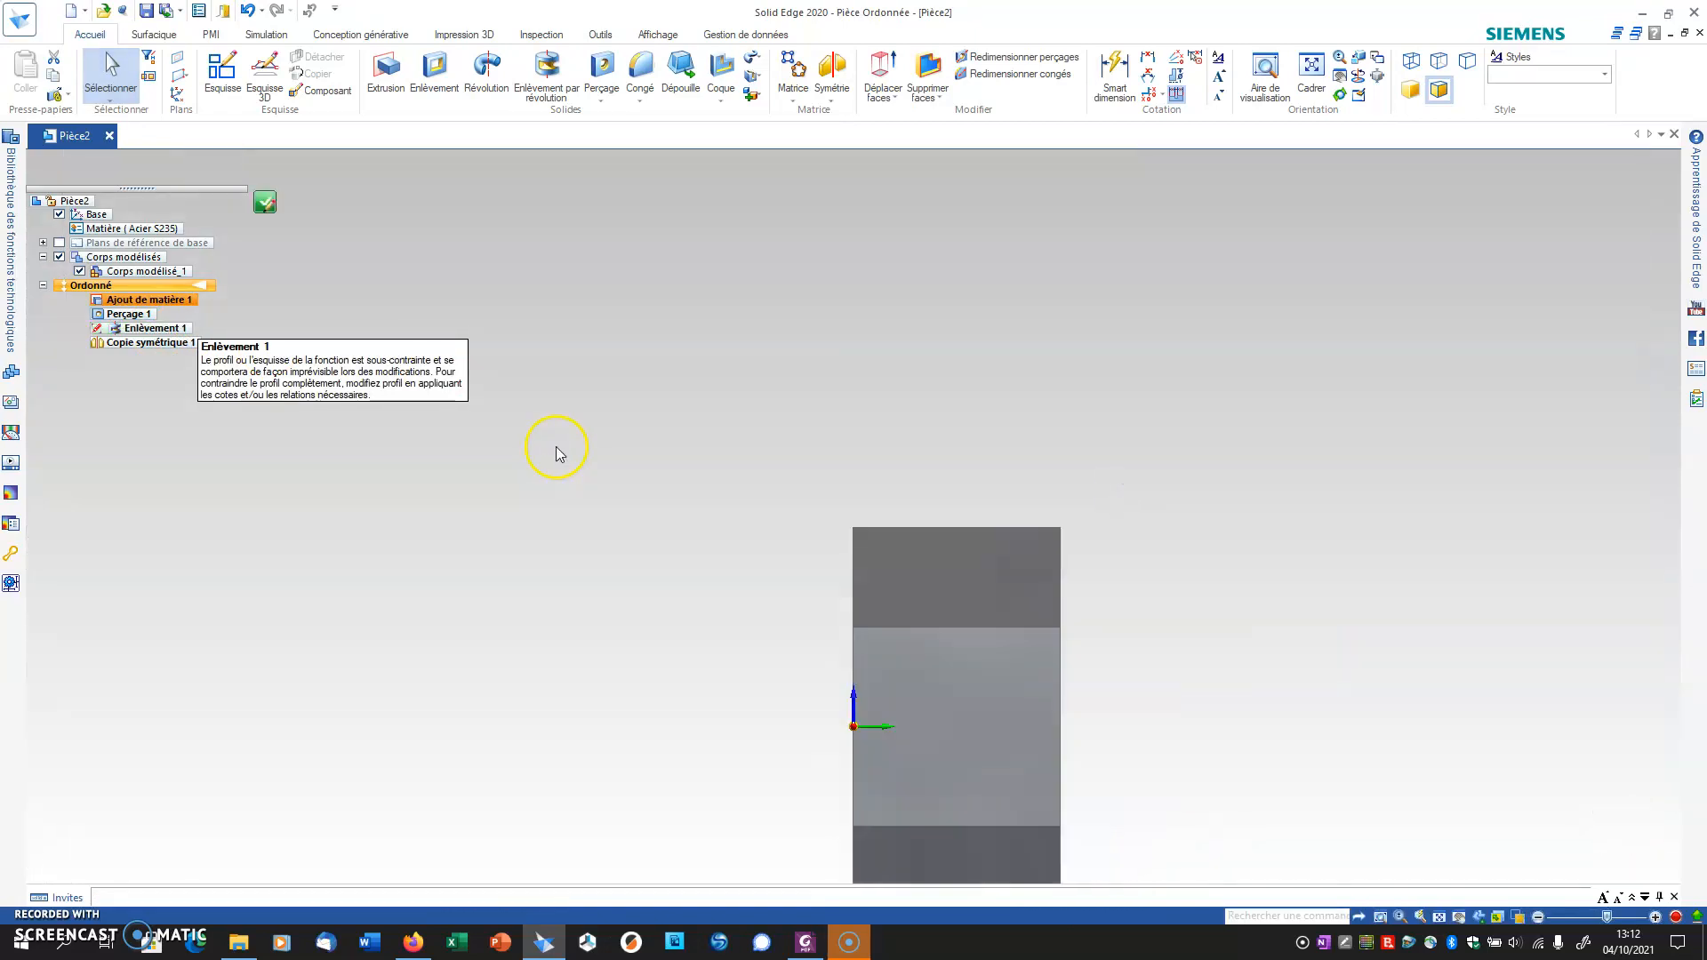
scroll(863, 439, up, 3)
scroll(863, 438, down, 3)
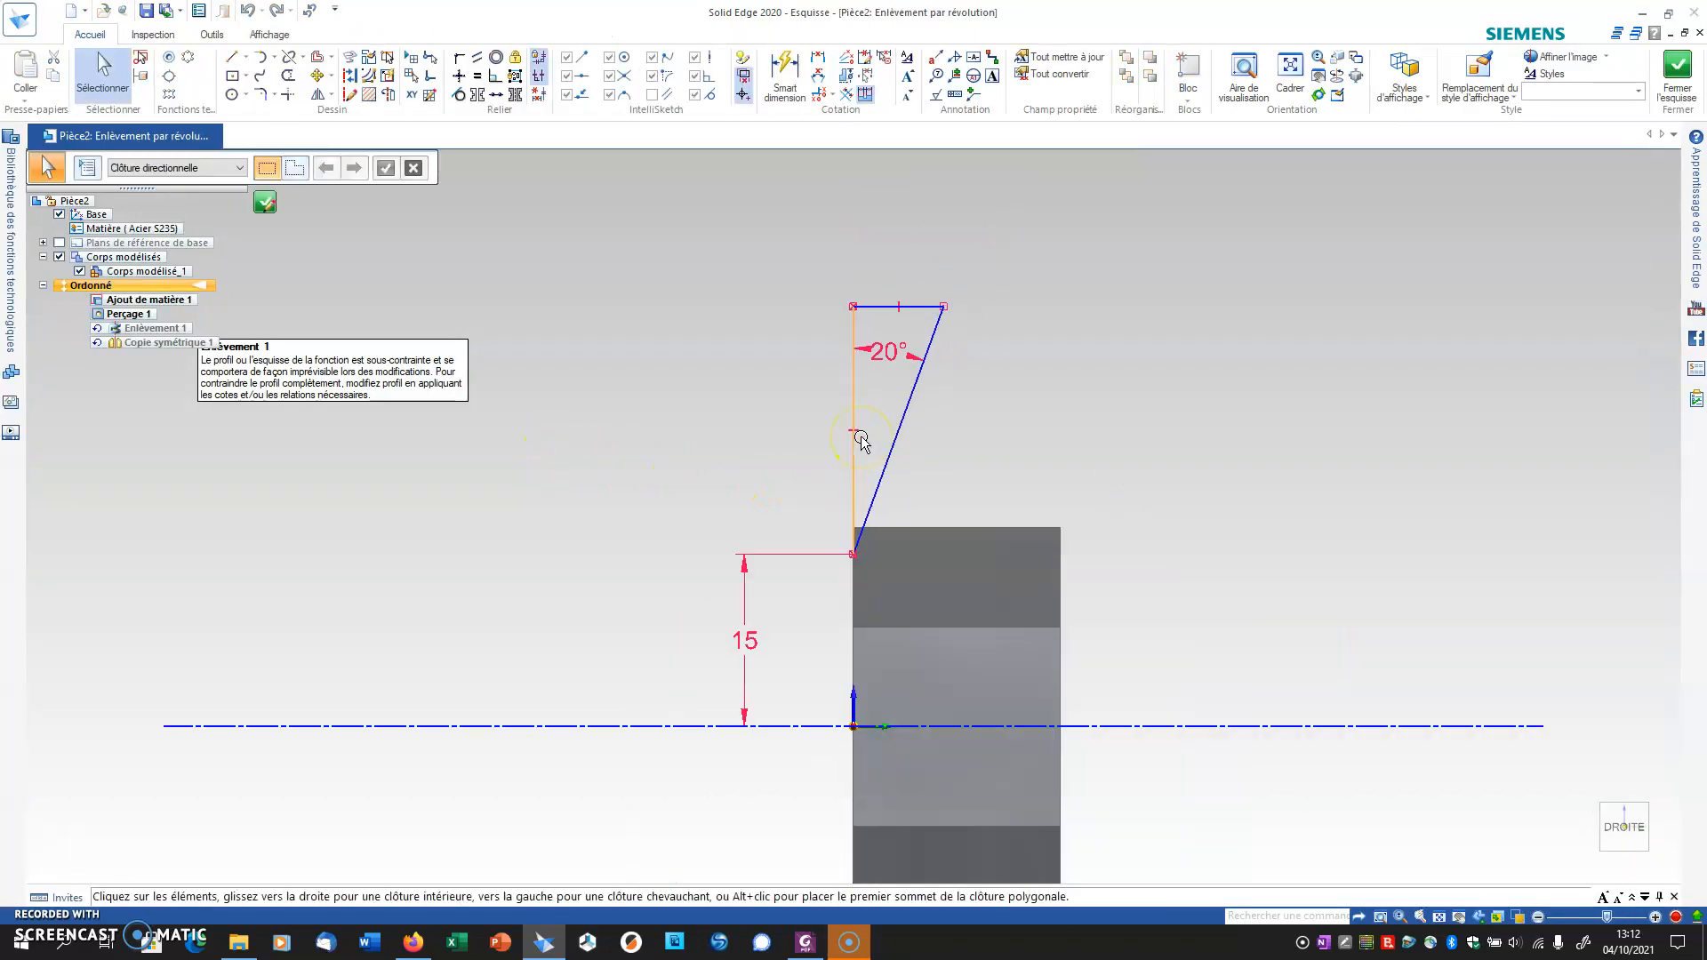
Step: Dimension the length of the triangle's vertical side and check the relationship colours display option
click(783, 64)
click(852, 313)
click(775, 323)
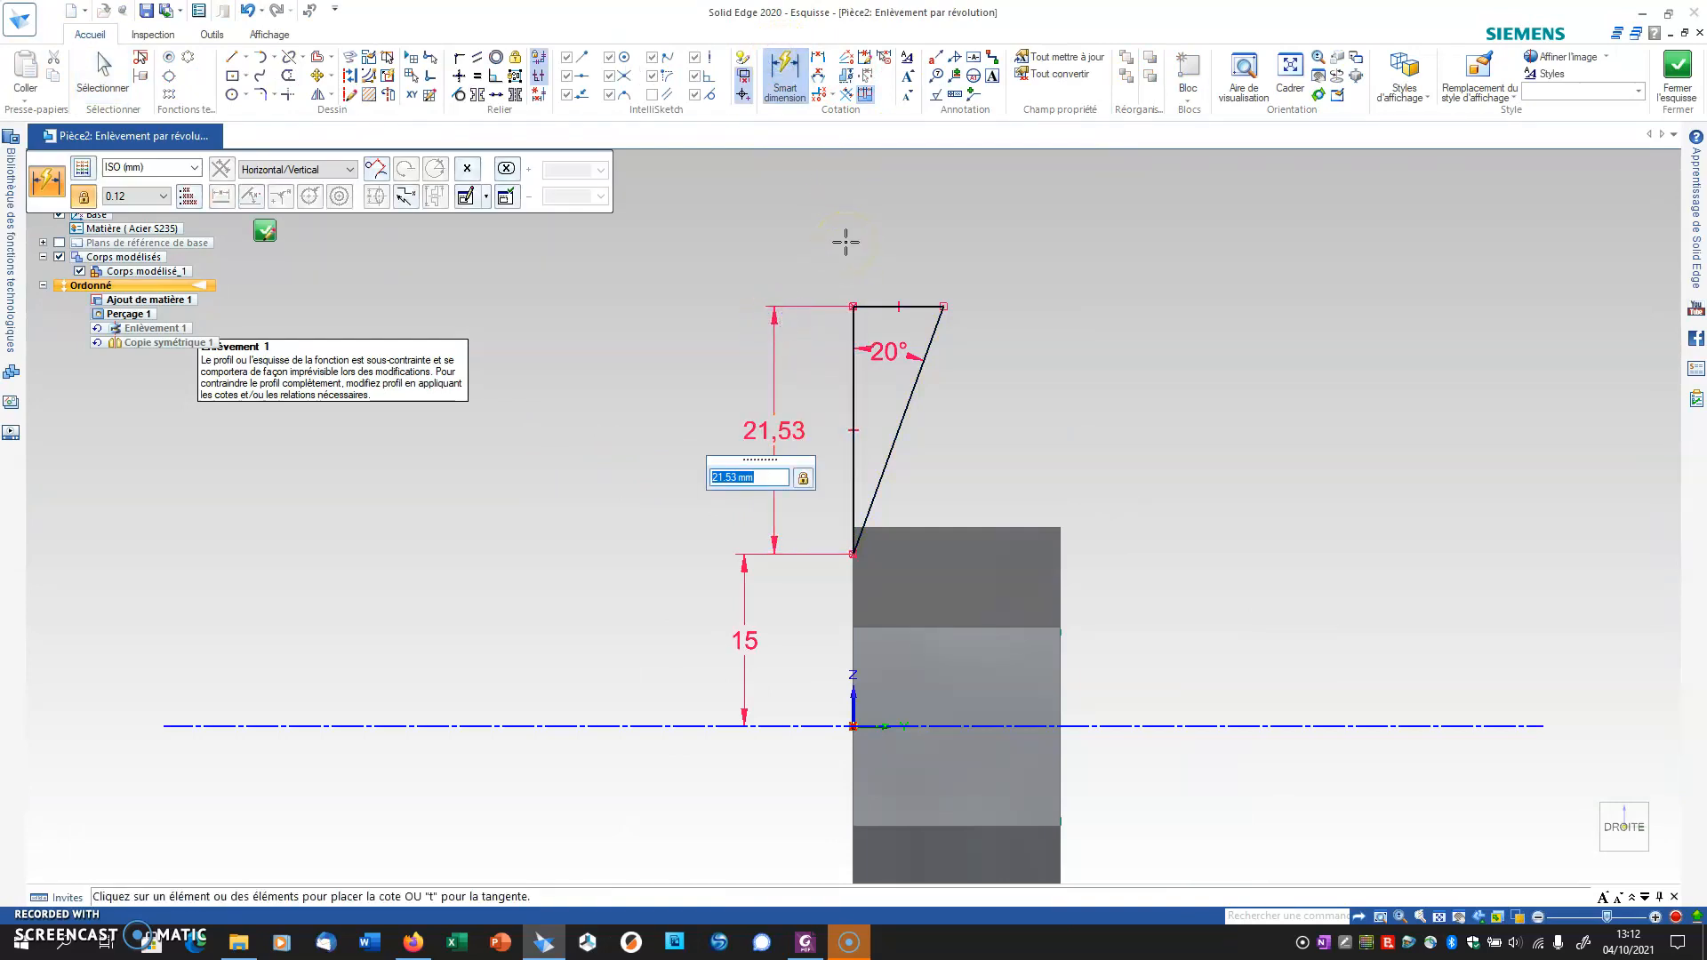
click(899, 238)
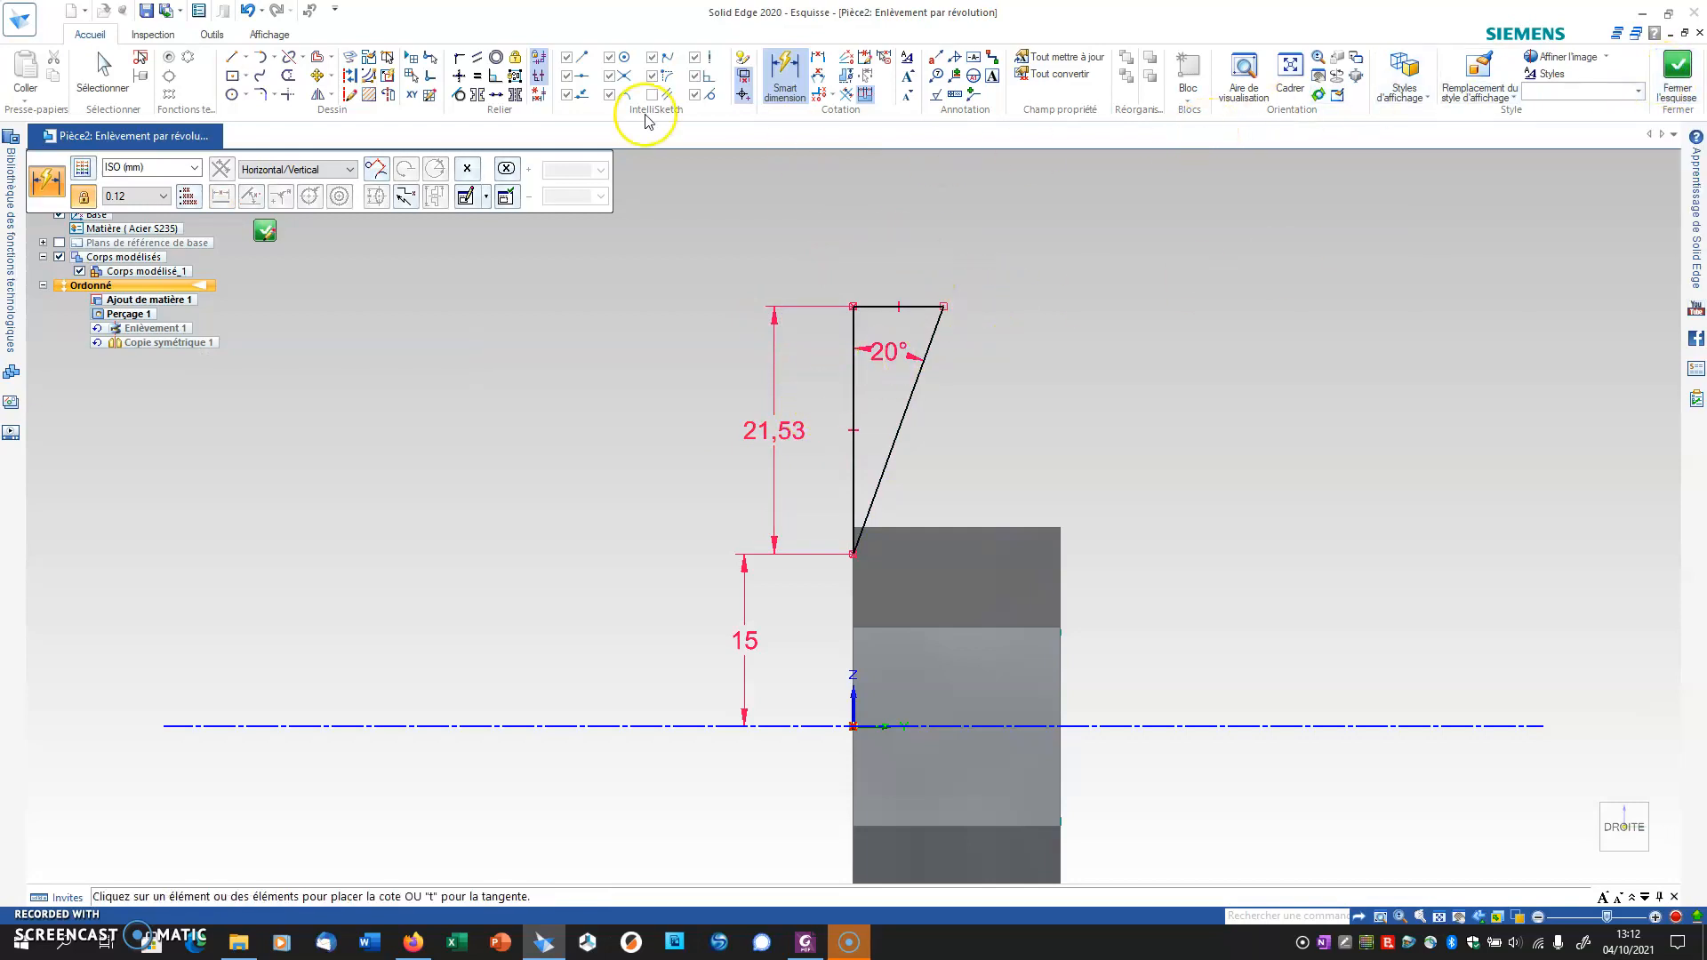
click(160, 36)
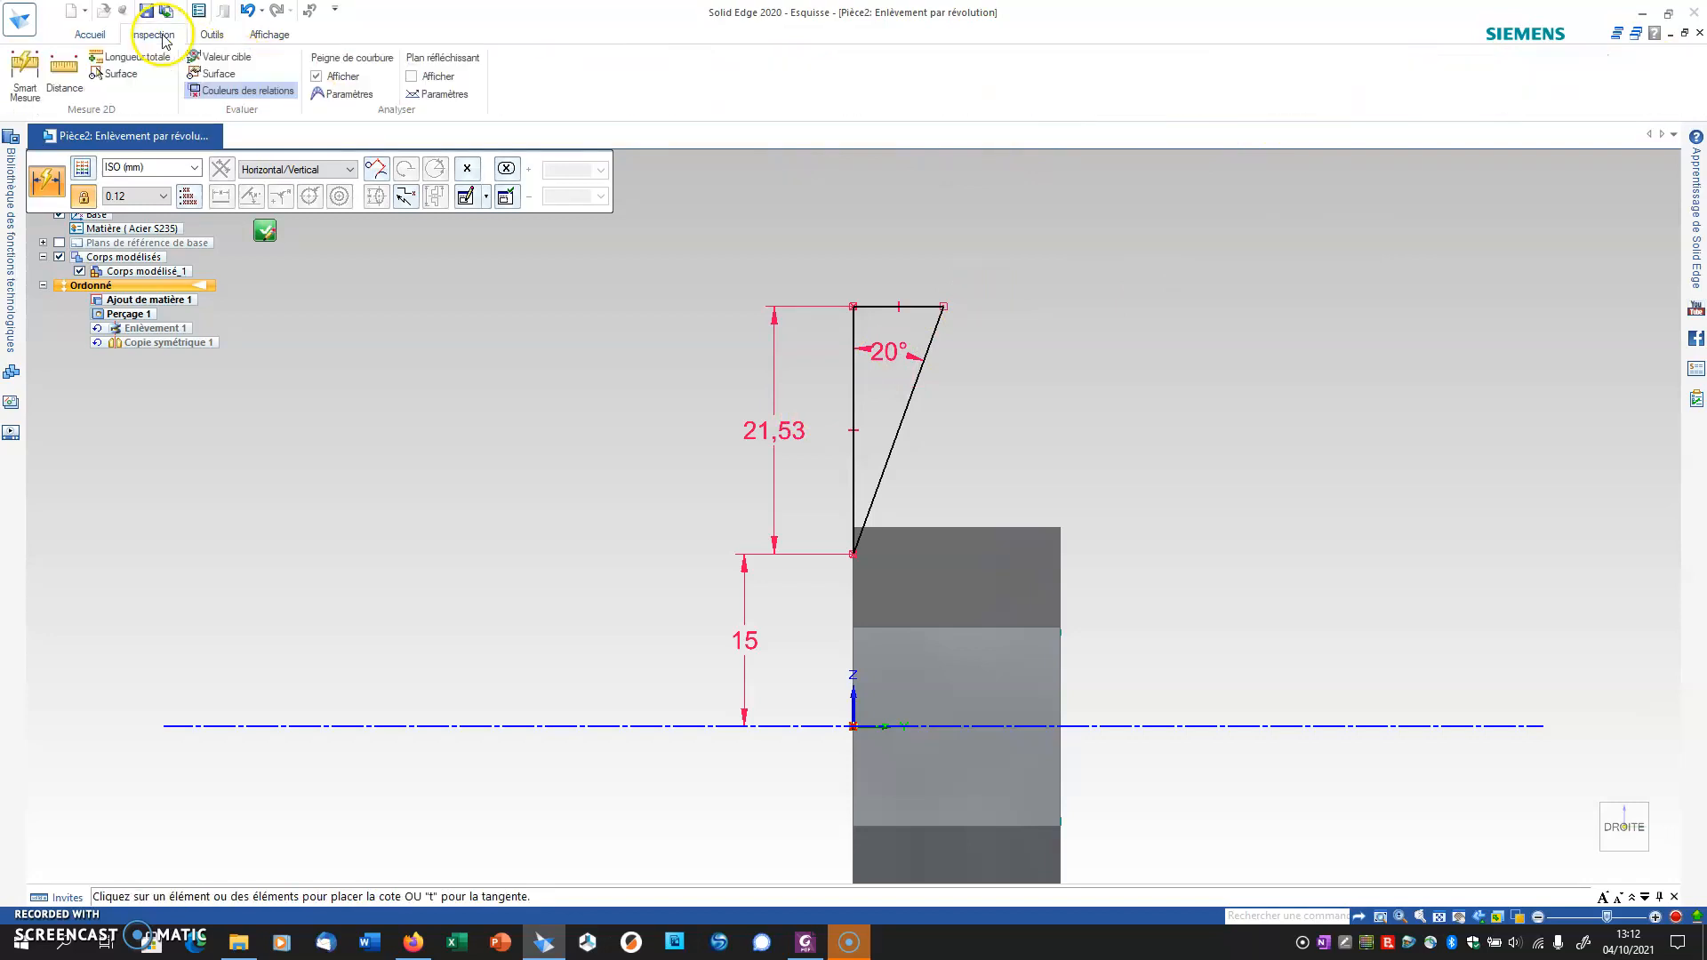
click(232, 92)
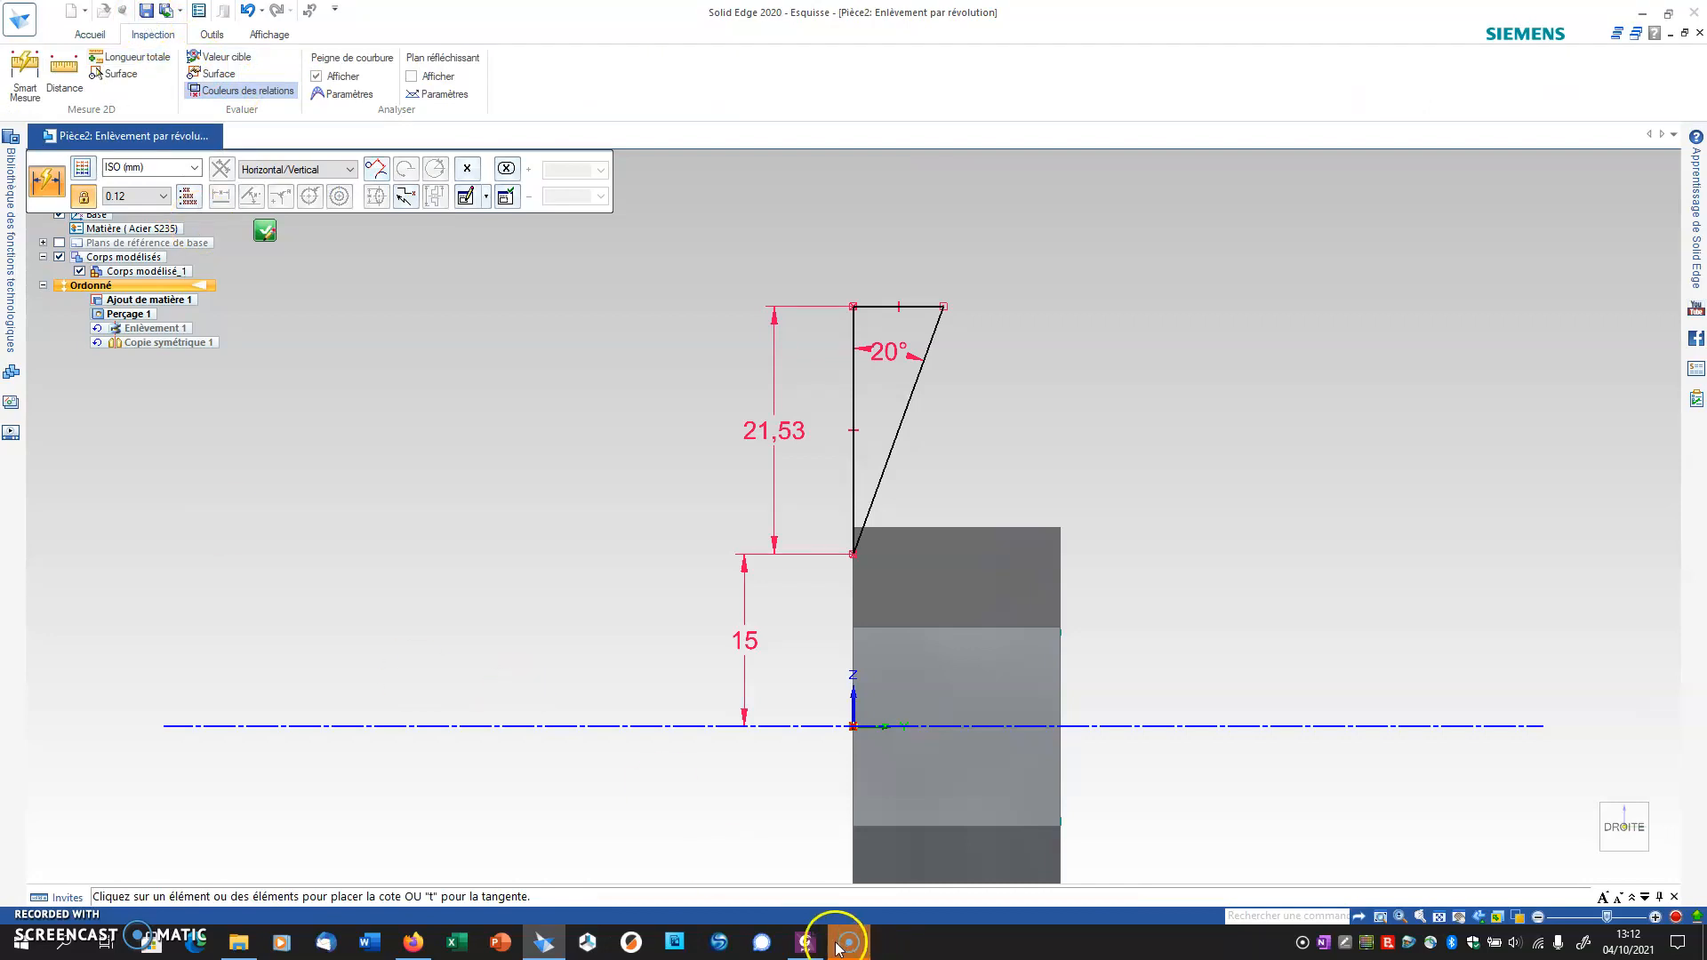